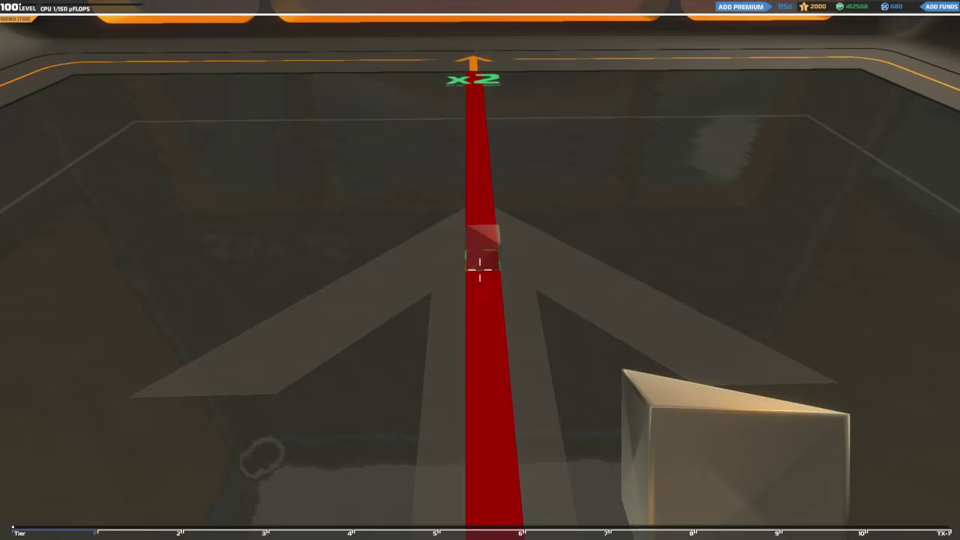
Place a curving row of pale prism blocks around one side of the build bay
{"action": "left_click", "coordinate": [480, 266]}
{"action": "left_click", "coordinate": [480, 266]}
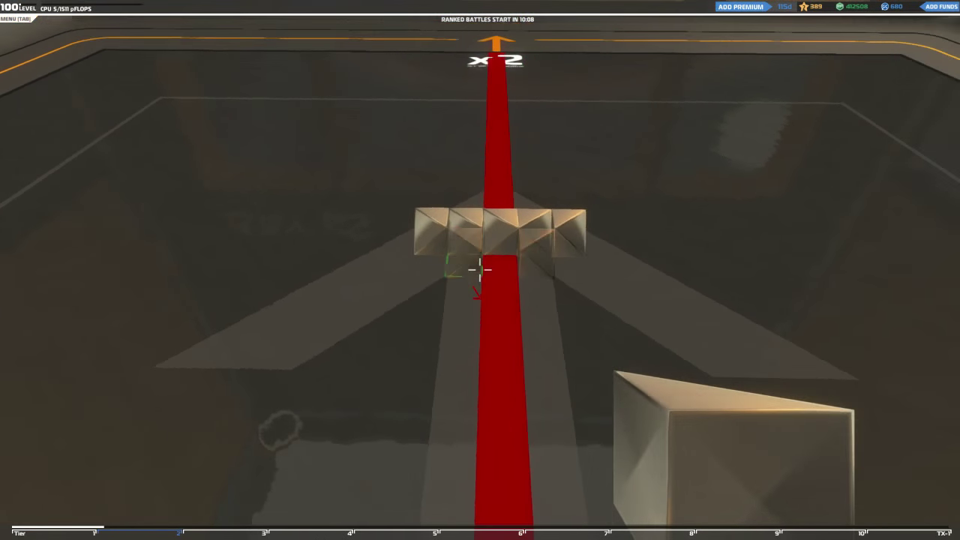
{"action": "left_click", "coordinate": [480, 270]}
{"action": "left_click", "coordinate": [480, 269]}
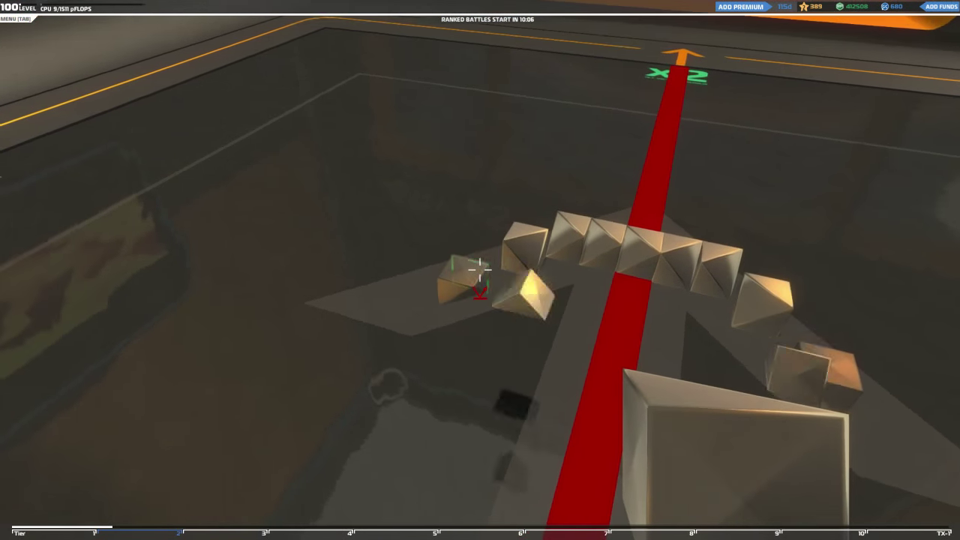
{"action": "left_click", "coordinate": [480, 268]}
{"action": "left_click", "coordinate": [480, 268]}
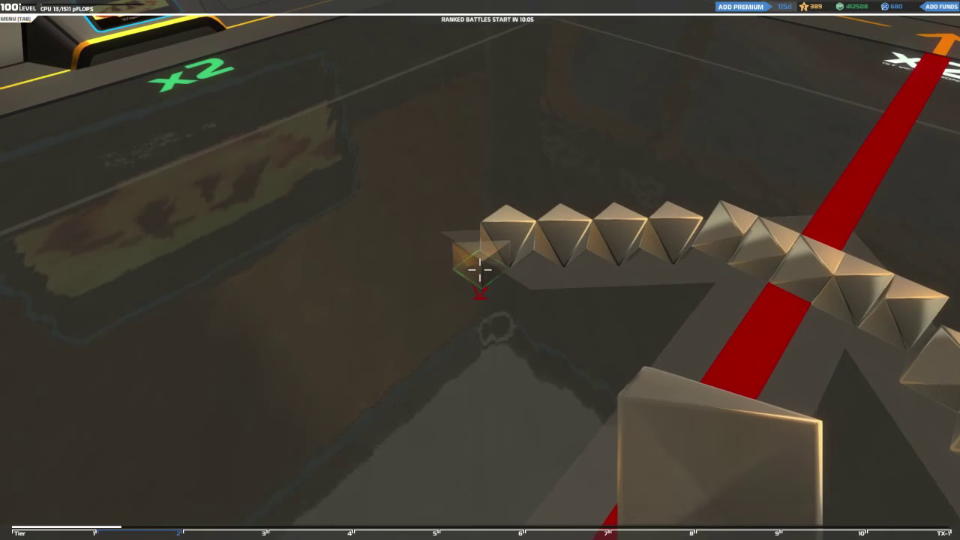
{"action": "left_click", "coordinate": [480, 270]}
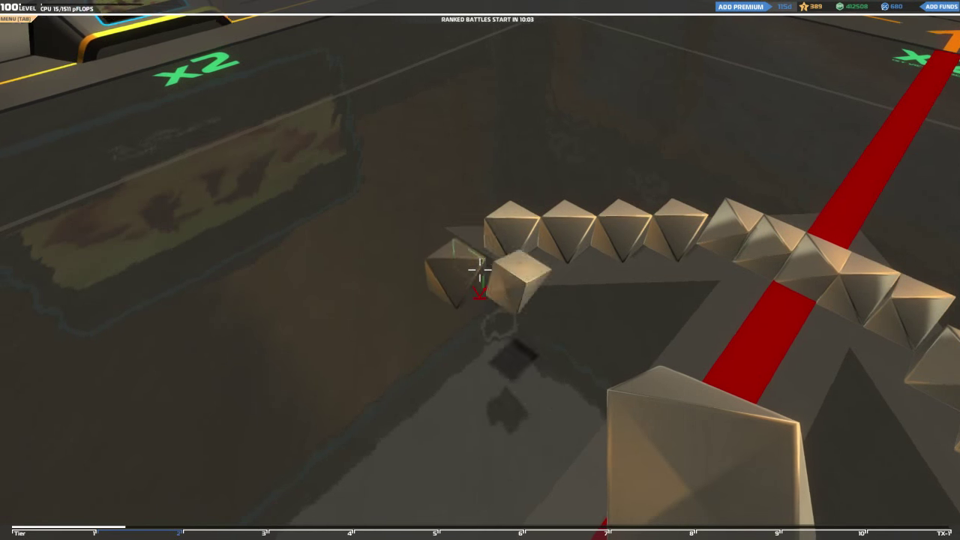
{"action": "left_click", "coordinate": [480, 270]}
Continue the prism-block ring along the far side until it nearly closes
{"action": "left_click", "coordinate": [480, 270]}
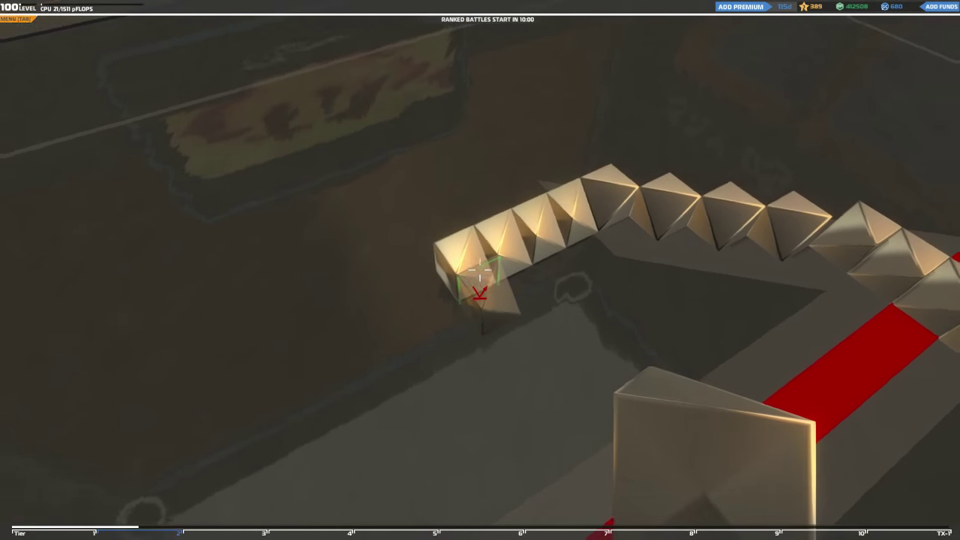
{"action": "left_click", "coordinate": [480, 270]}
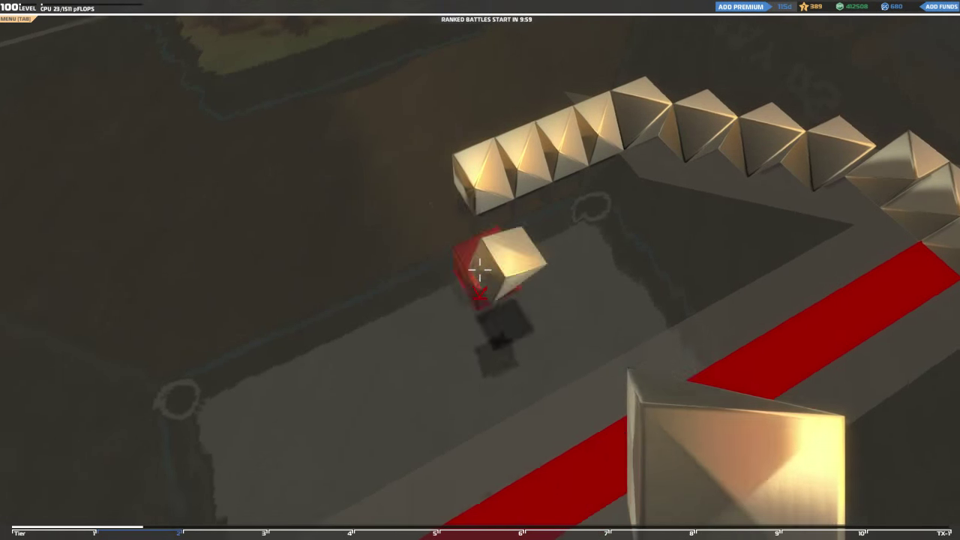
{"action": "left_click", "coordinate": [480, 270]}
{"action": "left_click", "coordinate": [480, 270]}
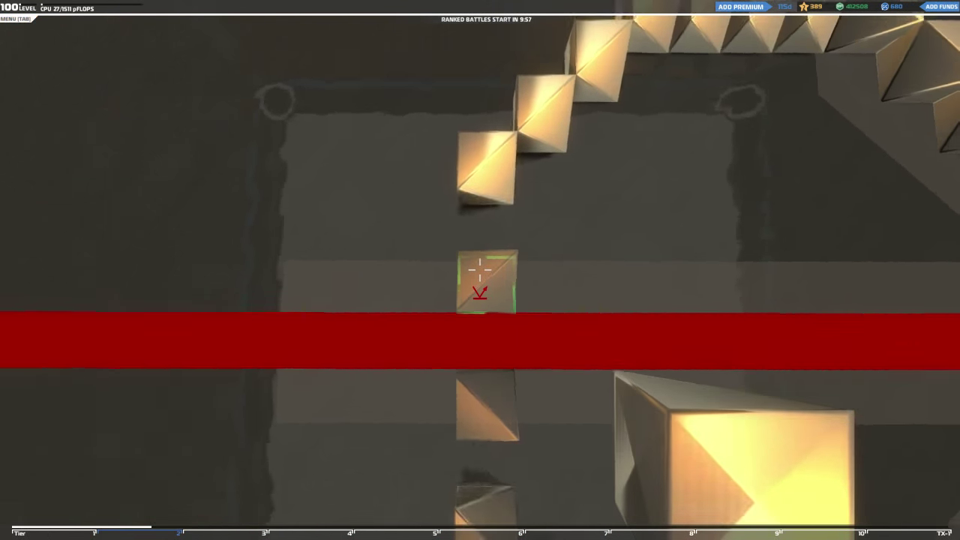
{"action": "left_click", "coordinate": [480, 270]}
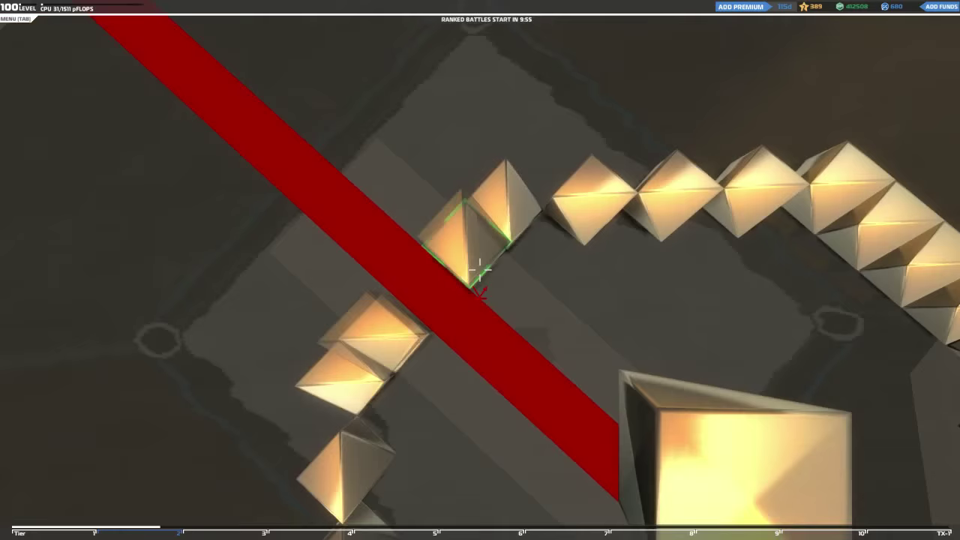
{"action": "left_click", "coordinate": [480, 270]}
{"action": "left_click", "coordinate": [480, 270]}
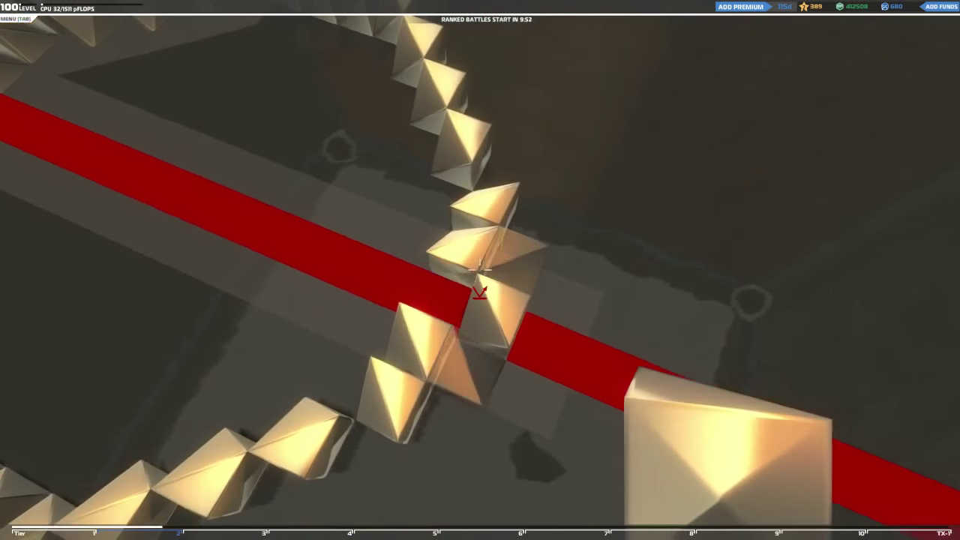
Delete misplaced ring blocks, fill the gaps, and bring up the cube inventory
{"action": "right_click", "coordinate": [480, 270]}
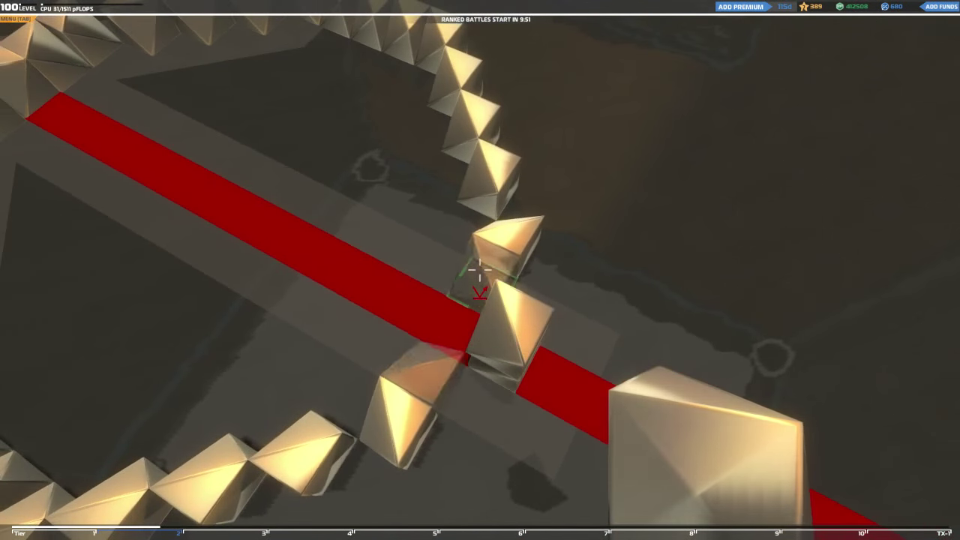
{"action": "right_click", "coordinate": [480, 270]}
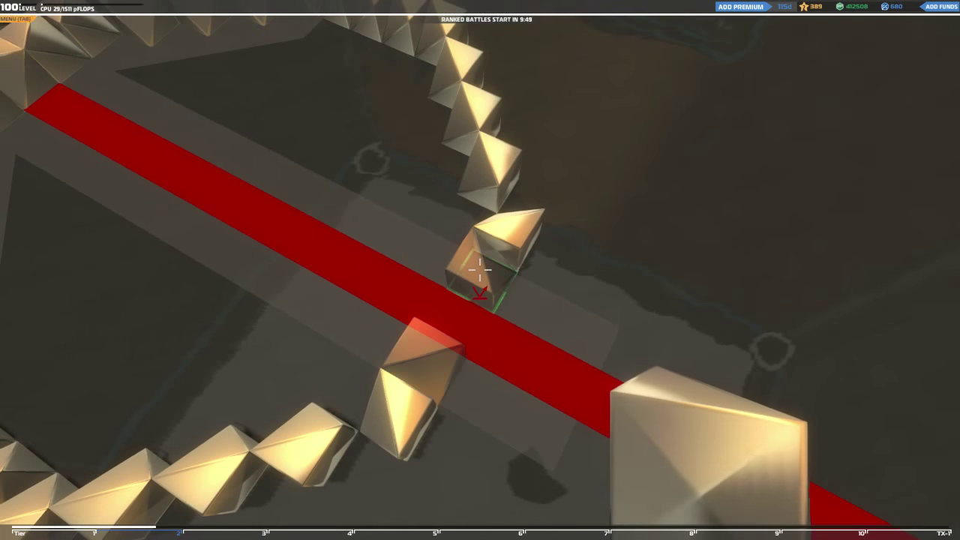
{"action": "left_click", "coordinate": [480, 270]}
{"action": "left_click", "coordinate": [480, 270]}
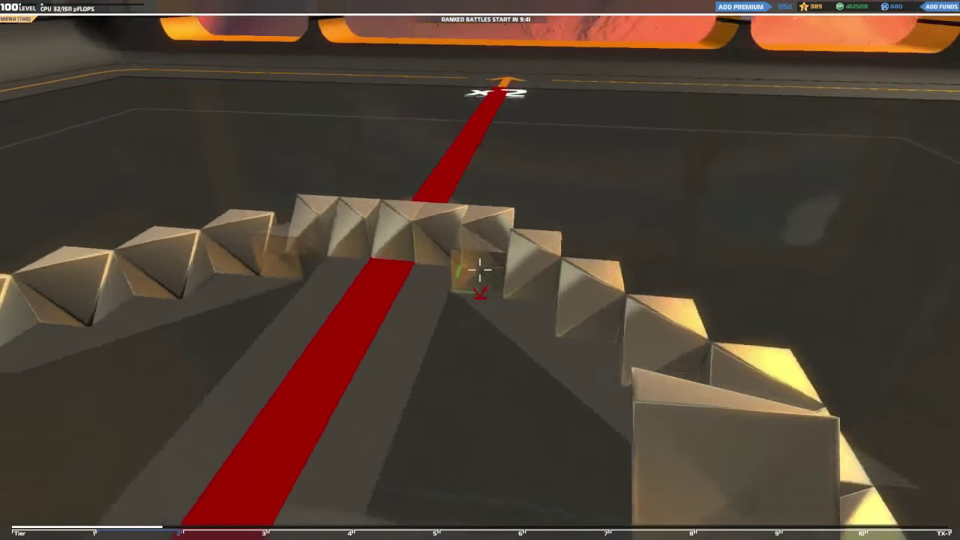
{"action": "key", "text": "q"}
{"action": "scroll", "coordinate": [407, 361], "scroll_direction": "down", "scroll_amount": 1}
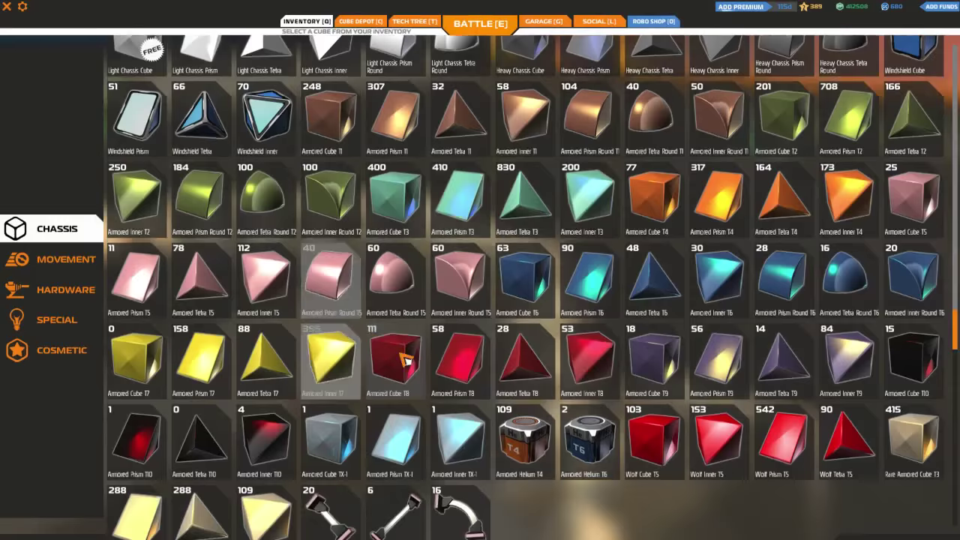
{"action": "scroll", "coordinate": [407, 361], "scroll_direction": "down", "scroll_amount": 1}
Place a tetra block, then two Armored Cube T6 blocks onto the ring
{"action": "left_click", "coordinate": [201, 492]}
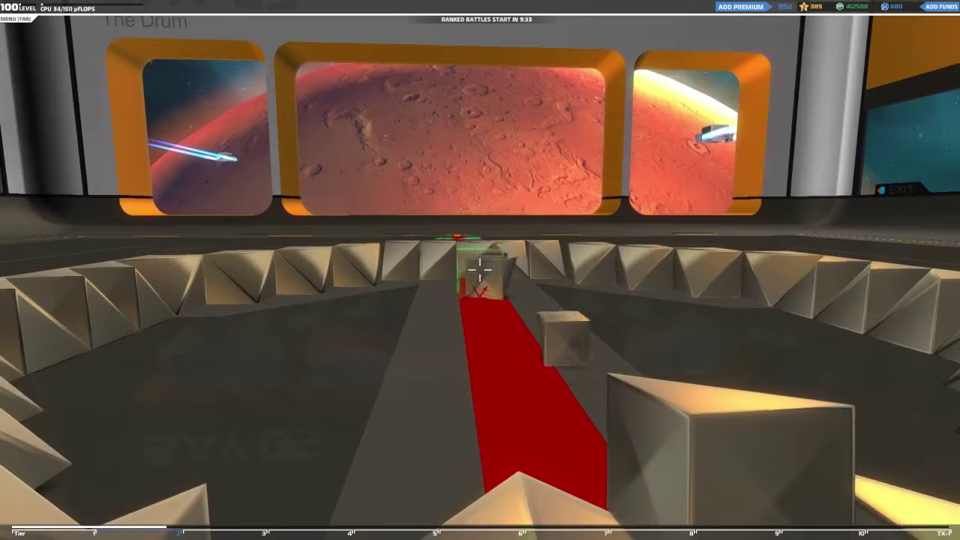
{"action": "left_click", "coordinate": [478, 270]}
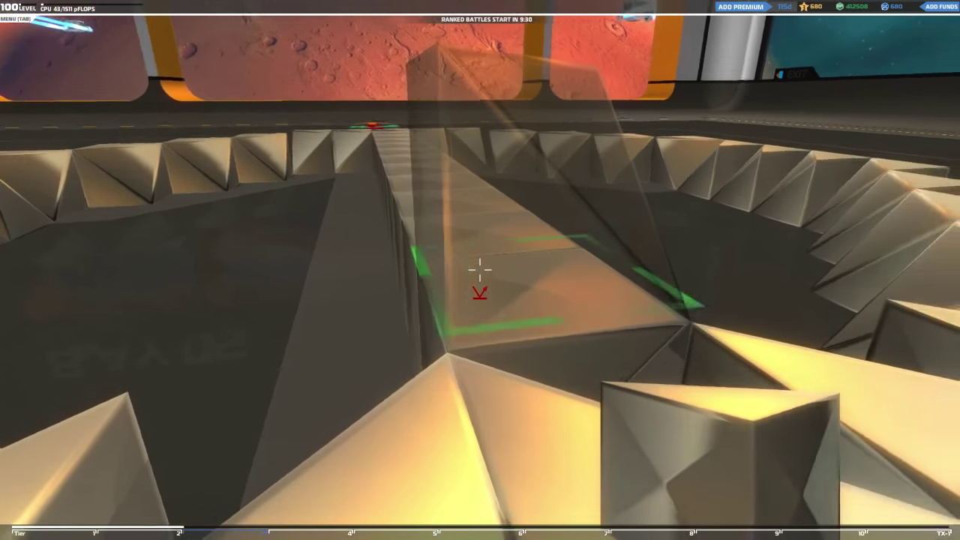
{"action": "key", "text": "q"}
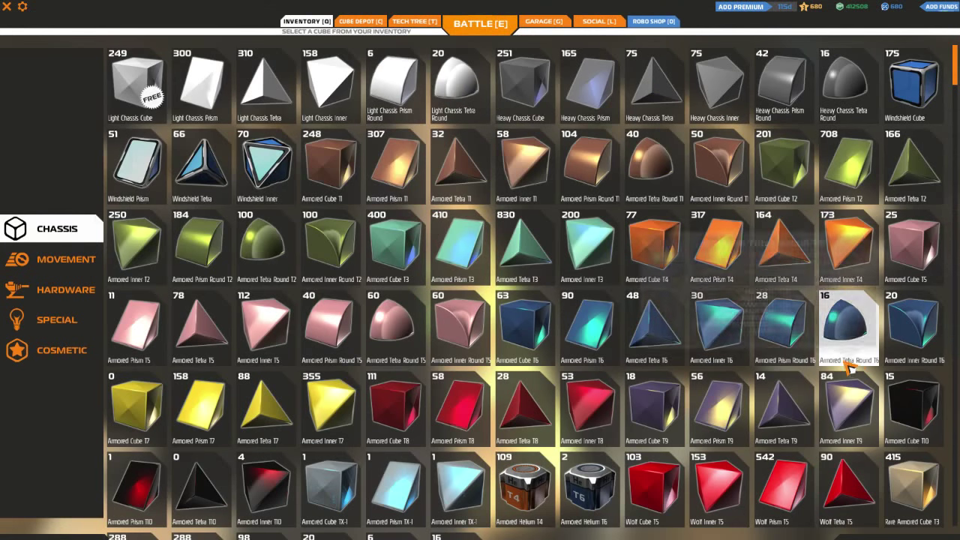
{"action": "left_click", "coordinate": [716, 322]}
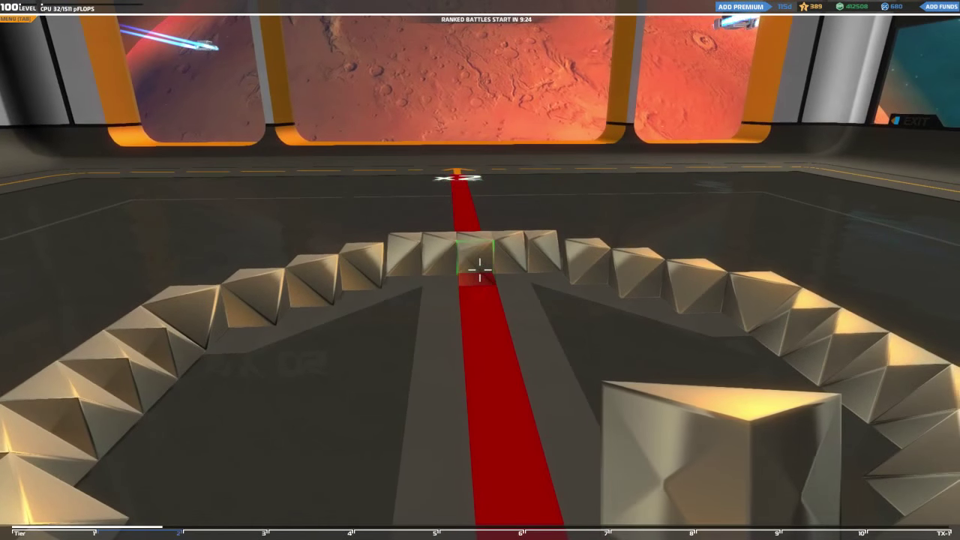
{"action": "left_click", "coordinate": [480, 270]}
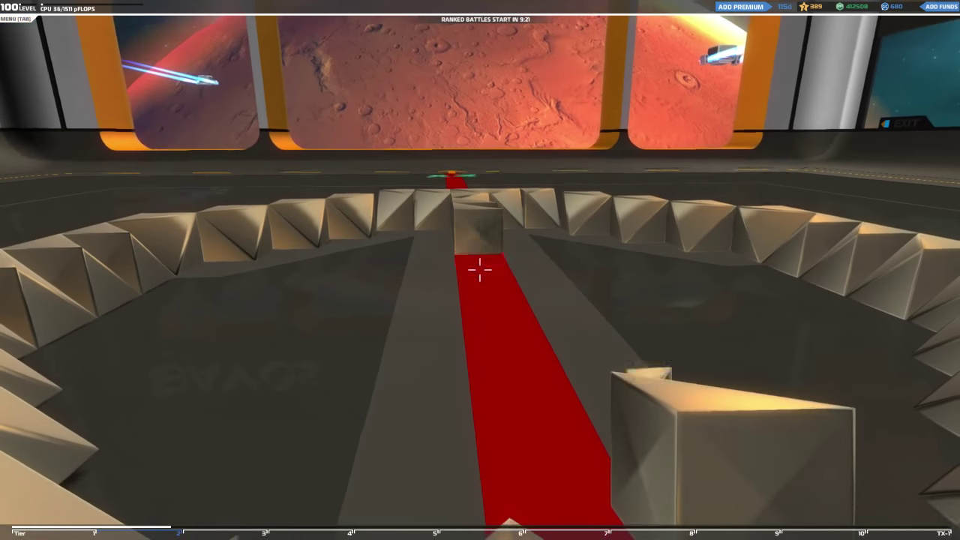
{"action": "left_click", "coordinate": [480, 270]}
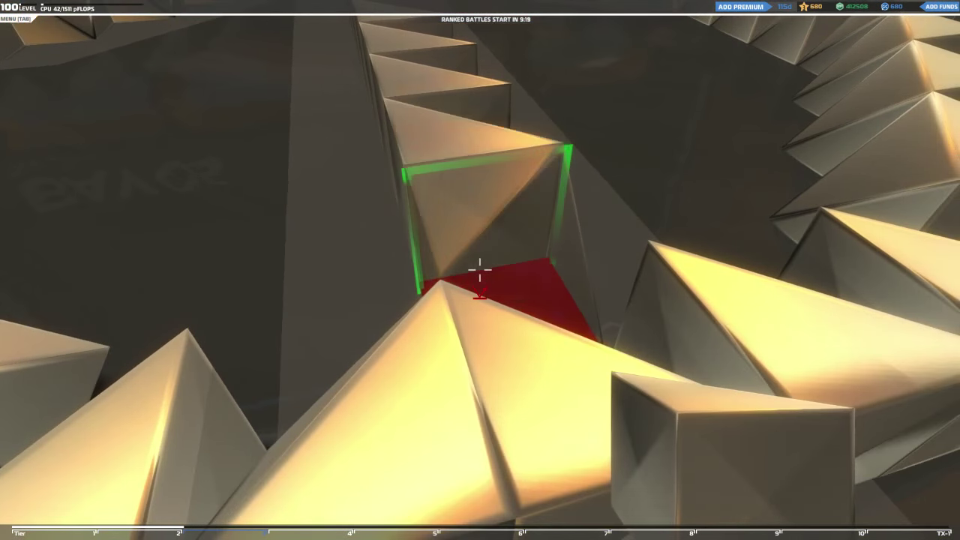
{"action": "key", "text": "q"}
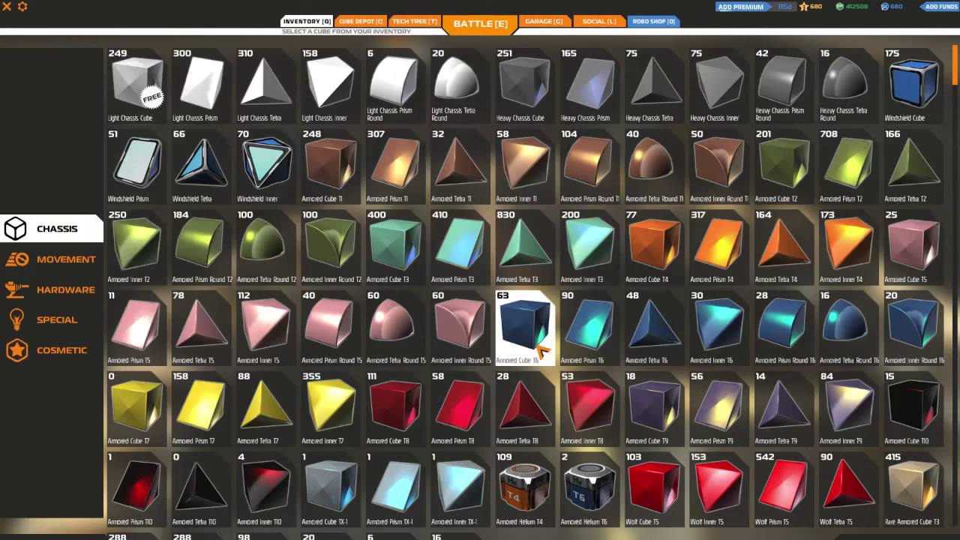
{"action": "scroll", "coordinate": [600, 368], "scroll_direction": "down", "scroll_amount": 1}
Choose another prism block and keep filling the floor inside the ring
{"action": "left_click", "coordinate": [204, 518]}
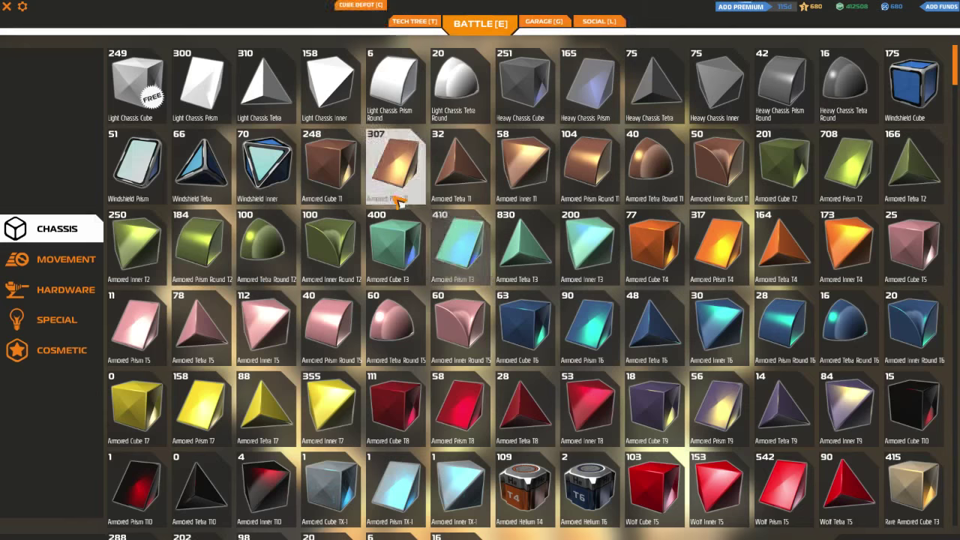
Place a Pilot Seat from Special parts, then select green Armored Prism Round T2
{"action": "left_click", "coordinate": [57, 320]}
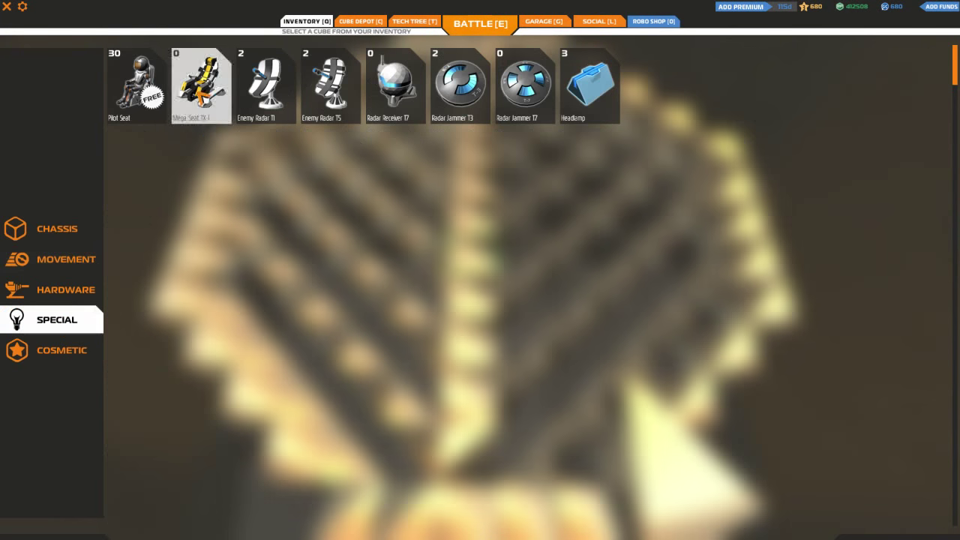
{"action": "key", "text": "Escape"}
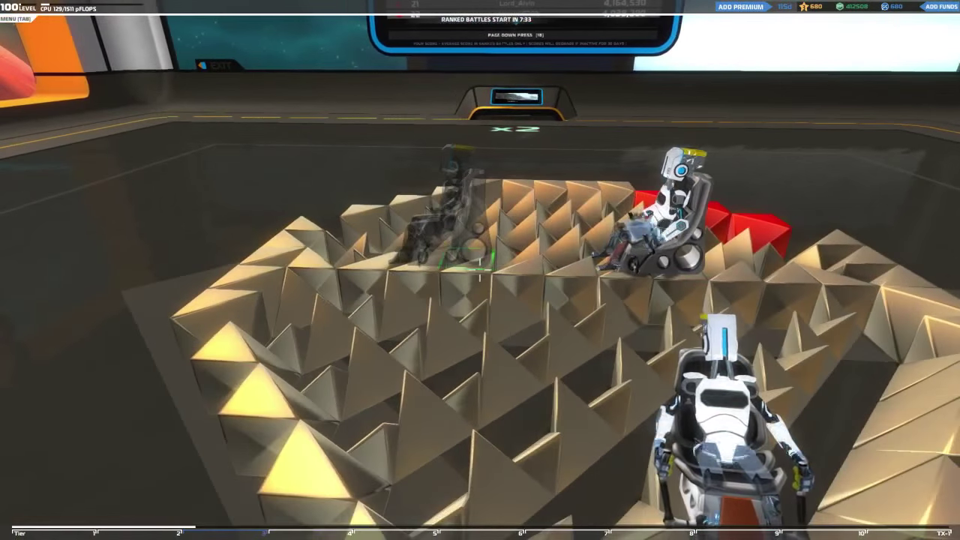
{"action": "key", "text": "q"}
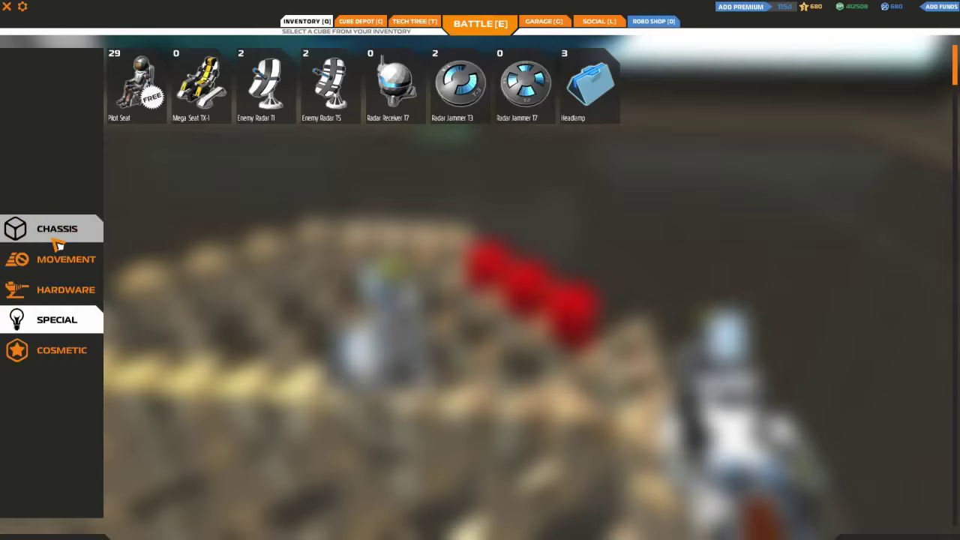
{"action": "left_click", "coordinate": [57, 229]}
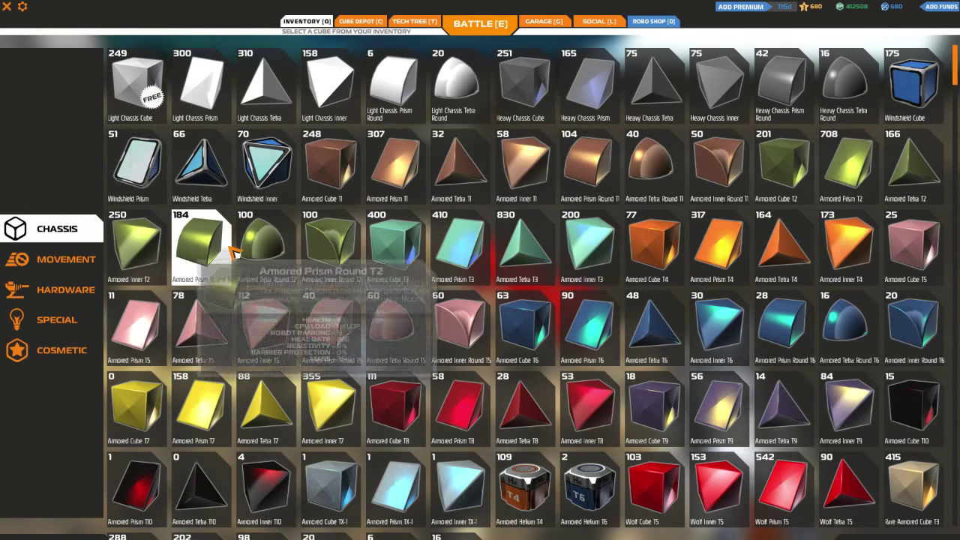
{"action": "left_click", "coordinate": [138, 244]}
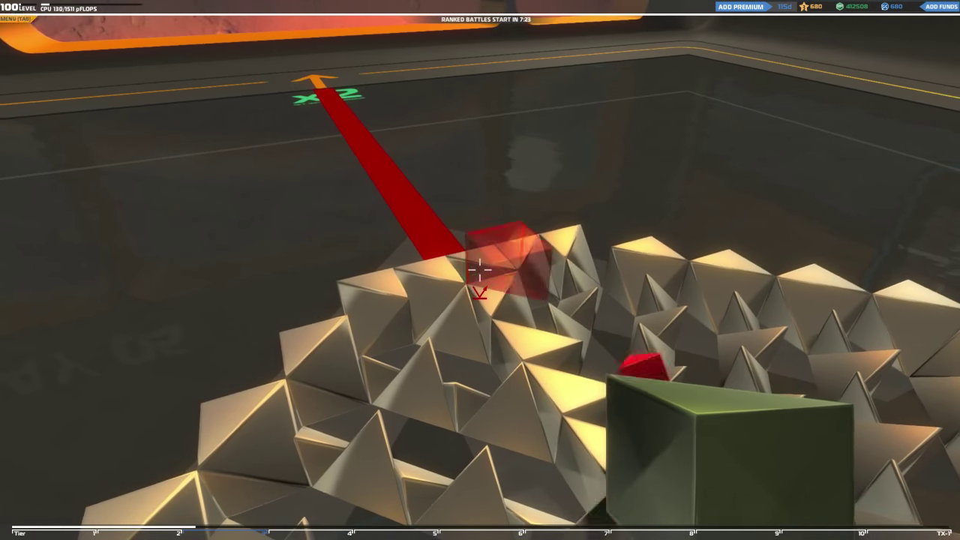
Lay green Armored T2 blocks along the platform's outer edge
{"action": "left_click", "coordinate": [480, 270]}
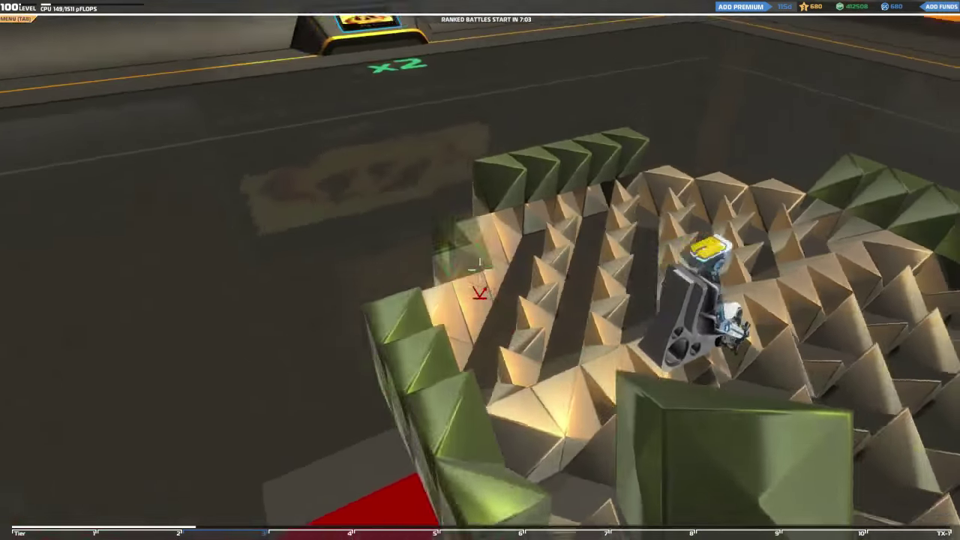
{"action": "key", "text": "q"}
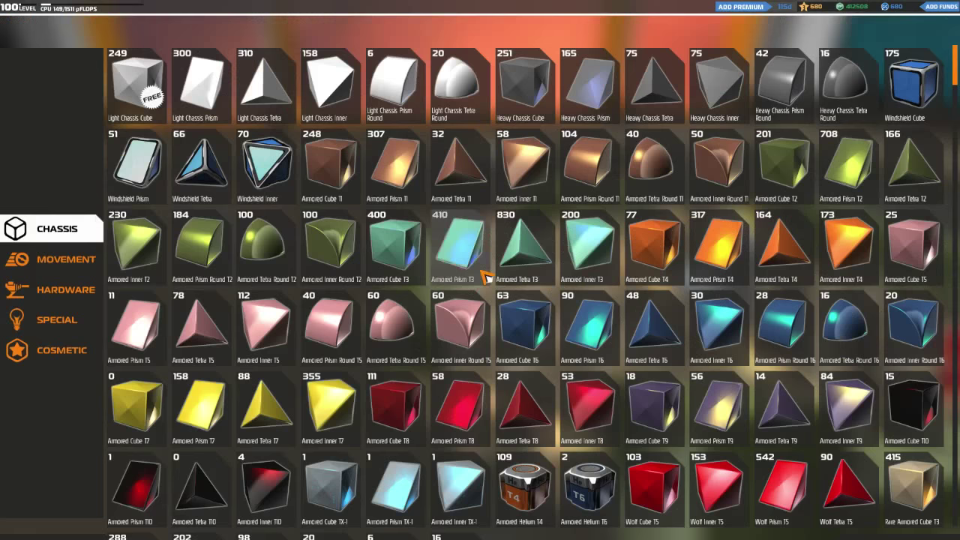
{"action": "left_click", "coordinate": [848, 167]}
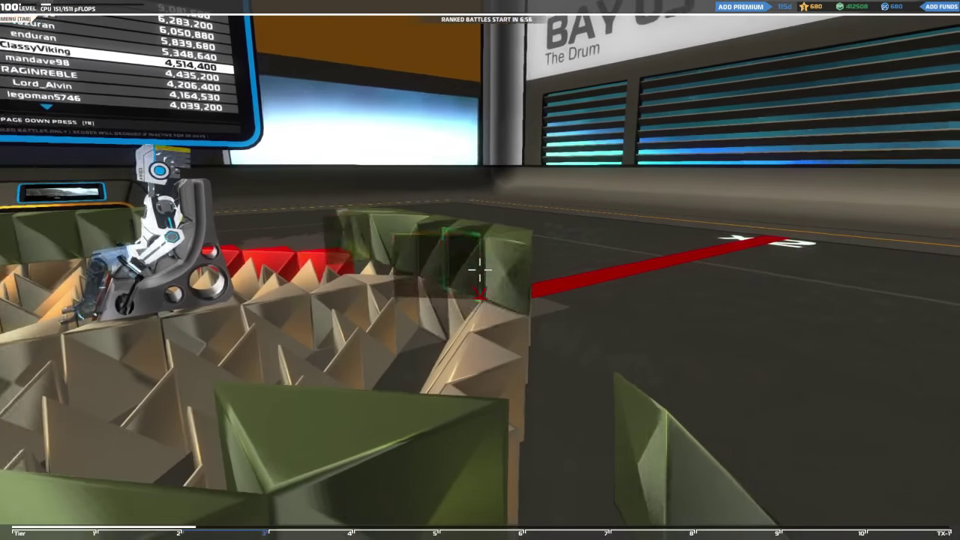
{"action": "left_click", "coordinate": [480, 270]}
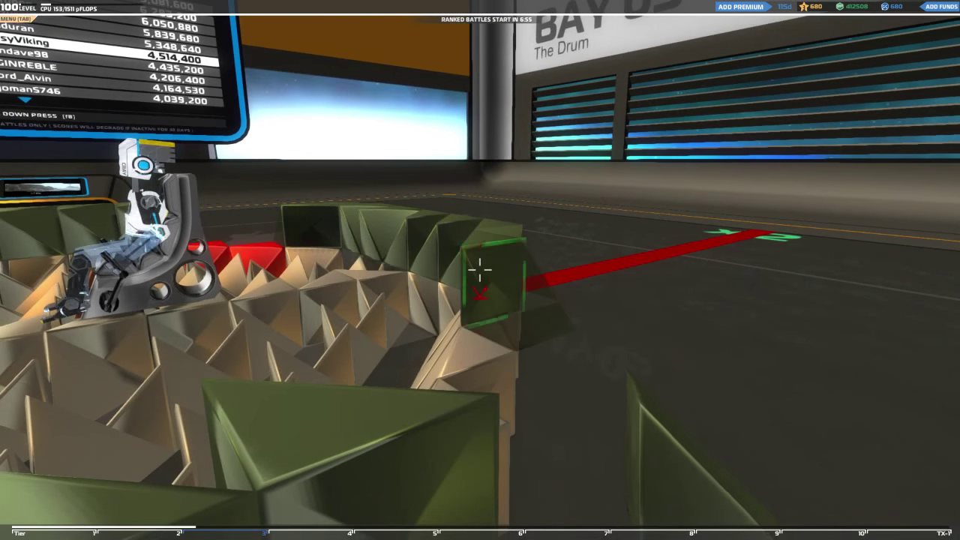
{"action": "left_click", "coordinate": [480, 270]}
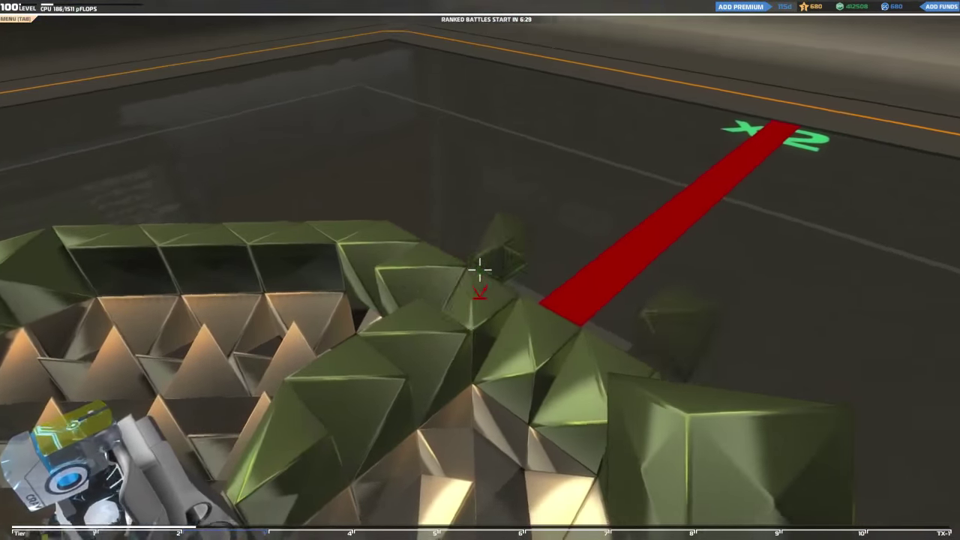
{"action": "key", "text": "Tab"}
{"action": "key", "text": "q"}
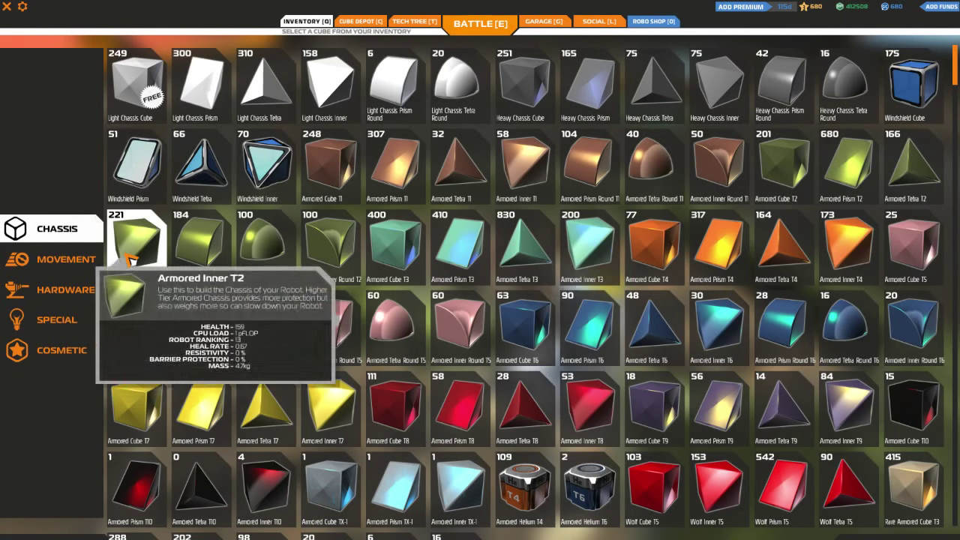
Pick a Hover Blade from Movement and place several across the floor inside the rim
{"action": "left_click", "coordinate": [72, 261]}
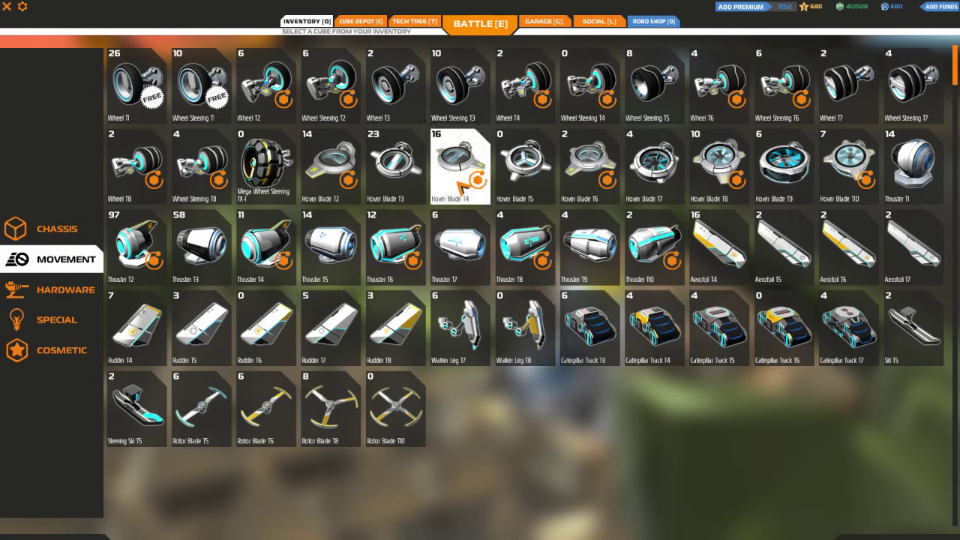
{"action": "left_click", "coordinate": [331, 165]}
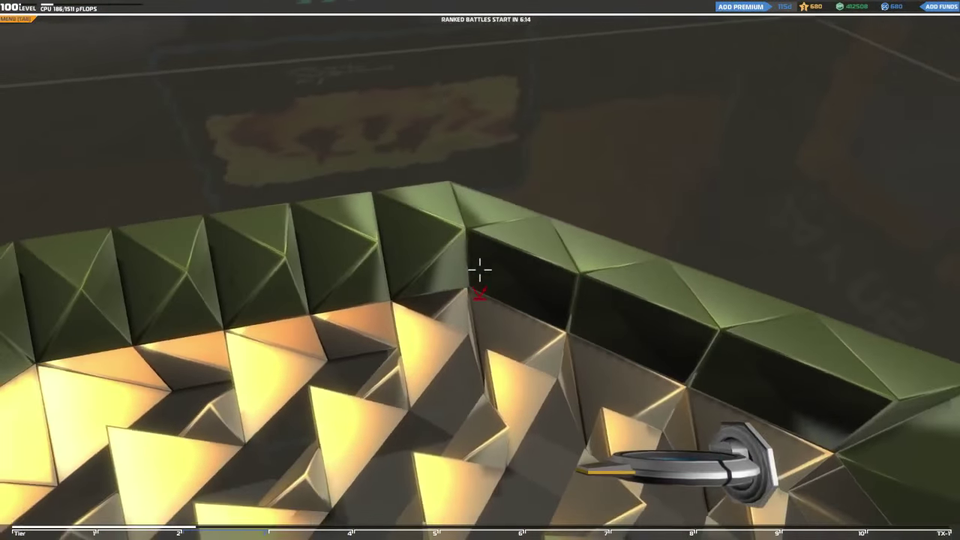
{"action": "left_click", "coordinate": [480, 270]}
{"action": "left_click", "coordinate": [480, 270]}
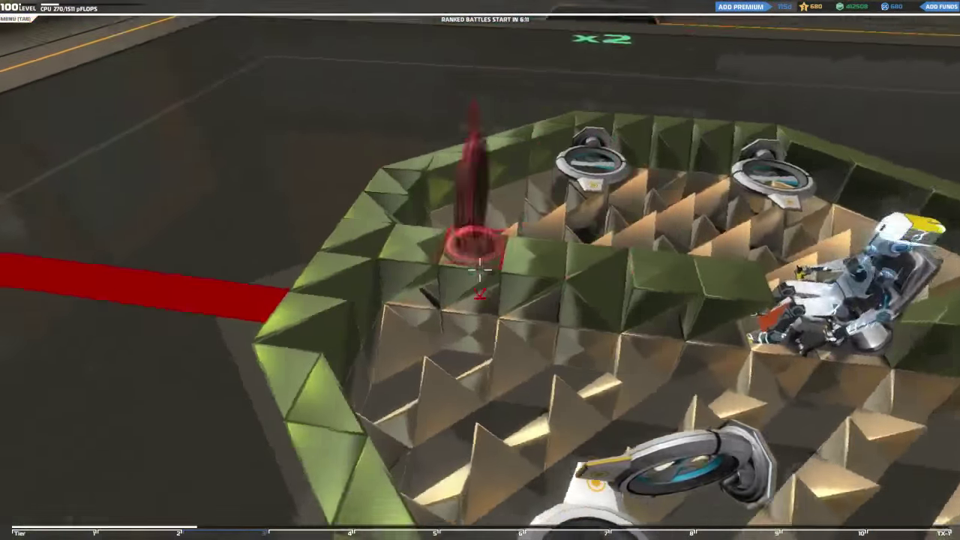
{"action": "left_click", "coordinate": [480, 270]}
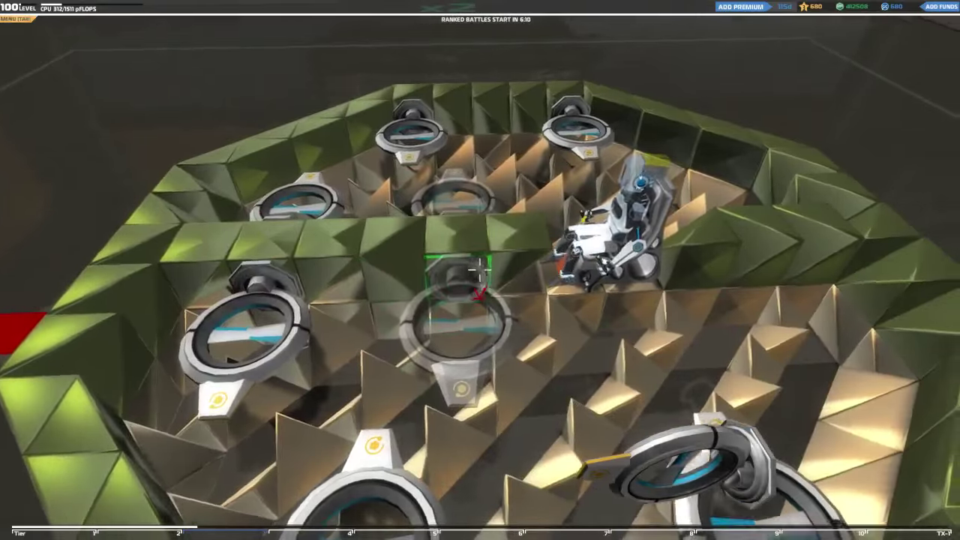
{"action": "left_click", "coordinate": [480, 270]}
{"action": "left_click", "coordinate": [480, 270]}
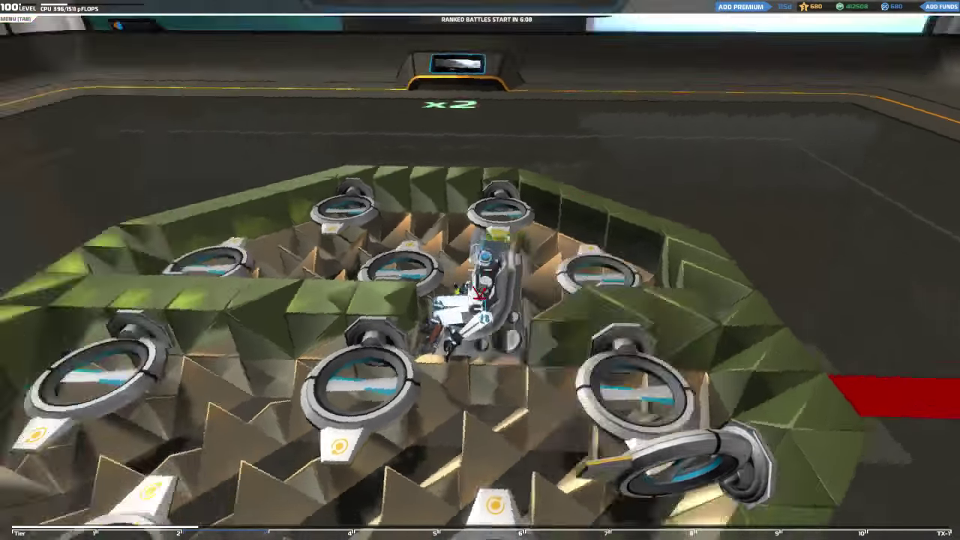
{"action": "scroll", "coordinate": [480, 270], "scroll_direction": "down", "scroll_amount": 5}
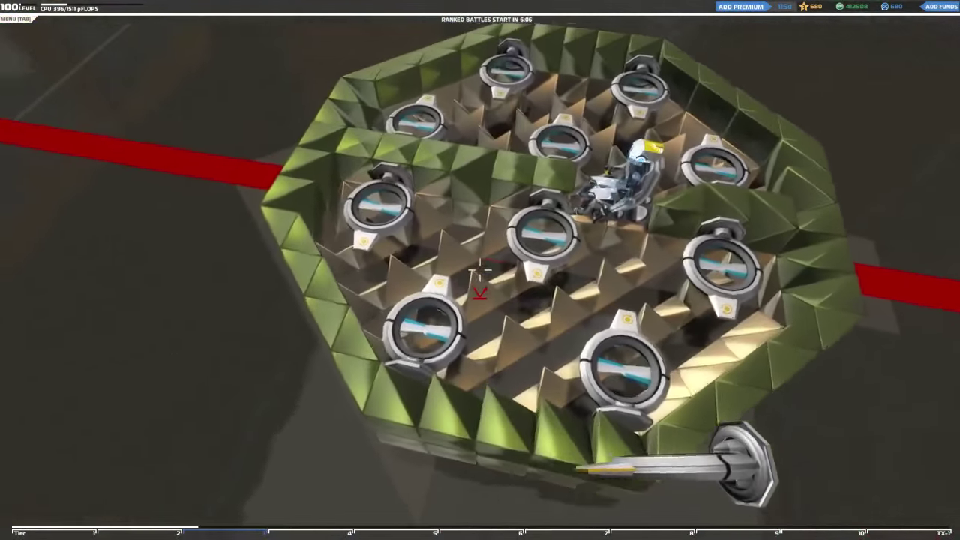
{"action": "scroll", "coordinate": [480, 270], "scroll_direction": "up", "scroll_amount": 3}
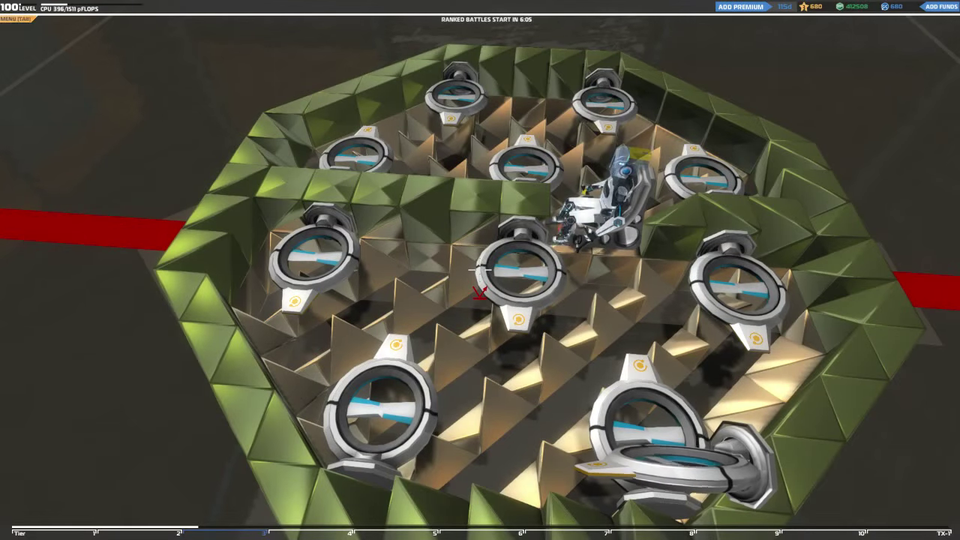
{"action": "key", "text": "q"}
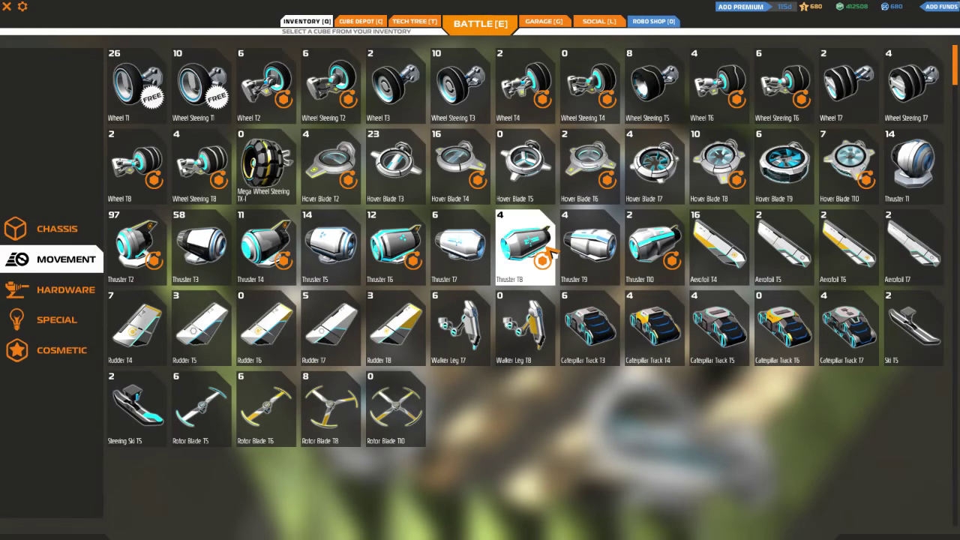
Place a Thruster T8 among the hover blades
{"action": "left_click", "coordinate": [283, 257]}
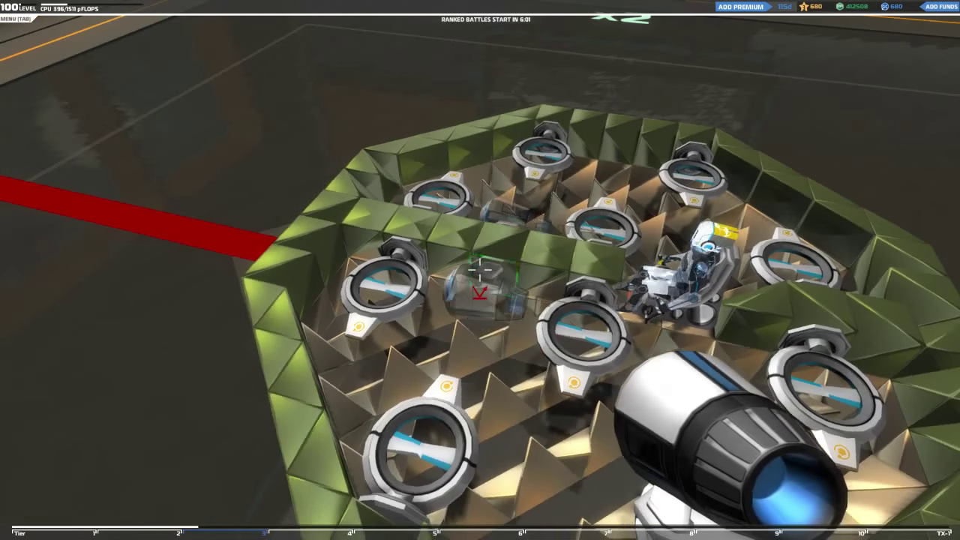
{"action": "left_click", "coordinate": [480, 270]}
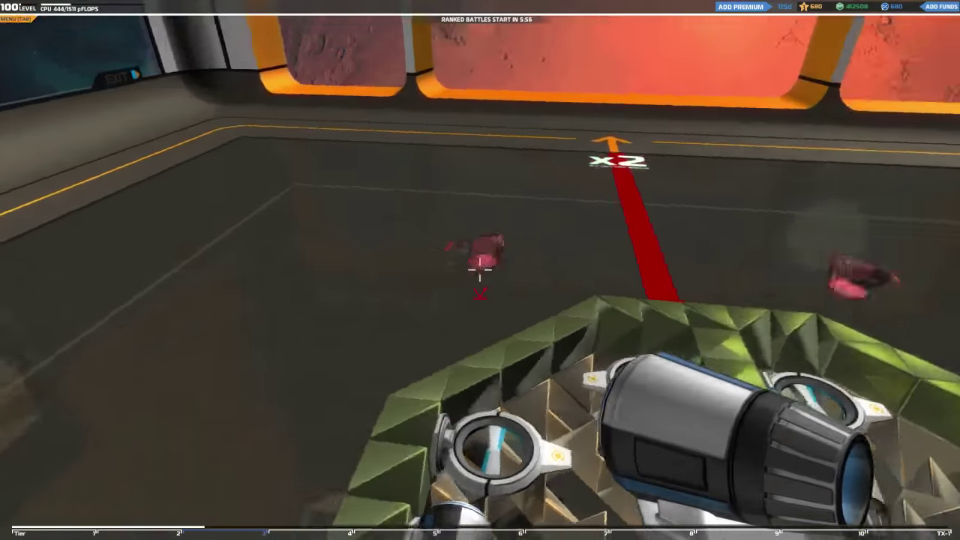
{"action": "key", "text": "q"}
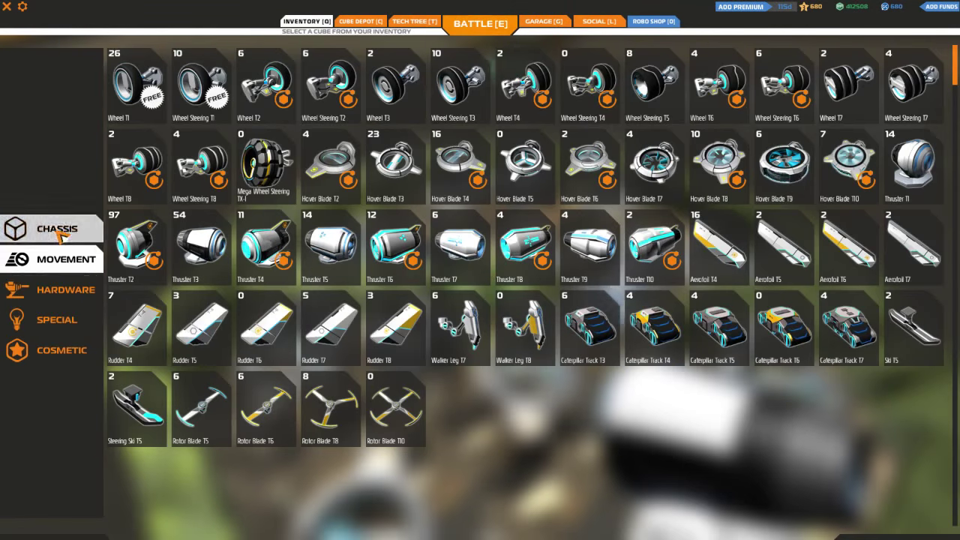
Select green Armored Tetra T2 from Chassis and delete an unwanted floor part
{"action": "left_click", "coordinate": [60, 229]}
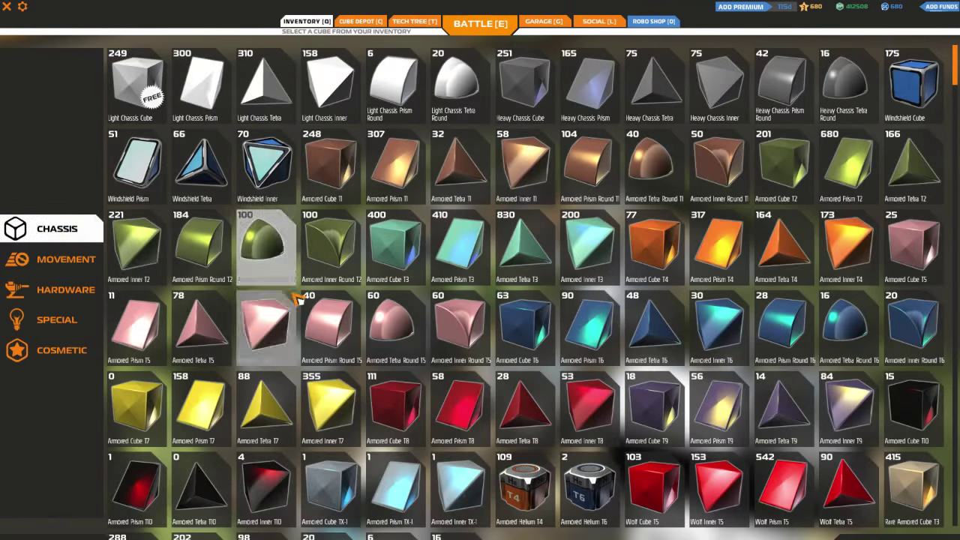
{"action": "left_click", "coordinate": [911, 164]}
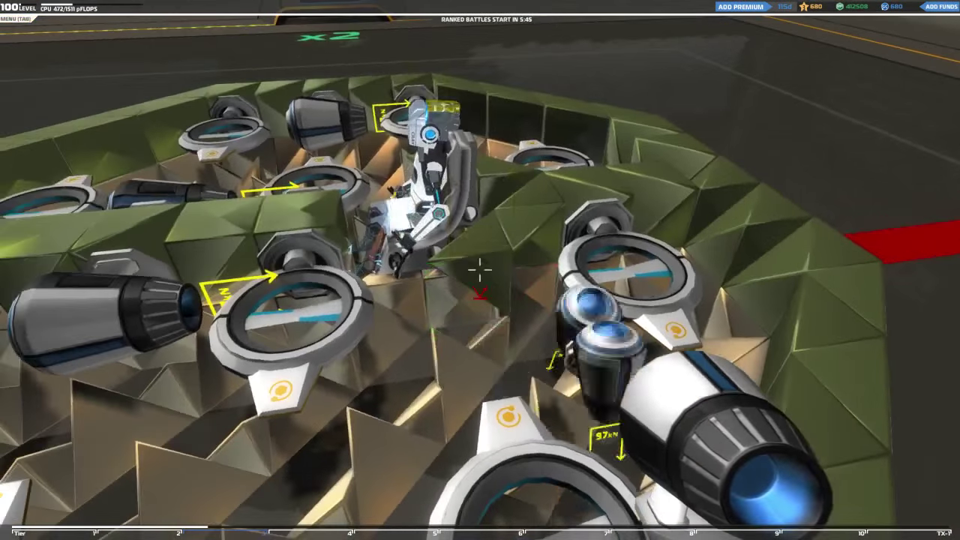
{"action": "right_click", "coordinate": [480, 270]}
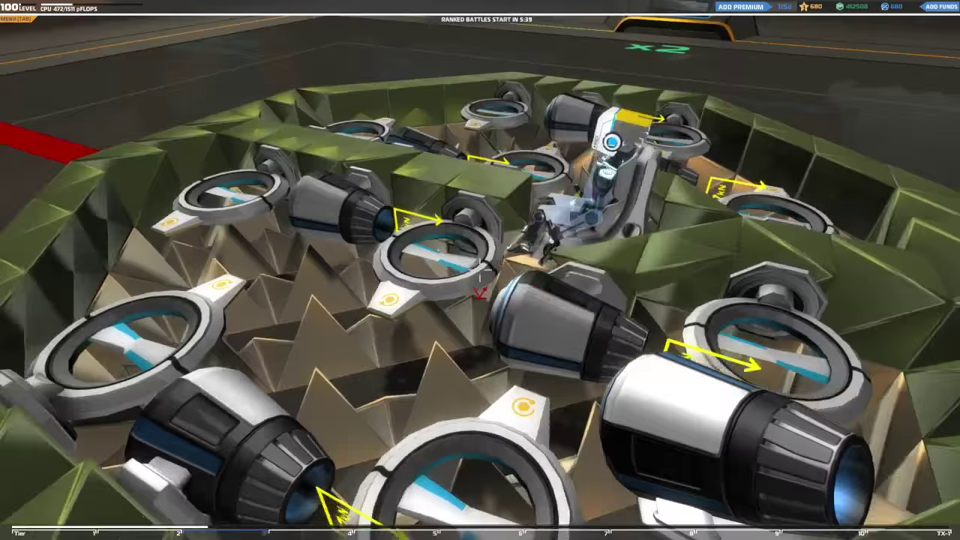
{"action": "key", "text": "q"}
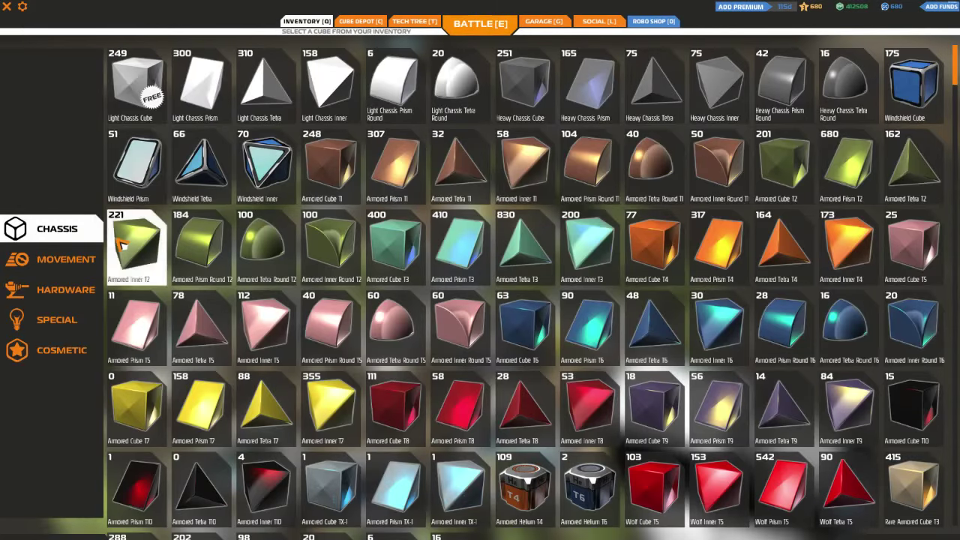
Add four green Armored Inner T2 blocks to the wall
{"action": "left_click", "coordinate": [135, 244]}
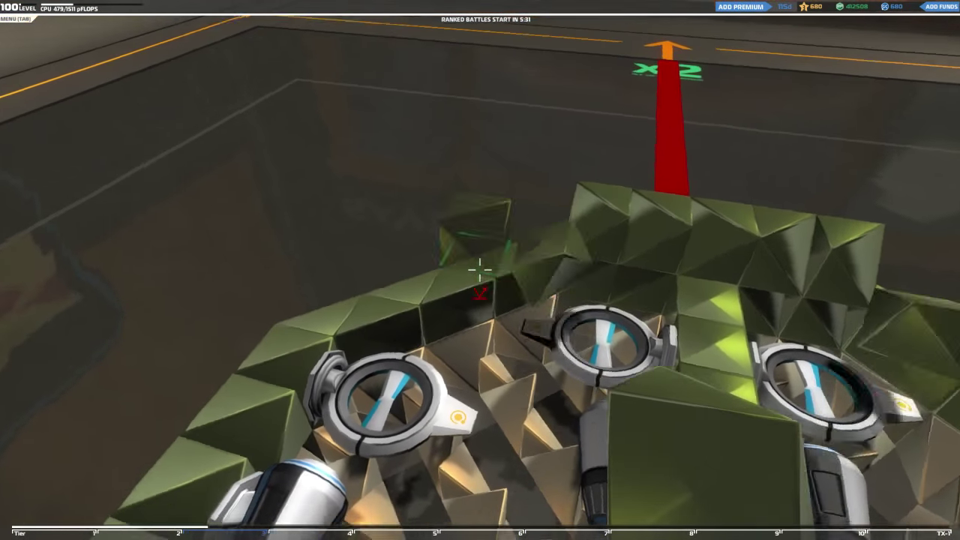
{"action": "left_click", "coordinate": [480, 270]}
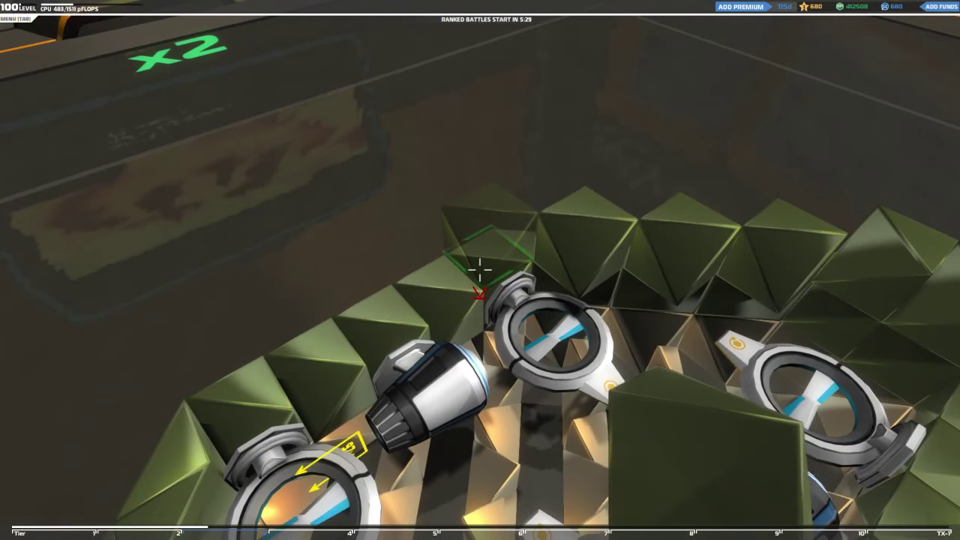
{"action": "left_click", "coordinate": [480, 270]}
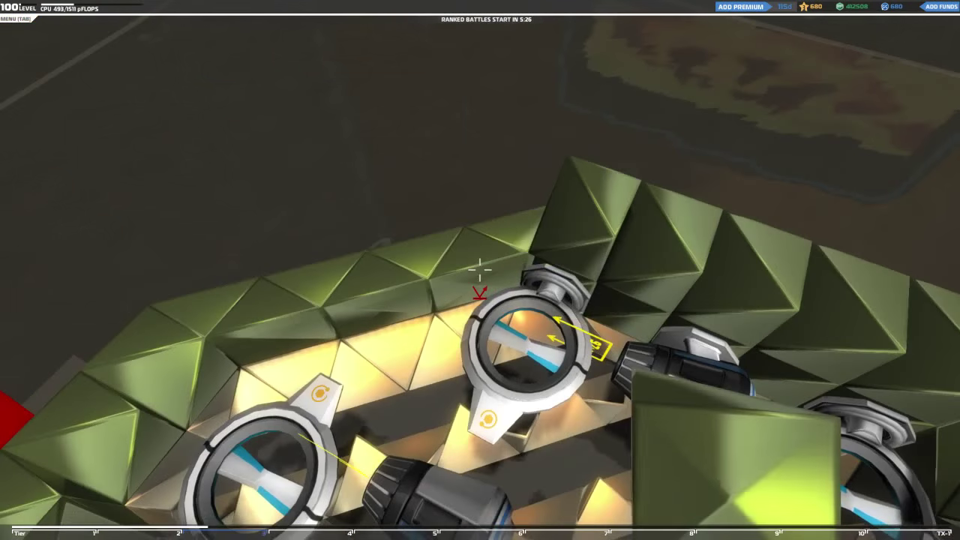
{"action": "left_click", "coordinate": [480, 270]}
{"action": "left_click", "coordinate": [480, 270]}
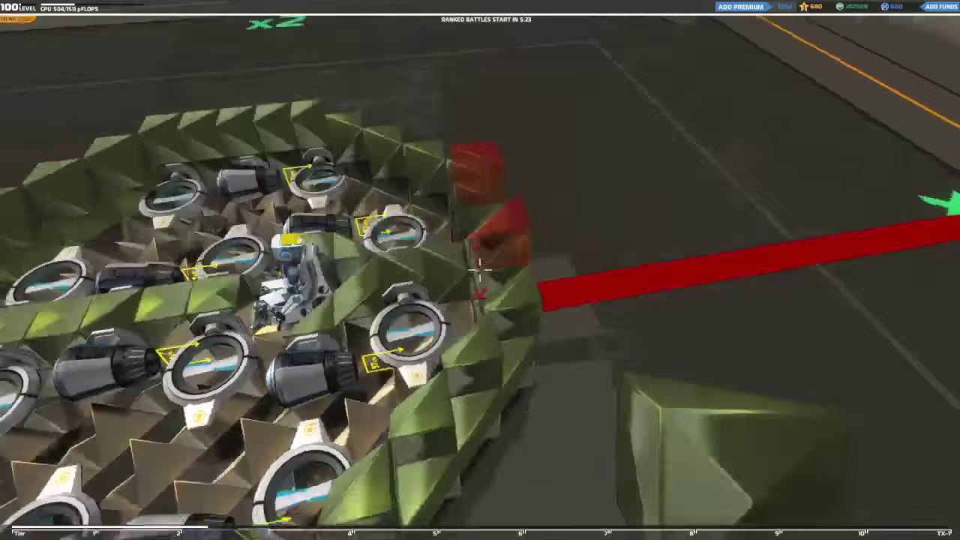
{"action": "key", "text": "q"}
{"action": "left_click", "coordinate": [460, 244]}
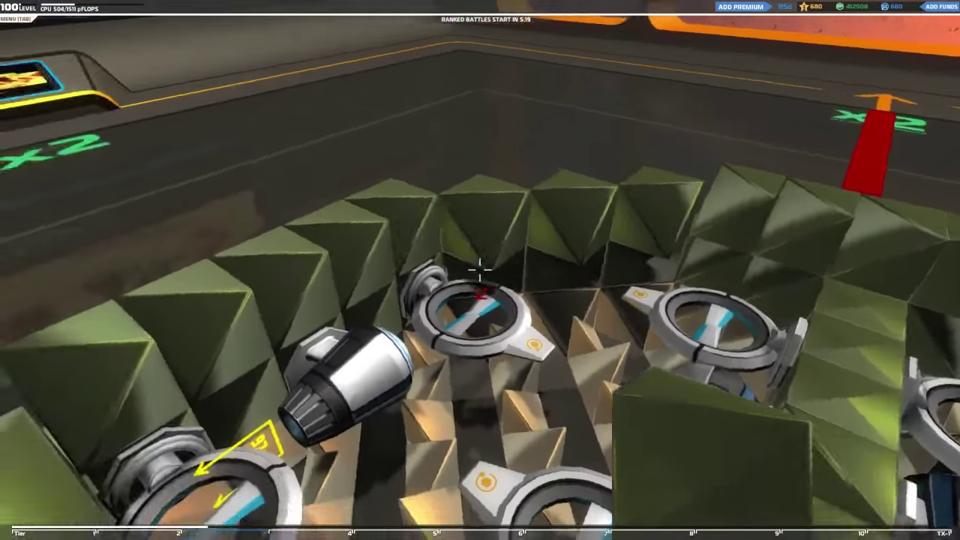
Stack two angled Armored Tetra T2 blocks on top of the wall
{"action": "key", "text": "q"}
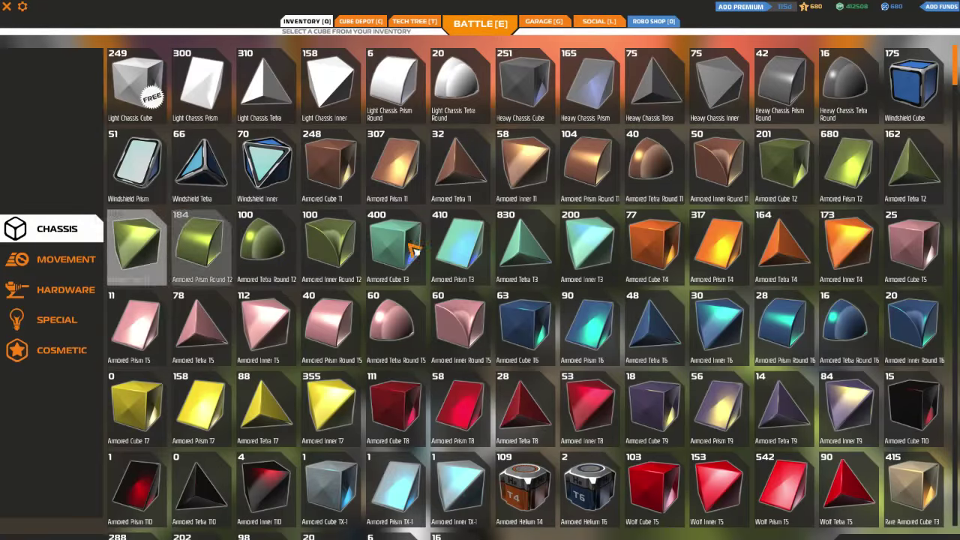
{"action": "left_click", "coordinate": [910, 169]}
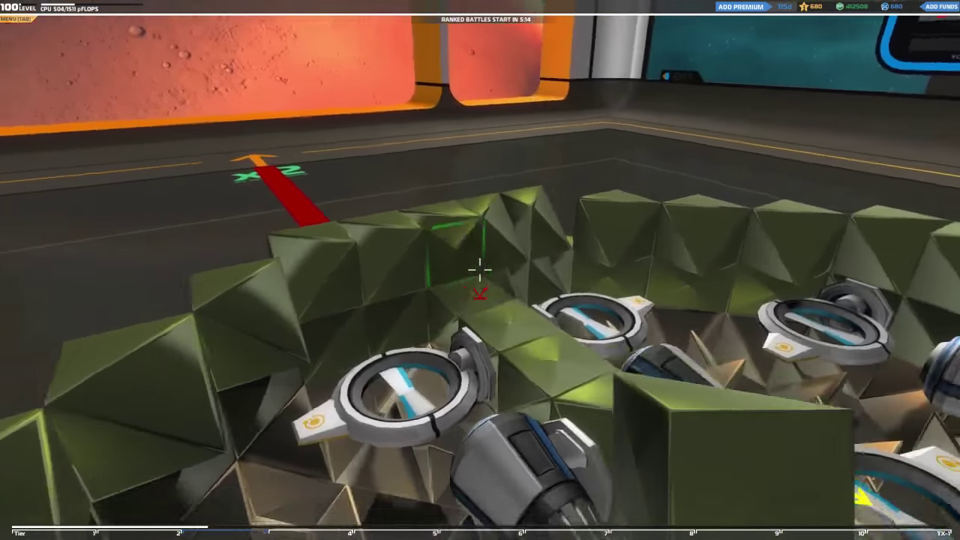
{"action": "left_click", "coordinate": [480, 270]}
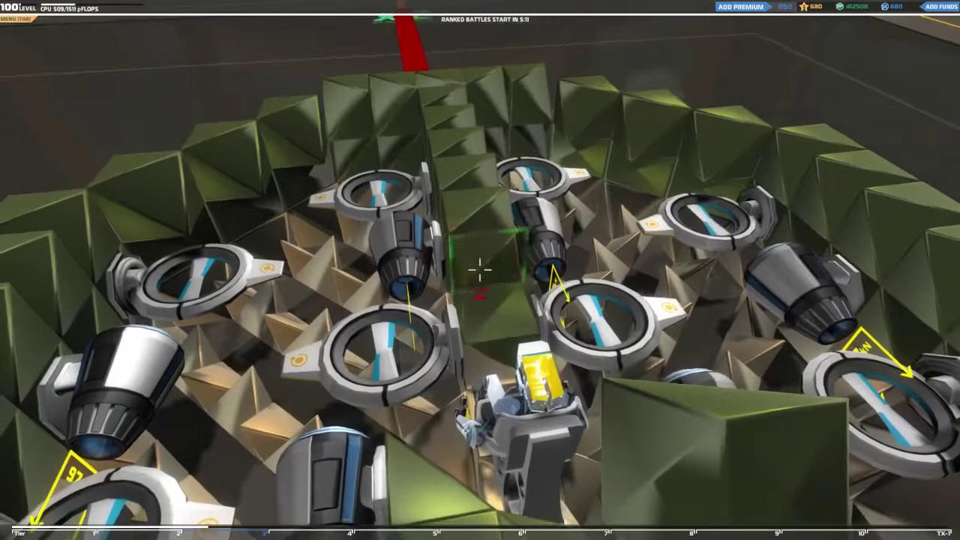
{"action": "left_click", "coordinate": [480, 270]}
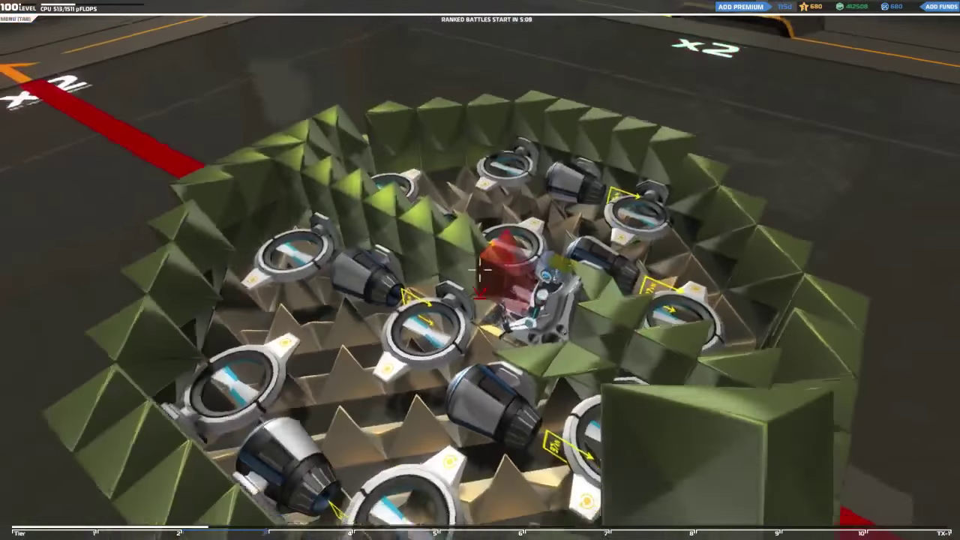
{"action": "key", "text": "q"}
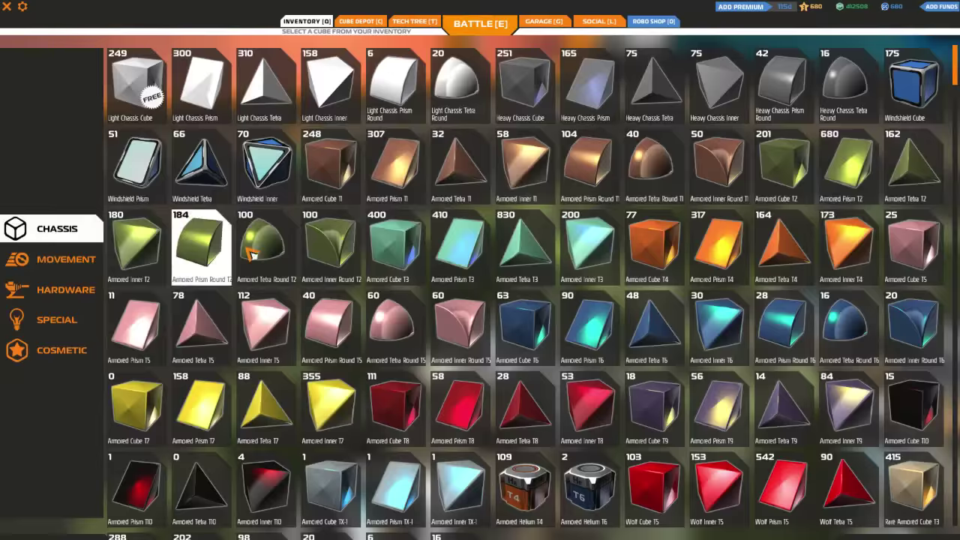
Select another green armor shape and place blocks on the wall and between thrusters
{"action": "left_click", "coordinate": [894, 168]}
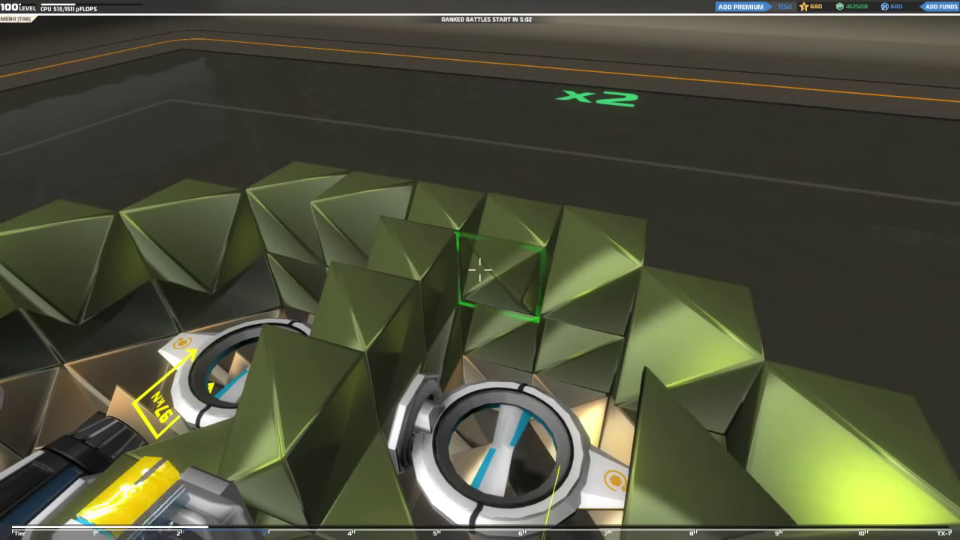
{"action": "left_click", "coordinate": [480, 270]}
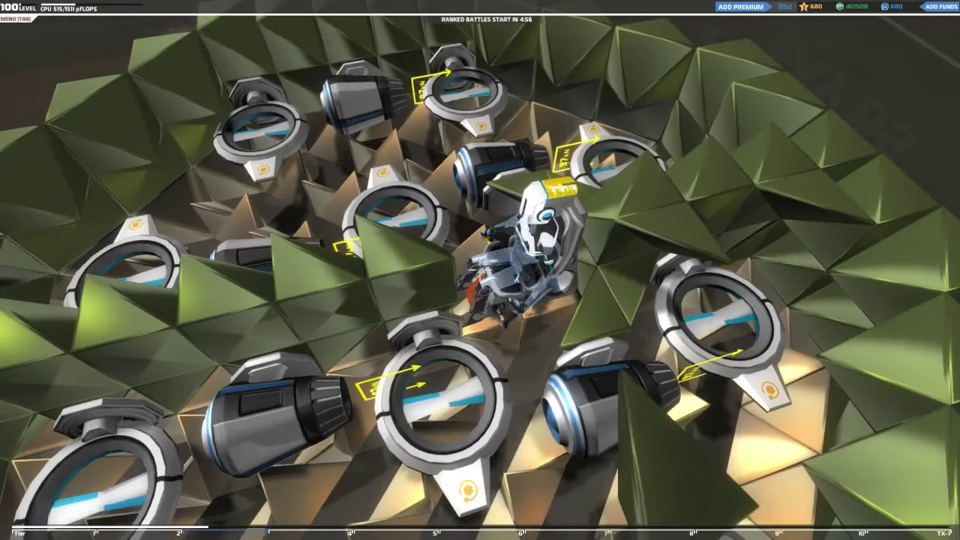
{"action": "left_click", "coordinate": [480, 270]}
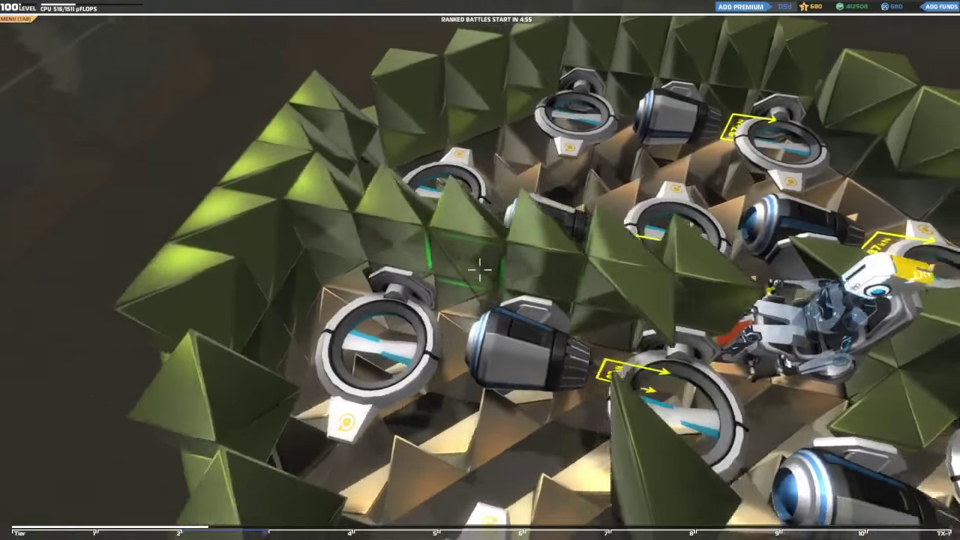
{"action": "left_click", "coordinate": [480, 270]}
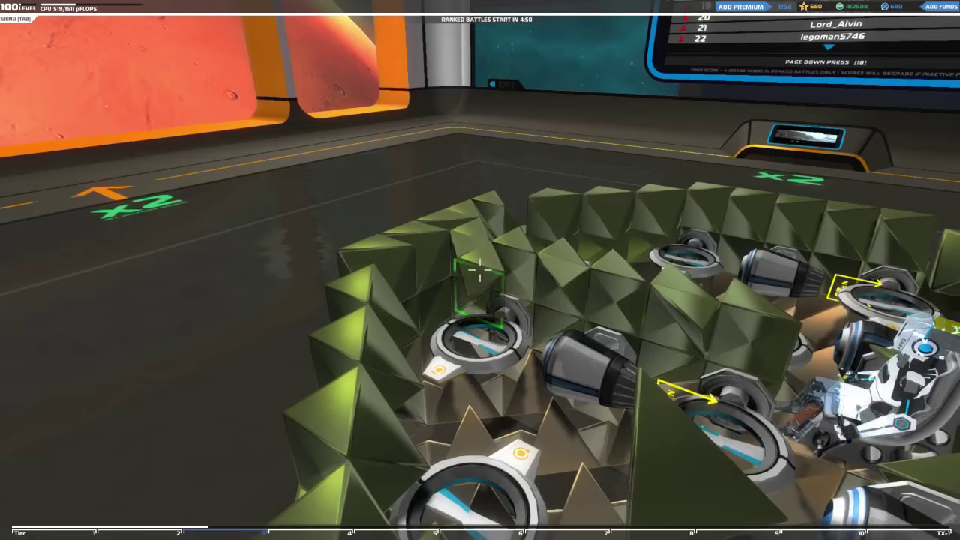
{"action": "left_click", "coordinate": [480, 270]}
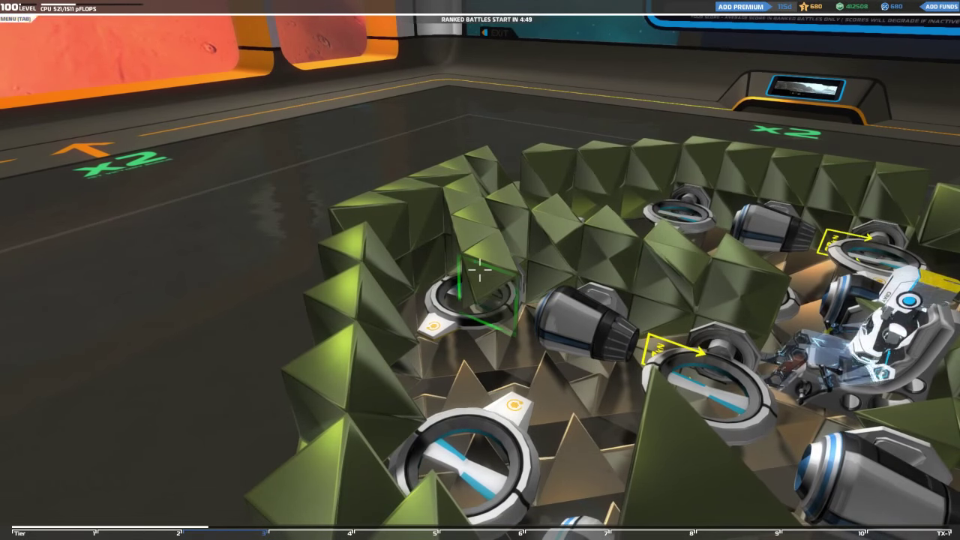
{"action": "left_click", "coordinate": [480, 270]}
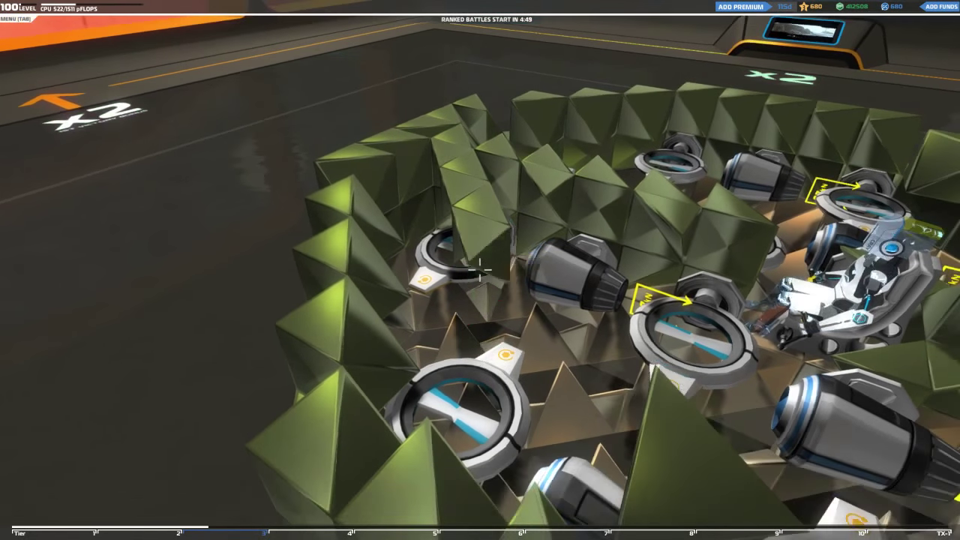
{"action": "left_click", "coordinate": [480, 270]}
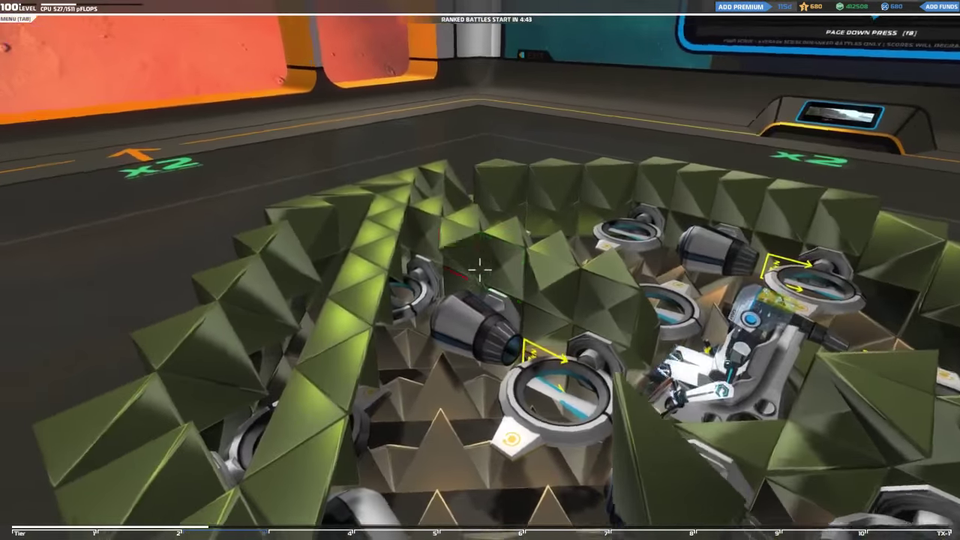
Build an inner green armor ridge over the nearby thruster, closing its gaps
{"action": "left_click", "coordinate": [480, 270]}
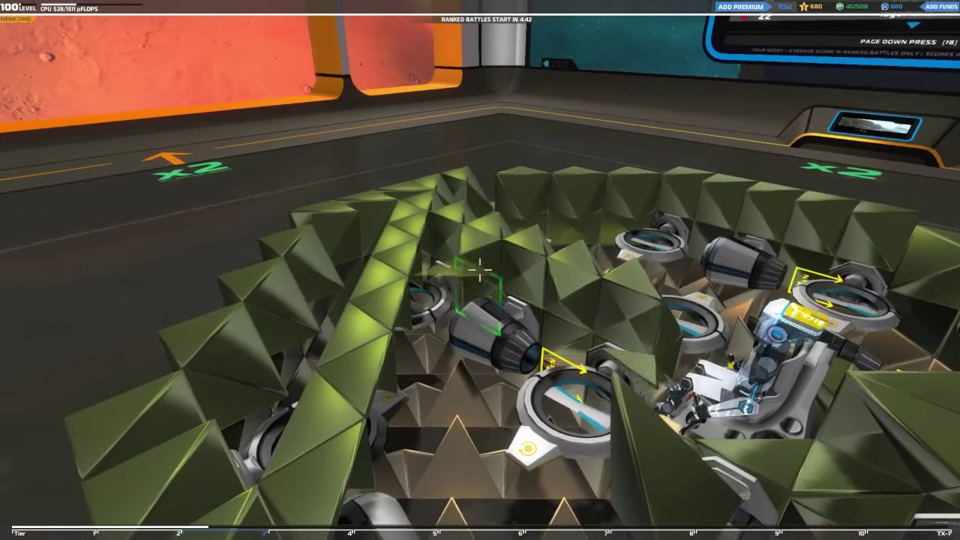
{"action": "left_click", "coordinate": [480, 270]}
{"action": "left_click", "coordinate": [480, 270]}
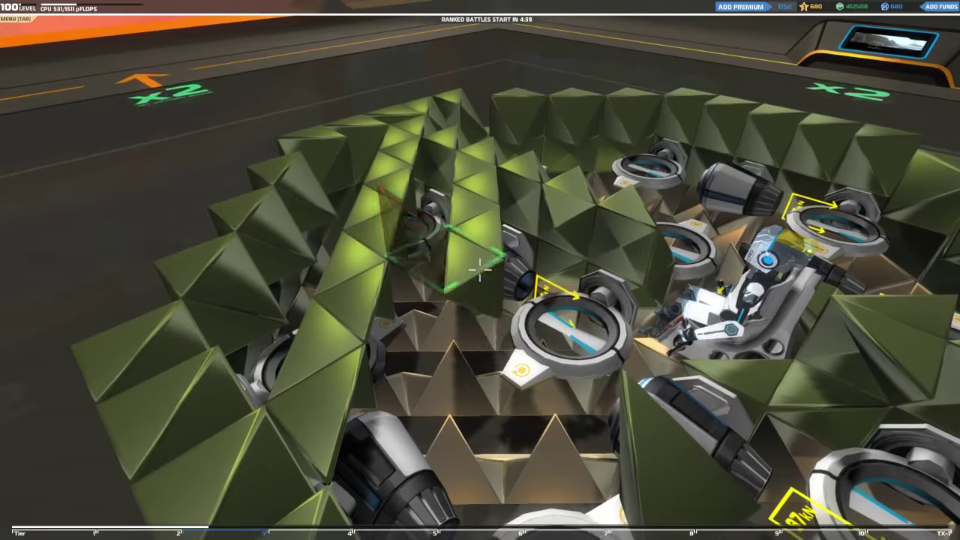
{"action": "left_click", "coordinate": [480, 270]}
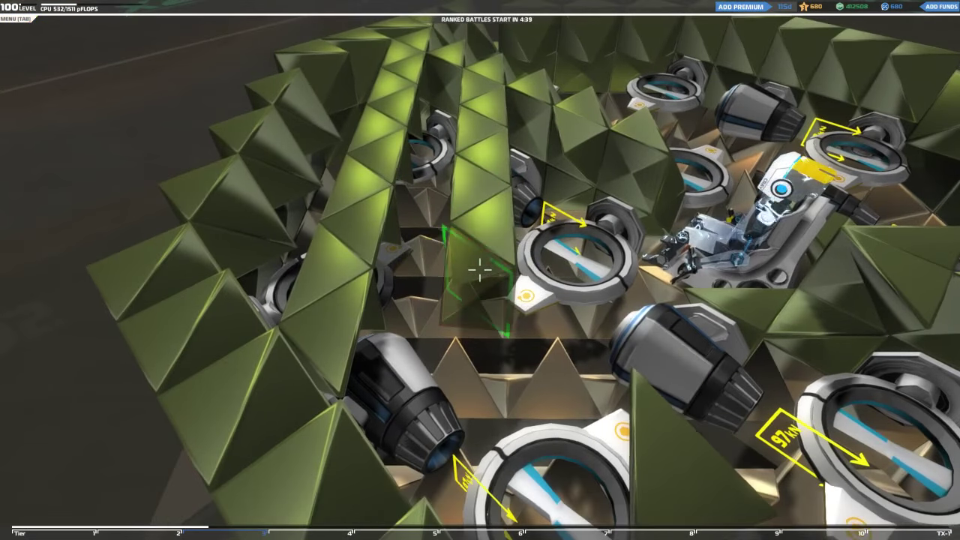
{"action": "left_click", "coordinate": [480, 270]}
{"action": "left_click", "coordinate": [480, 270]}
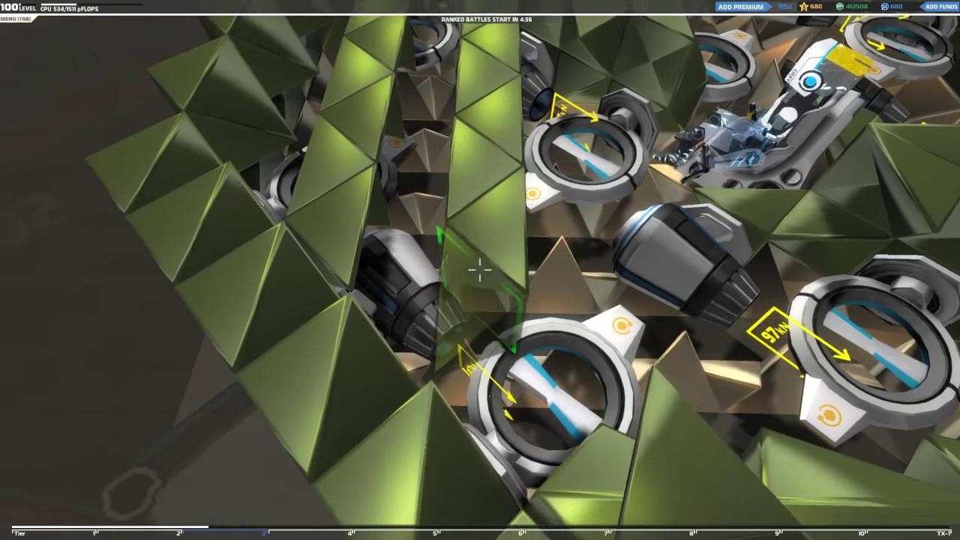
{"action": "left_click", "coordinate": [480, 270]}
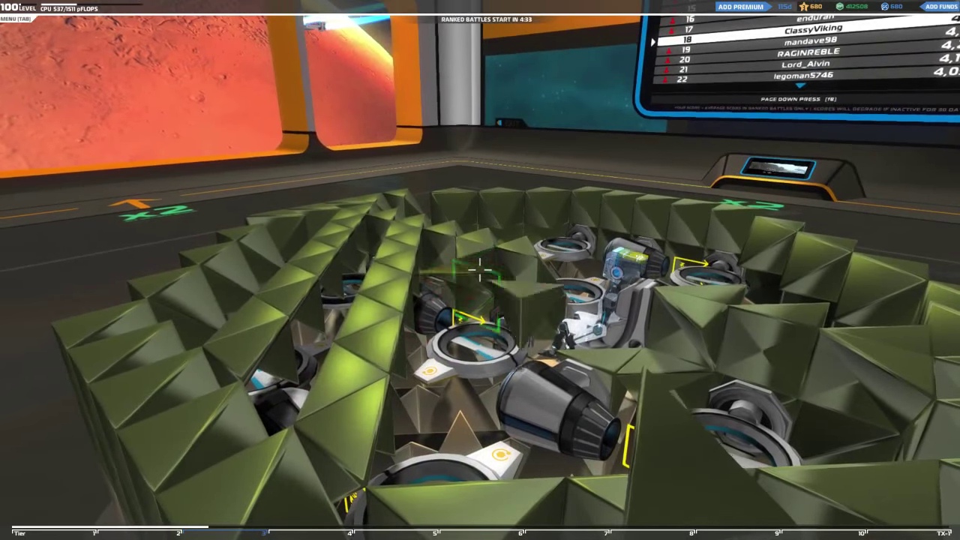
Add armor beside the pilot seat and across the thruster row
{"action": "left_click", "coordinate": [480, 270]}
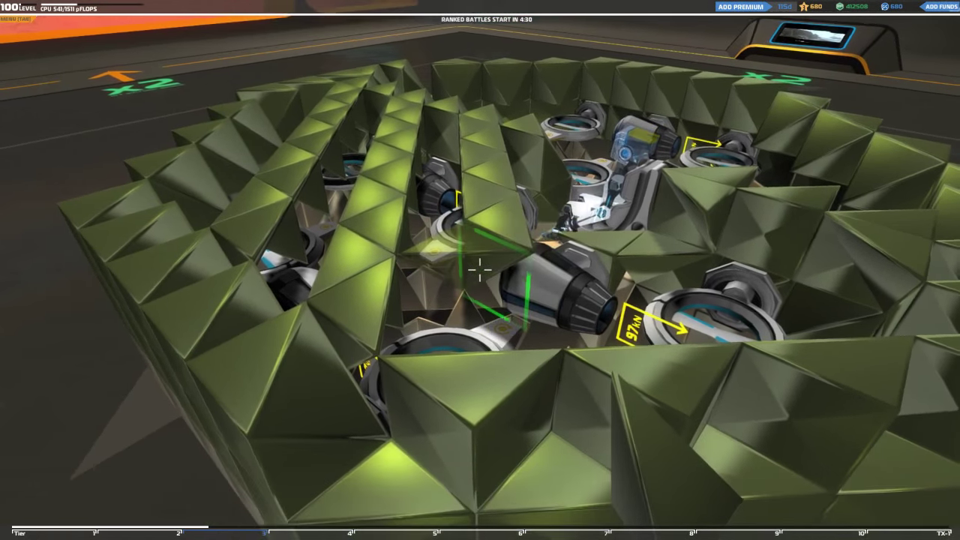
{"action": "left_click", "coordinate": [480, 270]}
{"action": "left_click", "coordinate": [480, 270]}
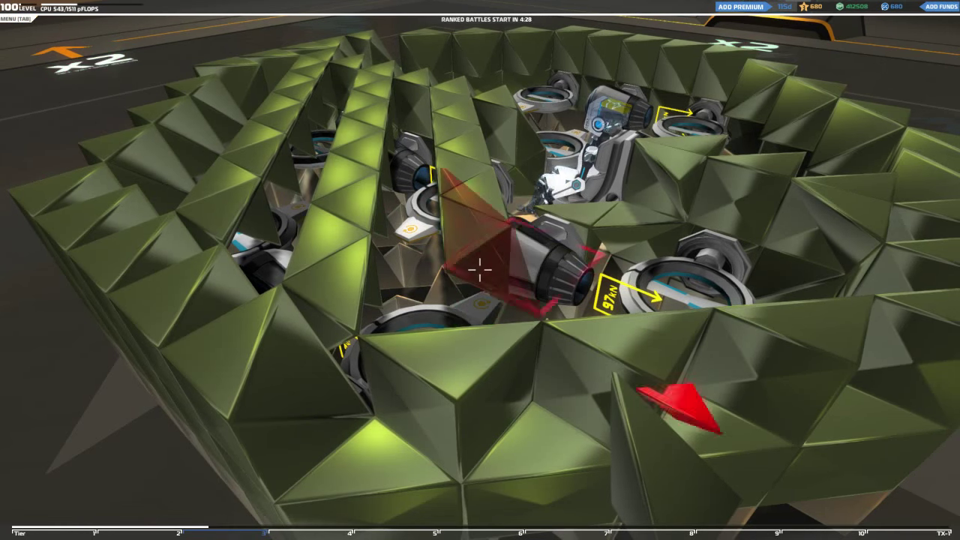
{"action": "key", "text": "w"}
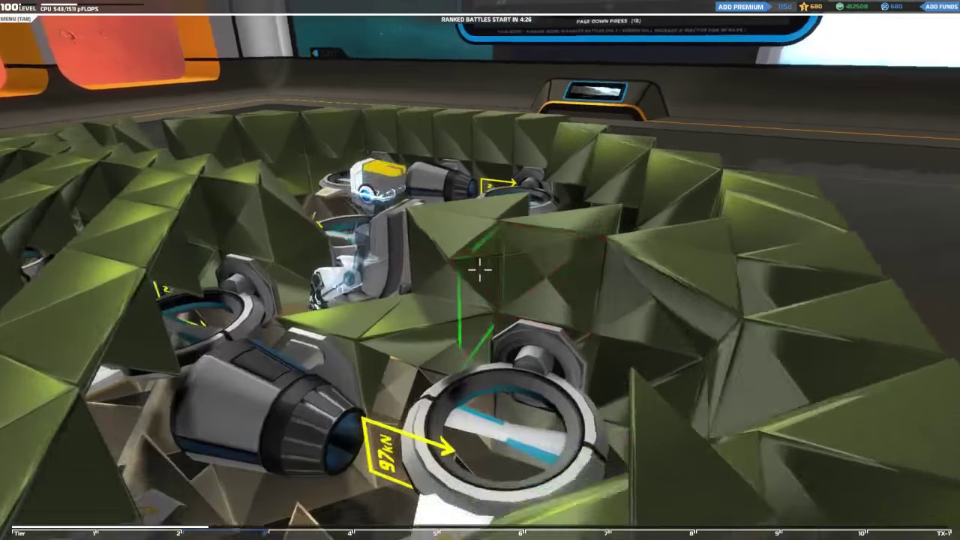
Place green armor over the interior, the top edge, and above the pilot seat
{"action": "left_click", "coordinate": [480, 270]}
{"action": "key", "text": "s"}
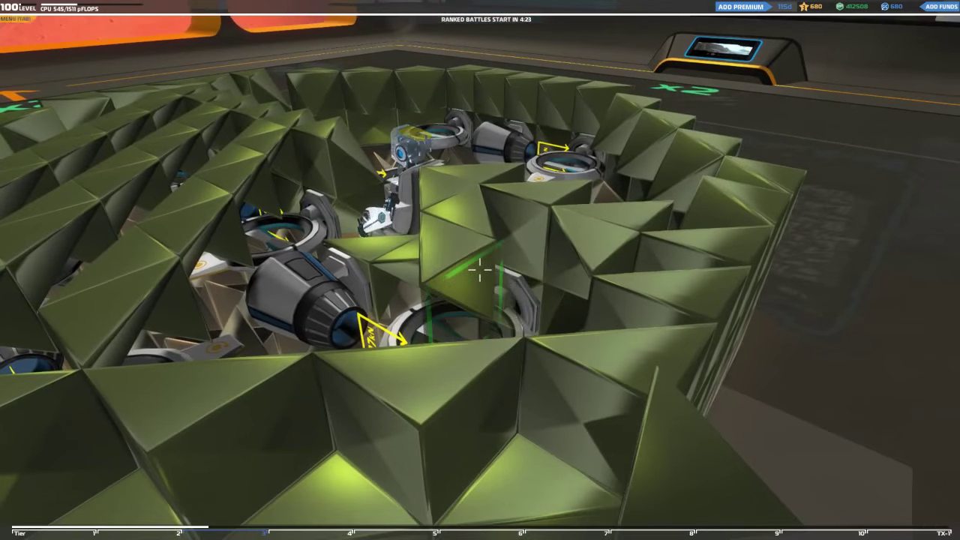
{"action": "left_click", "coordinate": [480, 270]}
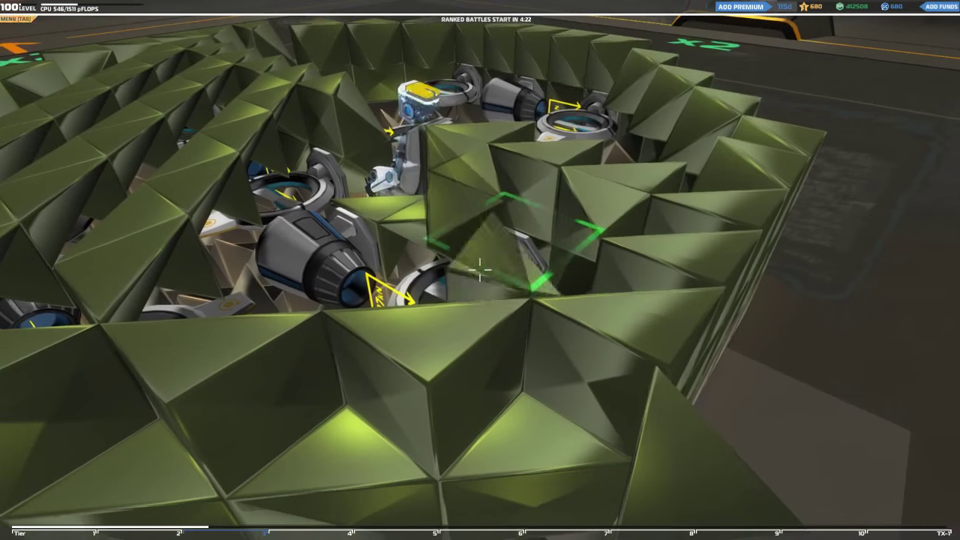
{"action": "key", "text": "a"}
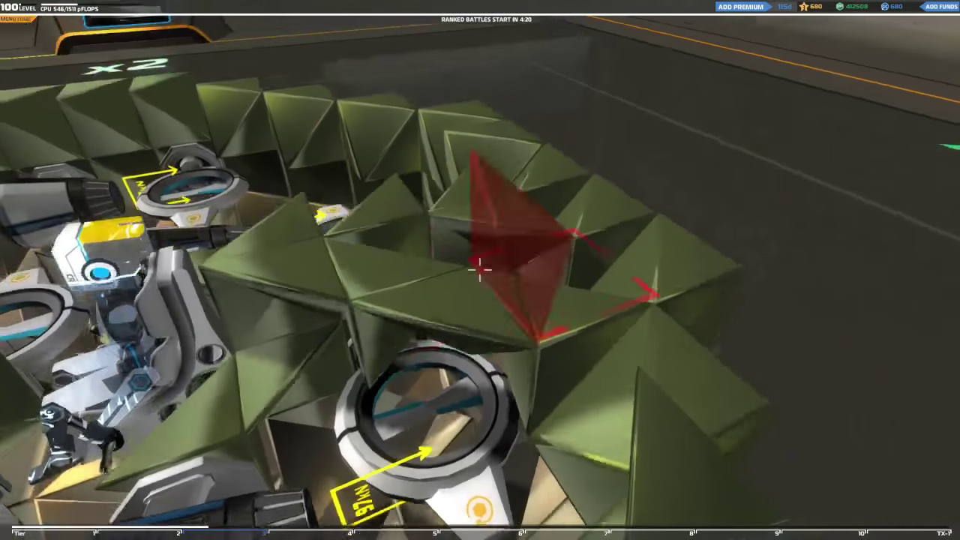
{"action": "key", "text": "s"}
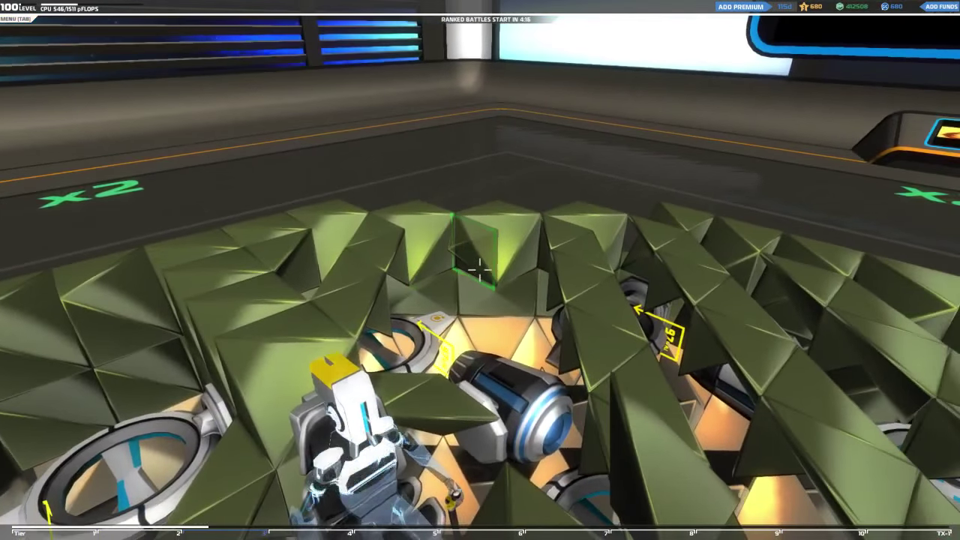
{"action": "left_click", "coordinate": [480, 270]}
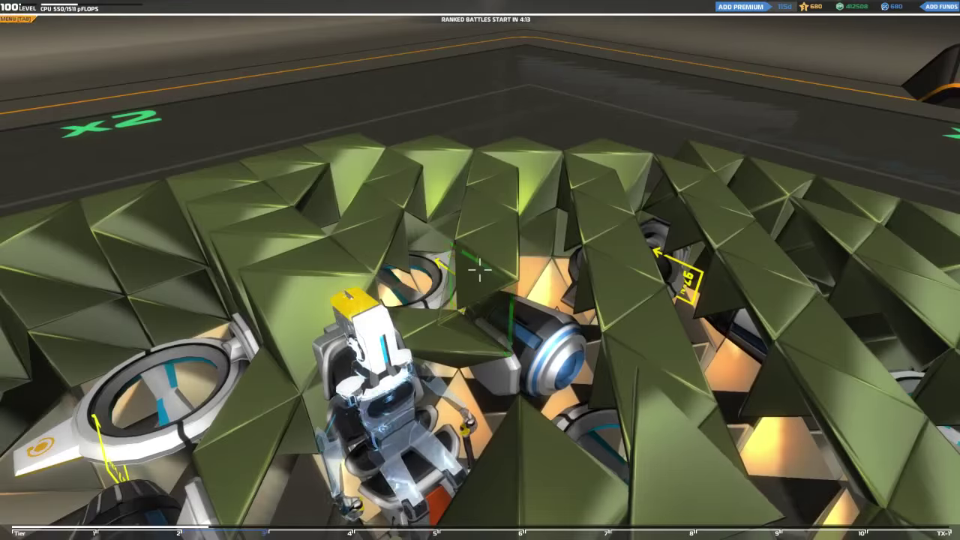
{"action": "left_click", "coordinate": [480, 270]}
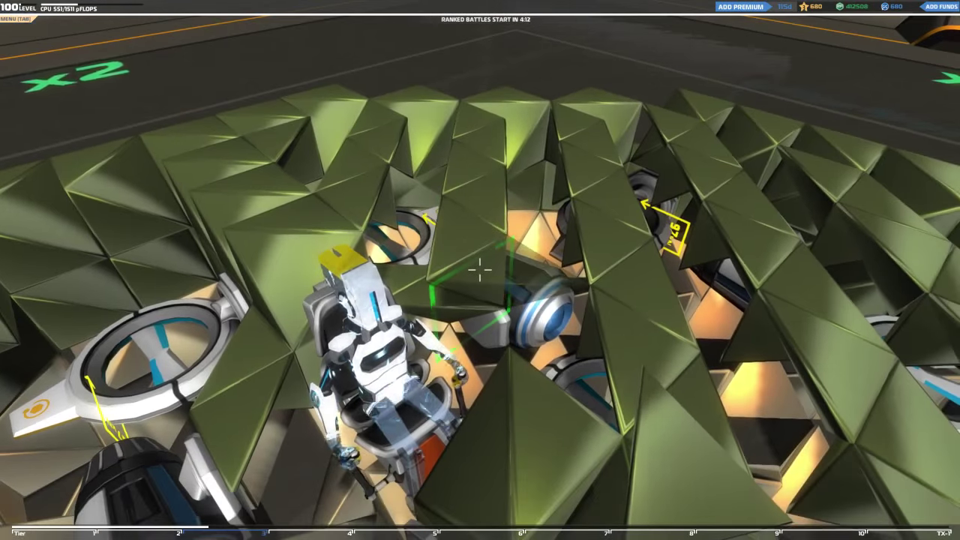
{"action": "left_click", "coordinate": [480, 270]}
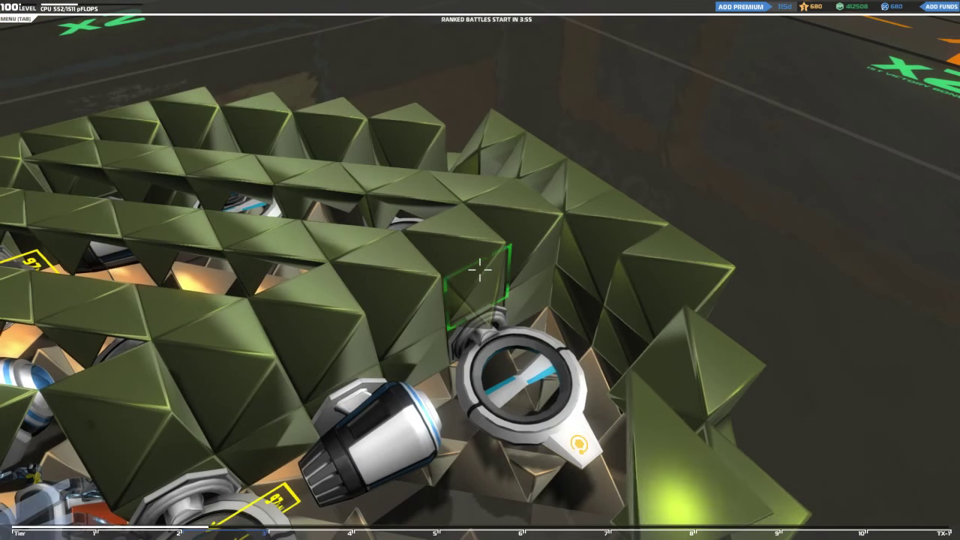
Extend the top armor ridge to cover more of the thrusters
{"action": "left_click", "coordinate": [480, 268]}
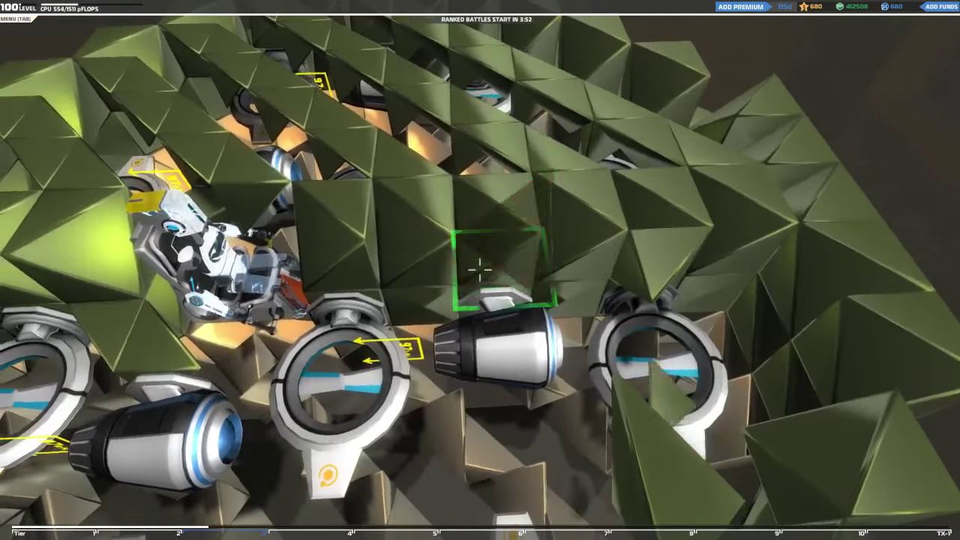
{"action": "left_click", "coordinate": [480, 269]}
{"action": "left_click", "coordinate": [480, 268]}
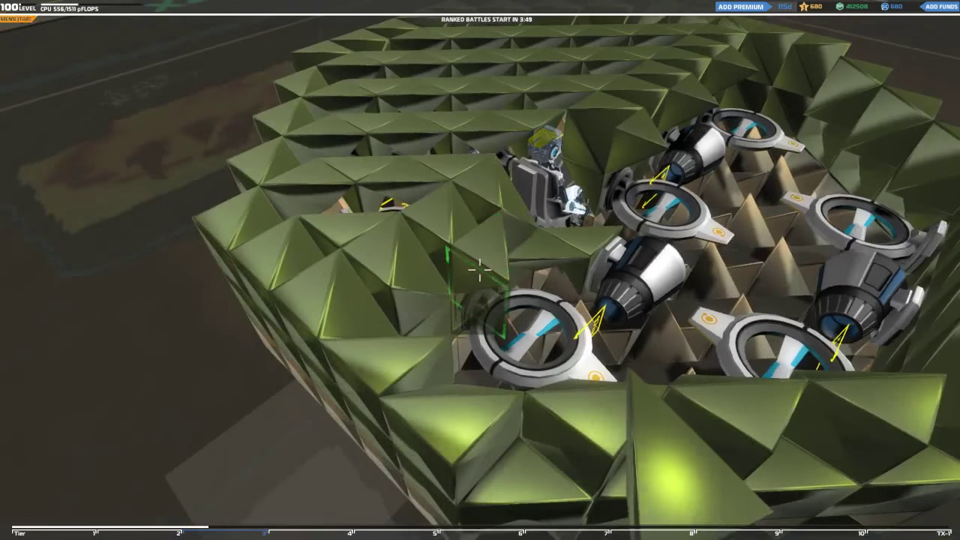
{"action": "left_click", "coordinate": [480, 268]}
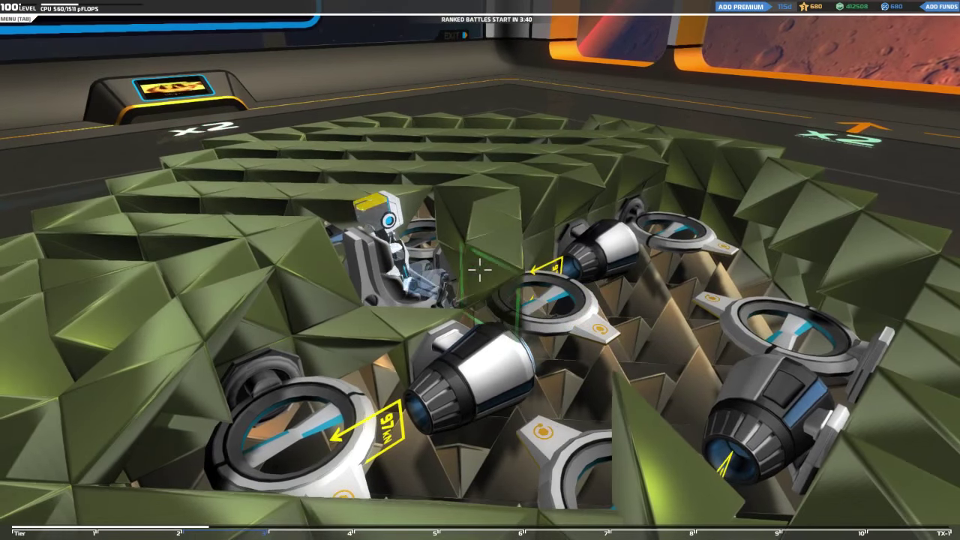
Place green armour cubes above the thruster row and over the interior
{"action": "left_click", "coordinate": [480, 270]}
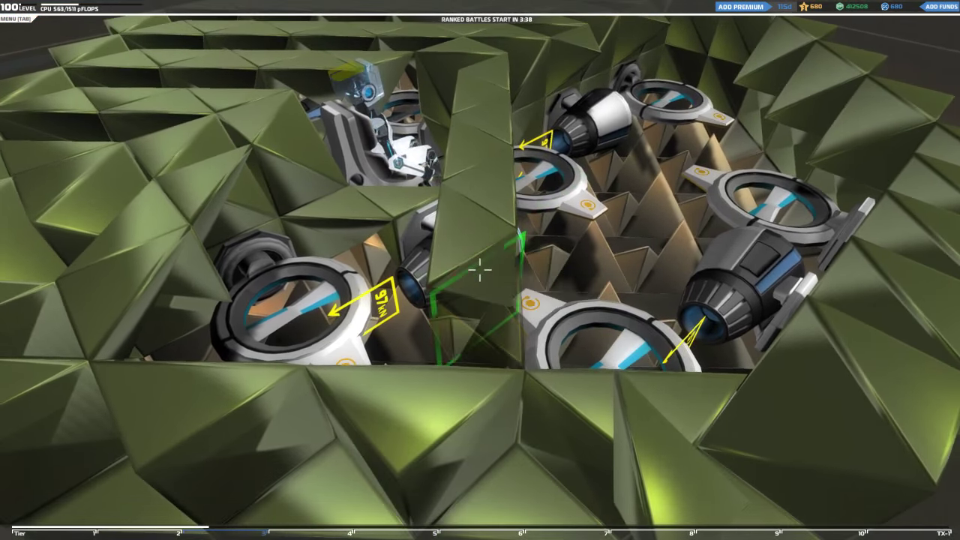
{"action": "left_click", "coordinate": [480, 270]}
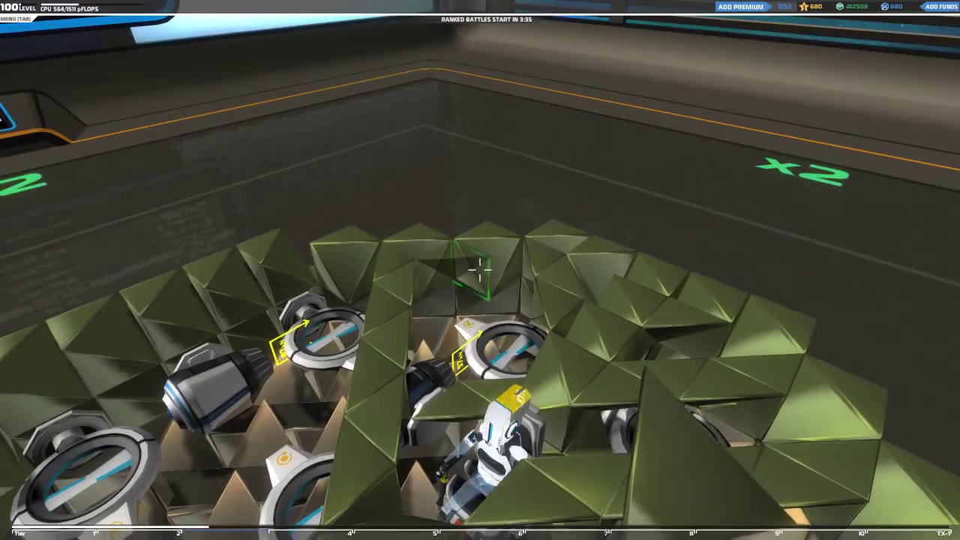
{"action": "left_click", "coordinate": [480, 270]}
{"action": "left_click", "coordinate": [480, 270]}
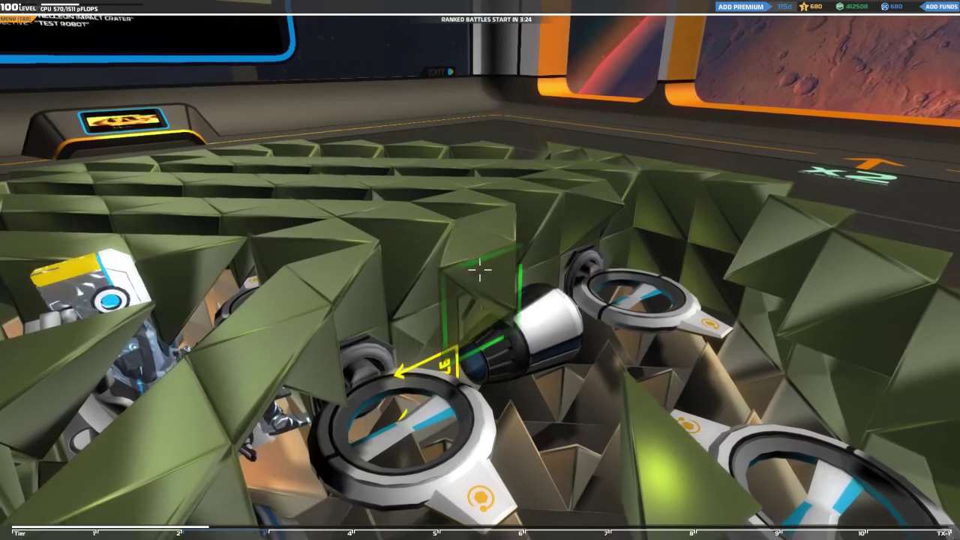
Cover thrusters and extend green armour ridges toward the seat and outer wall
{"action": "left_click", "coordinate": [480, 270]}
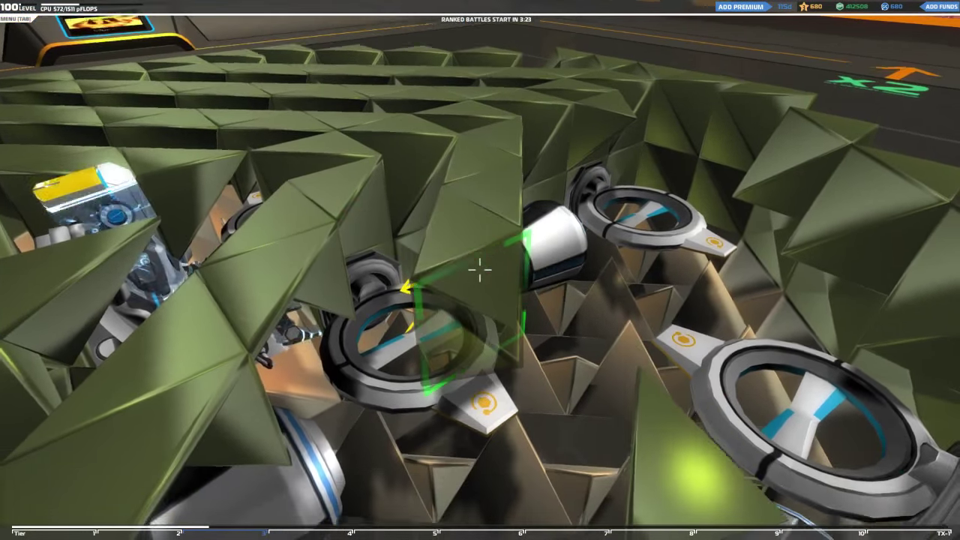
{"action": "left_click", "coordinate": [480, 270]}
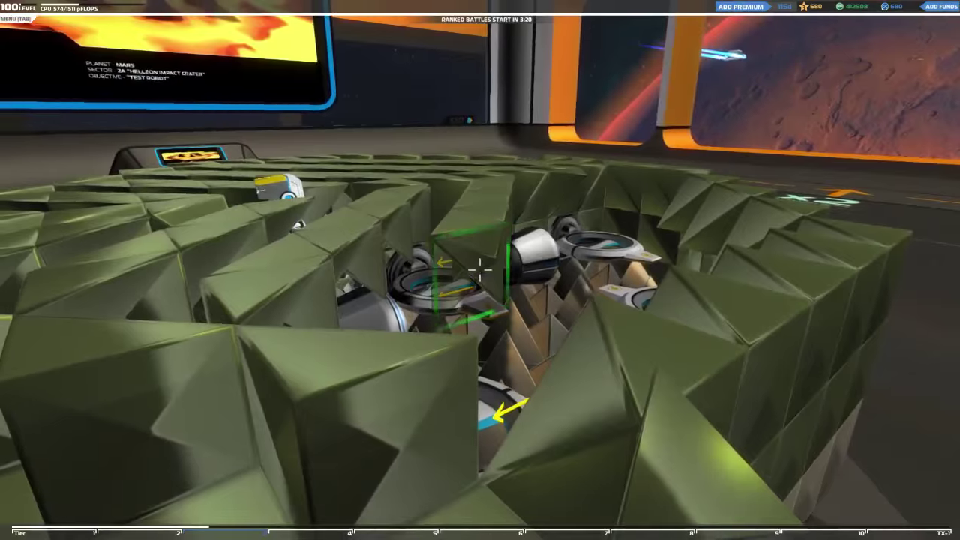
{"action": "left_click", "coordinate": [480, 270]}
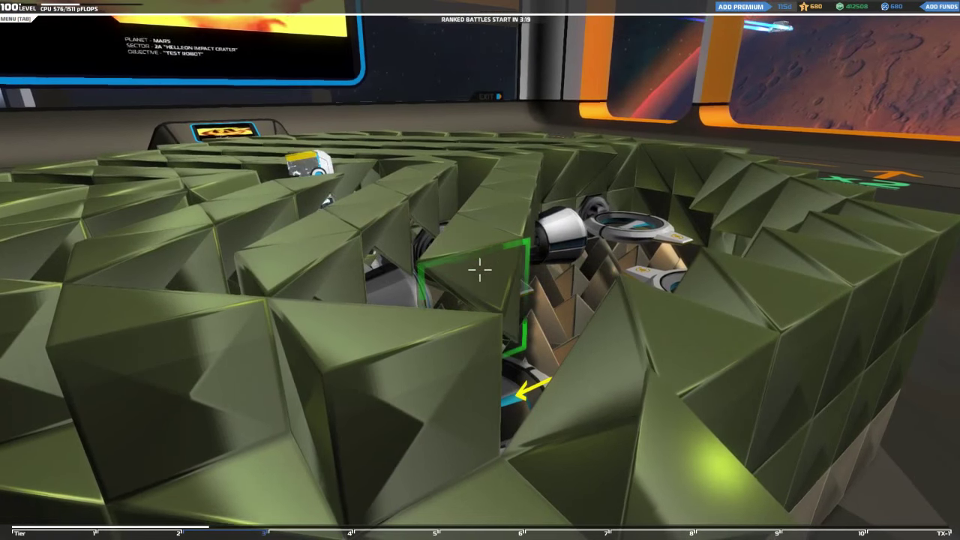
{"action": "left_click", "coordinate": [480, 270]}
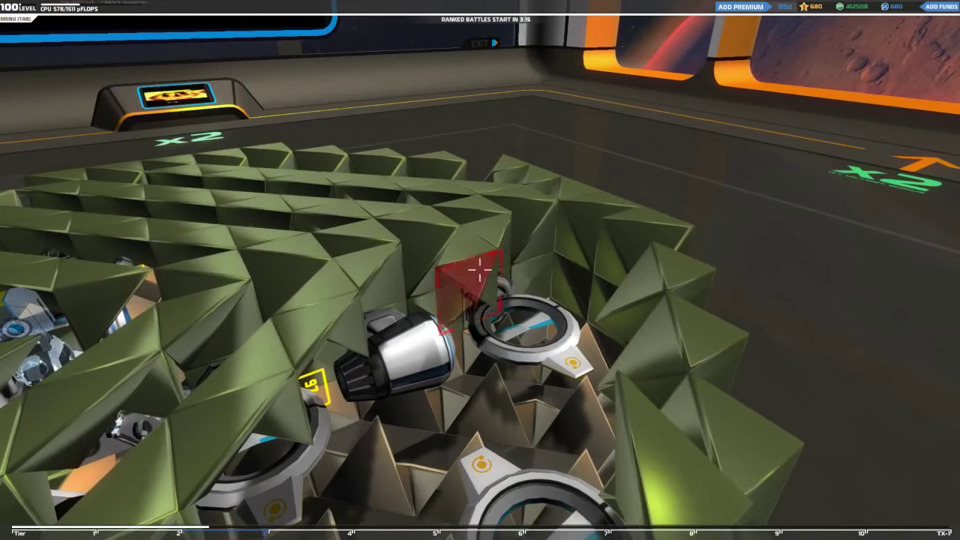
{"action": "left_click", "coordinate": [480, 270]}
{"action": "left_click", "coordinate": [480, 270]}
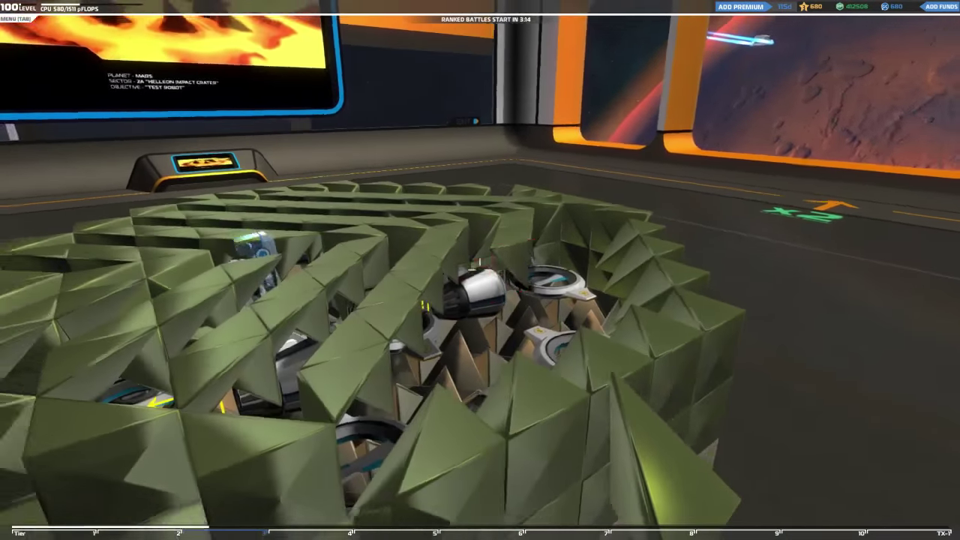
{"action": "left_click", "coordinate": [480, 270]}
{"action": "left_click", "coordinate": [480, 270]}
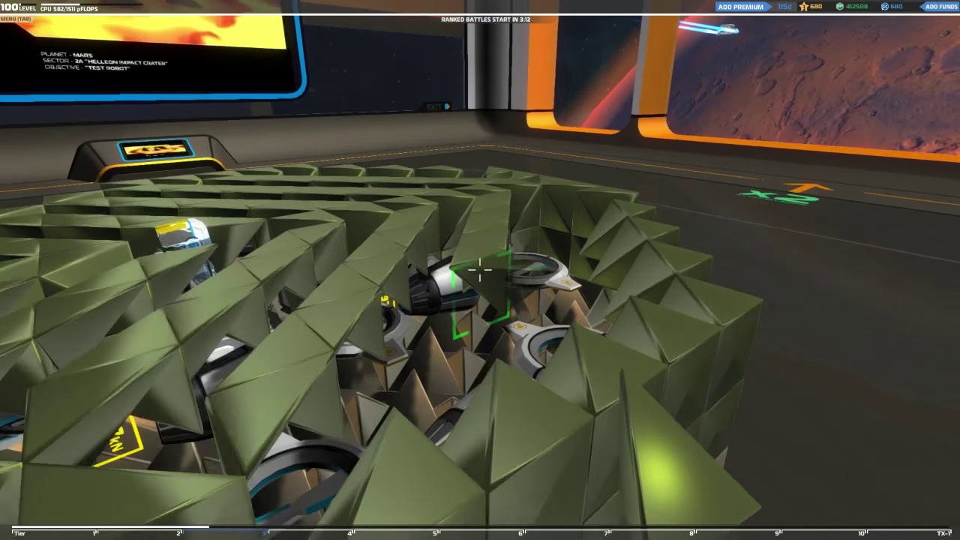
{"action": "left_click", "coordinate": [480, 270]}
{"action": "left_click", "coordinate": [480, 270]}
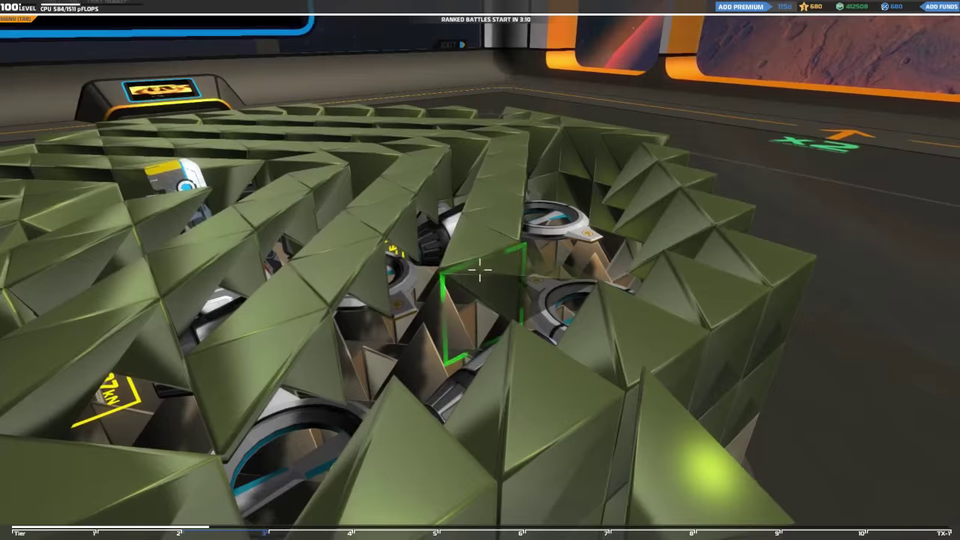
{"action": "left_click", "coordinate": [480, 270]}
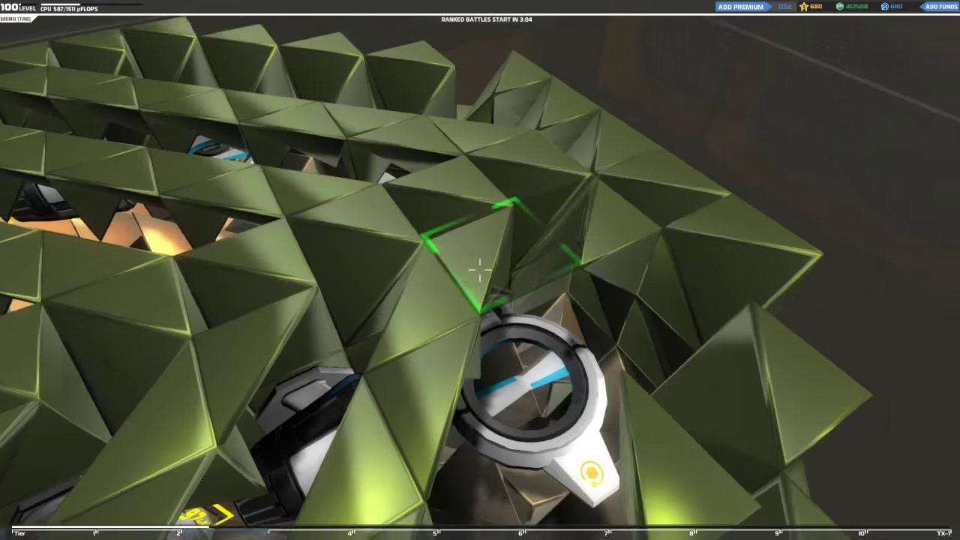
Close the last gaps in the top's green armour lattice
{"action": "left_click", "coordinate": [480, 270]}
{"action": "left_click", "coordinate": [480, 270]}
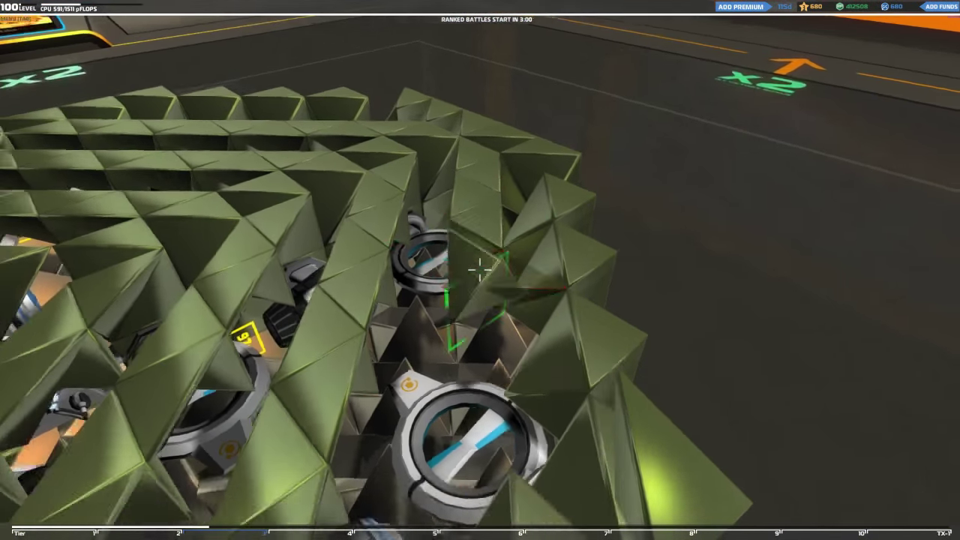
{"action": "left_click", "coordinate": [480, 270]}
{"action": "left_click", "coordinate": [480, 270]}
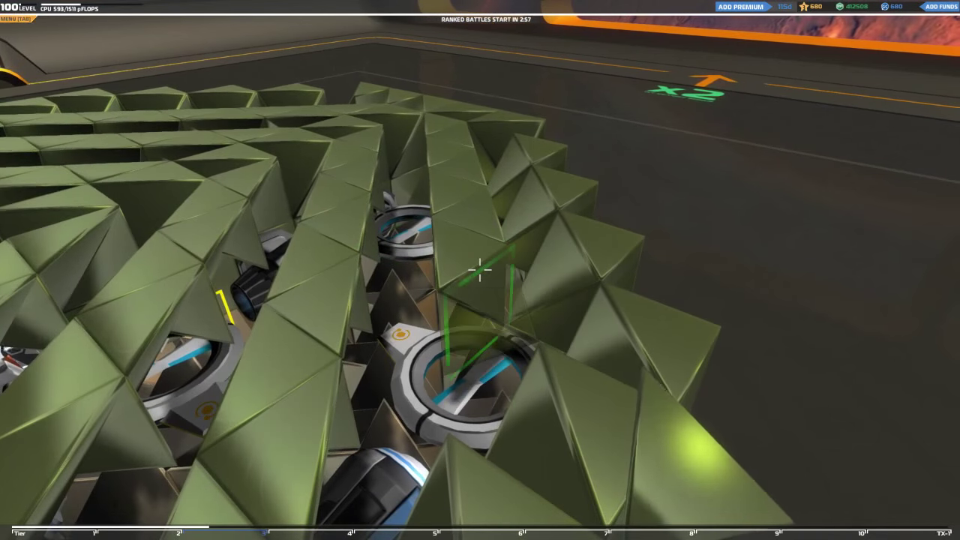
{"action": "left_click", "coordinate": [480, 270]}
{"action": "key", "text": "w"}
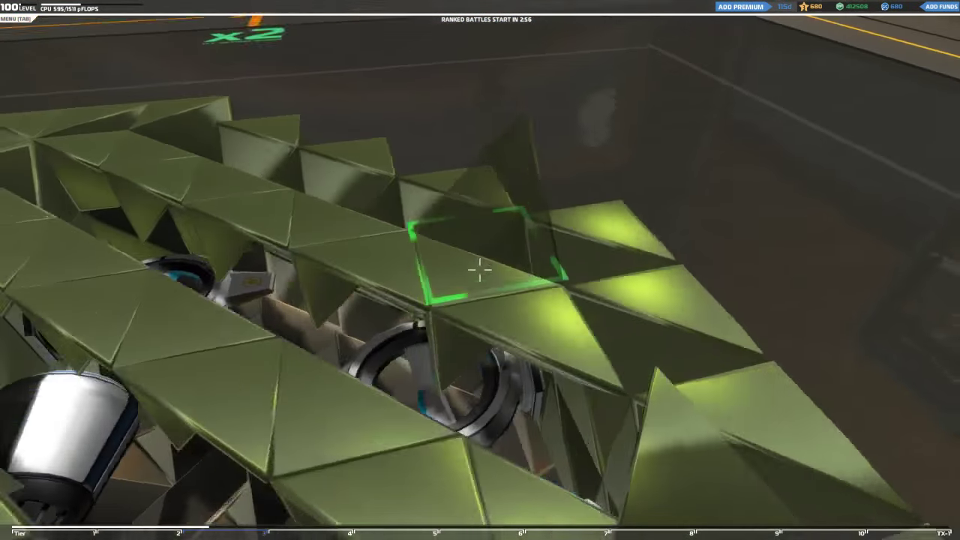
{"action": "key", "text": "a"}
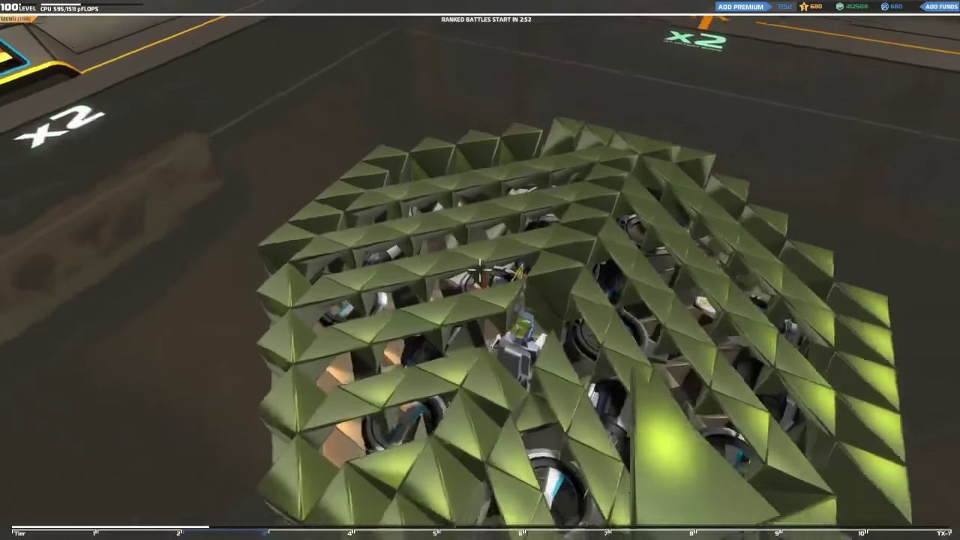
Select the Windshield Cube, delete misplaced glass cubes, and fill gaps along the top edge
{"action": "key", "text": "q"}
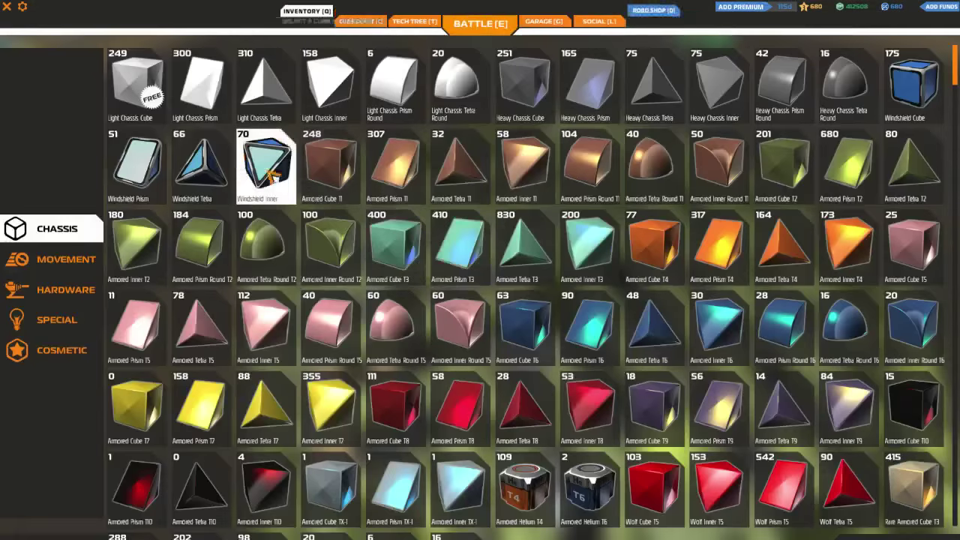
{"action": "left_click", "coordinate": [911, 81]}
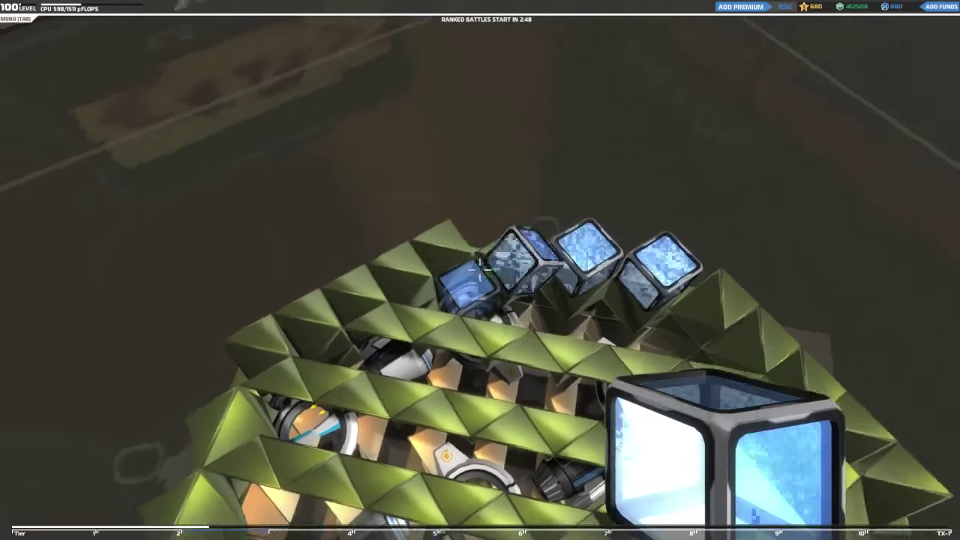
{"action": "right_click", "coordinate": [480, 266]}
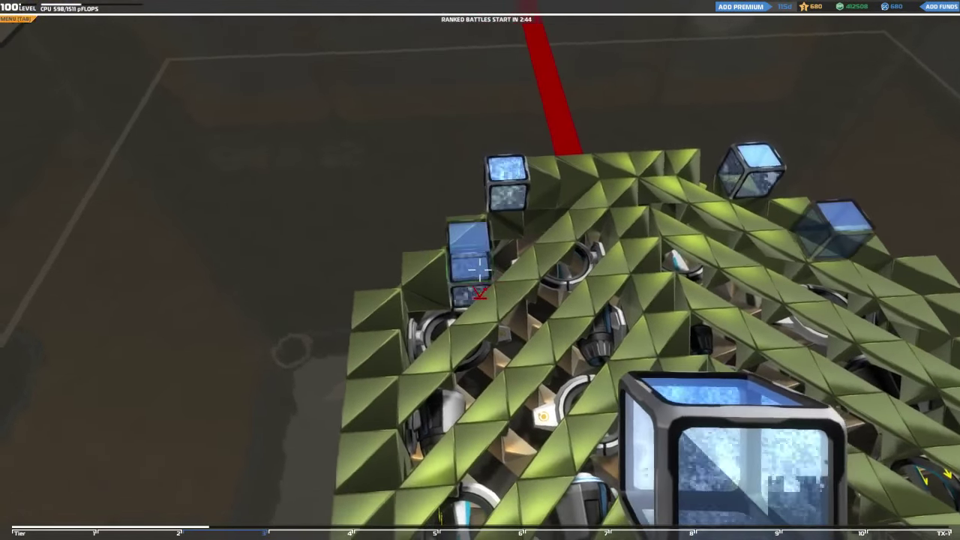
{"action": "key", "text": "w"}
{"action": "right_click", "coordinate": [480, 267]}
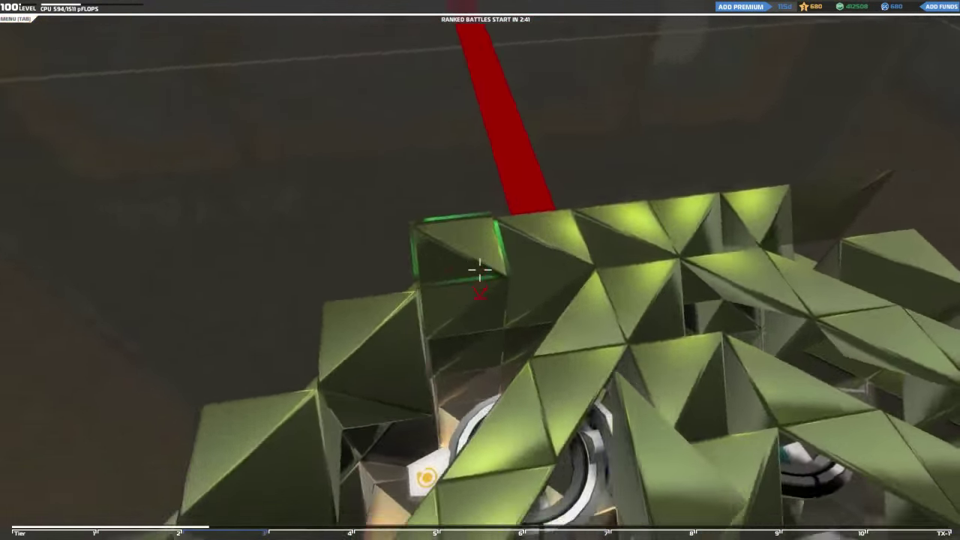
{"action": "right_click", "coordinate": [480, 266]}
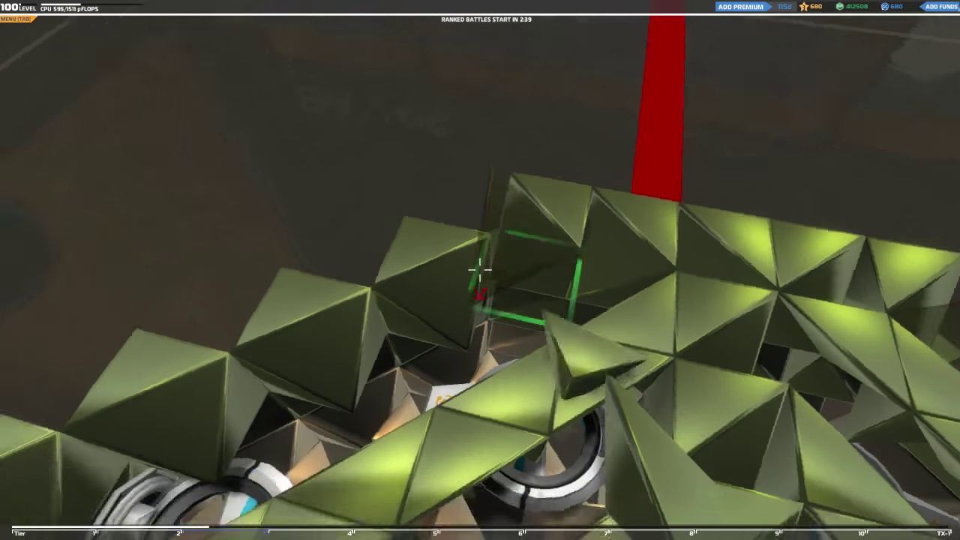
{"action": "left_click", "coordinate": [480, 266]}
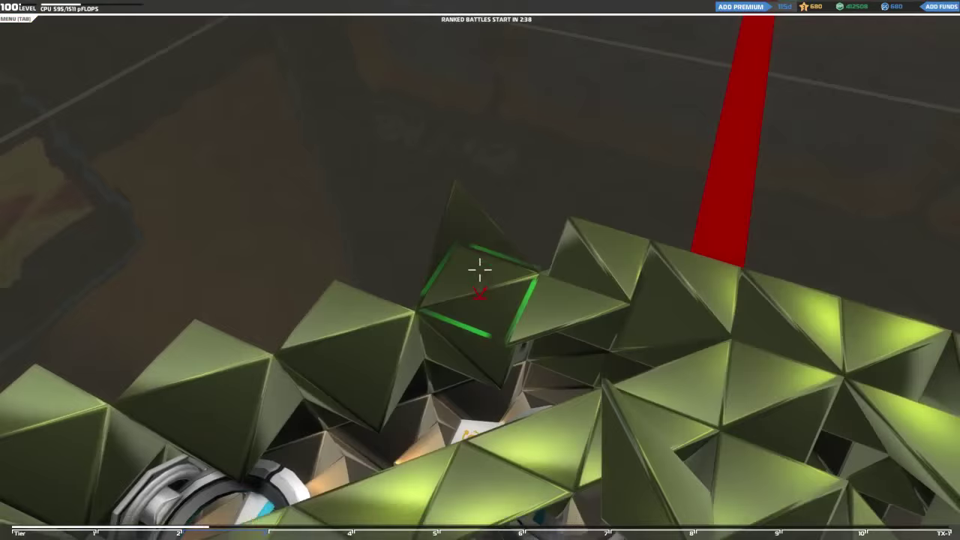
{"action": "left_click", "coordinate": [480, 267]}
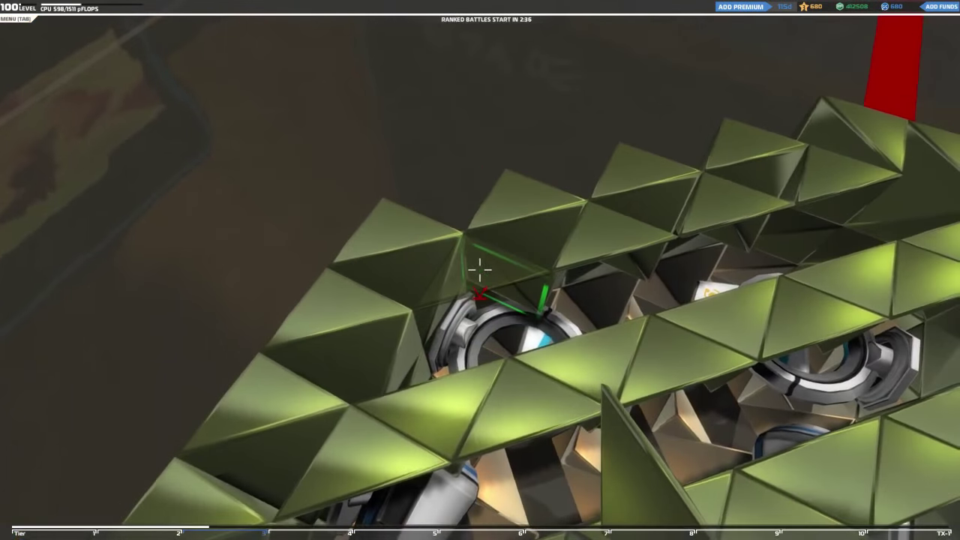
Tile rows of windshield cubes across the drum top and along its edge
{"action": "key", "text": "q"}
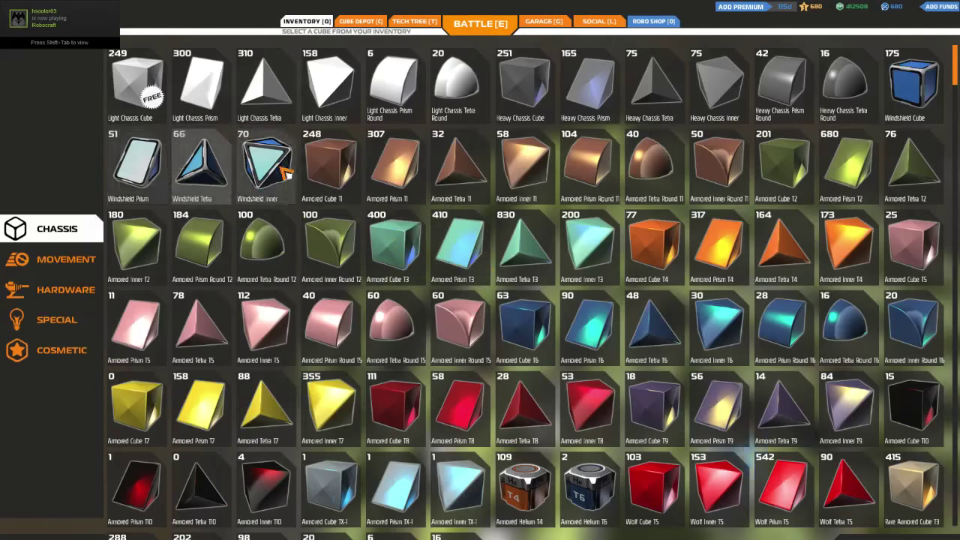
{"action": "left_click", "coordinate": [911, 82]}
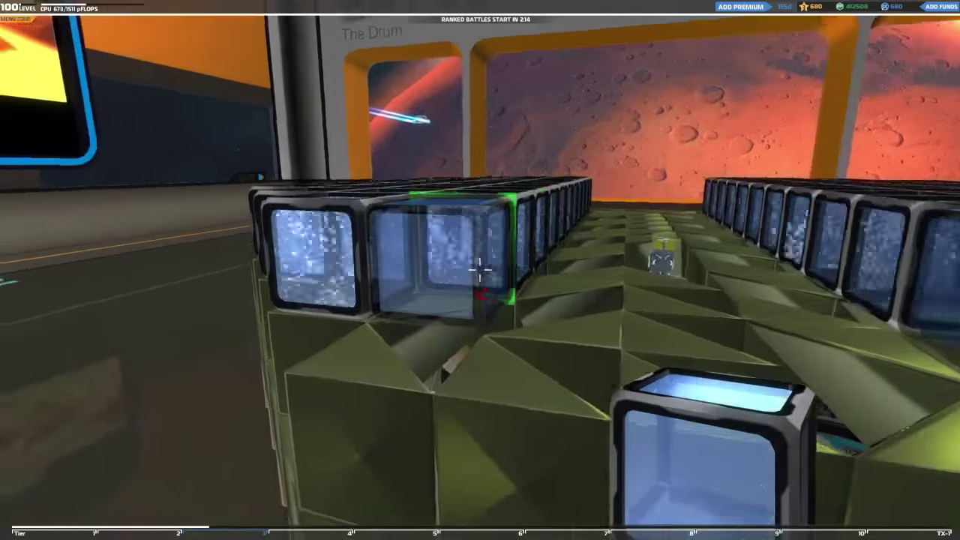
{"action": "left_click", "coordinate": [480, 270]}
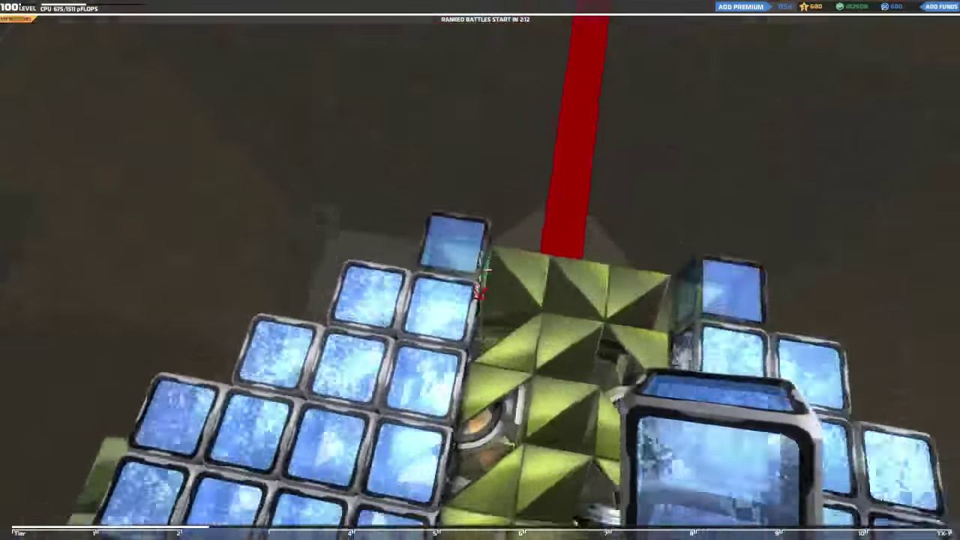
{"action": "left_click", "coordinate": [480, 270]}
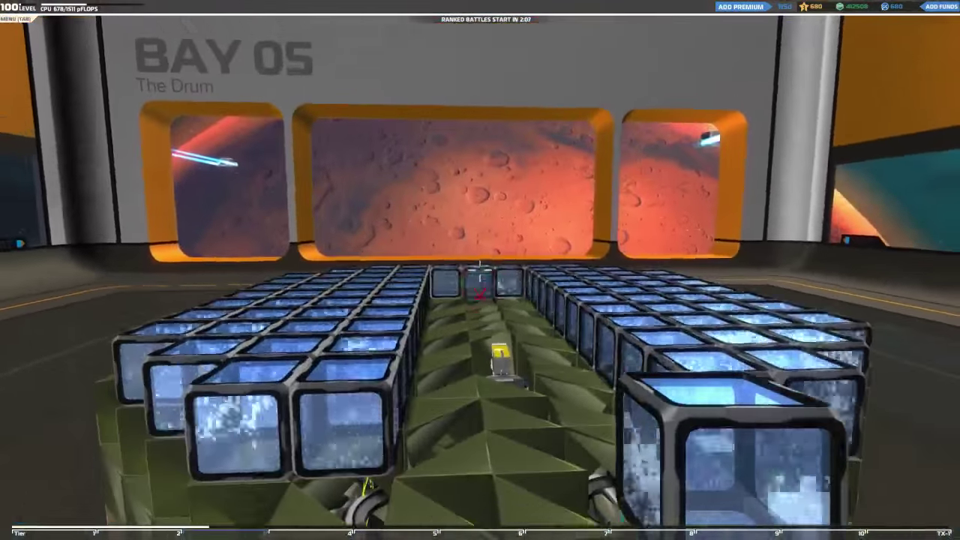
{"action": "left_click", "coordinate": [480, 270]}
{"action": "left_click", "coordinate": [480, 270]}
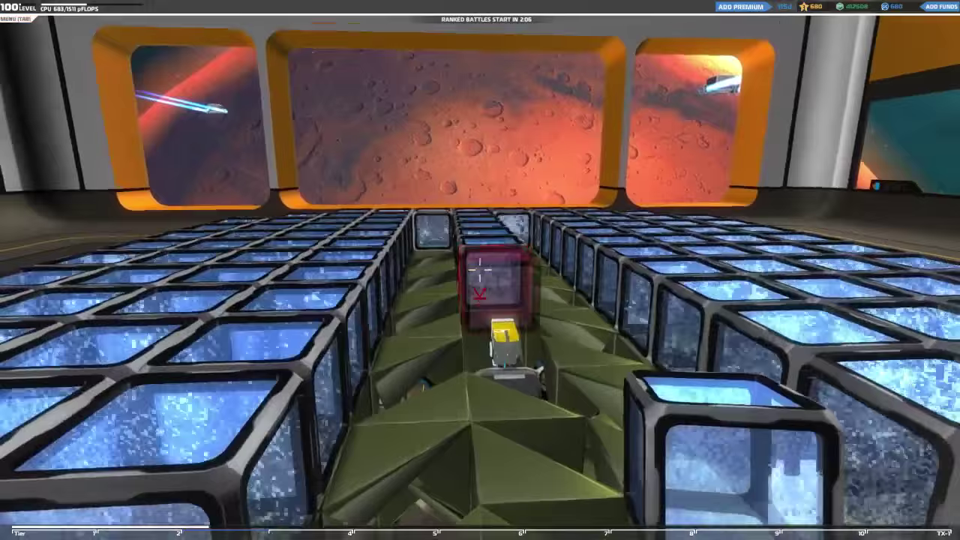
{"action": "left_click", "coordinate": [480, 270]}
{"action": "left_click", "coordinate": [480, 270]}
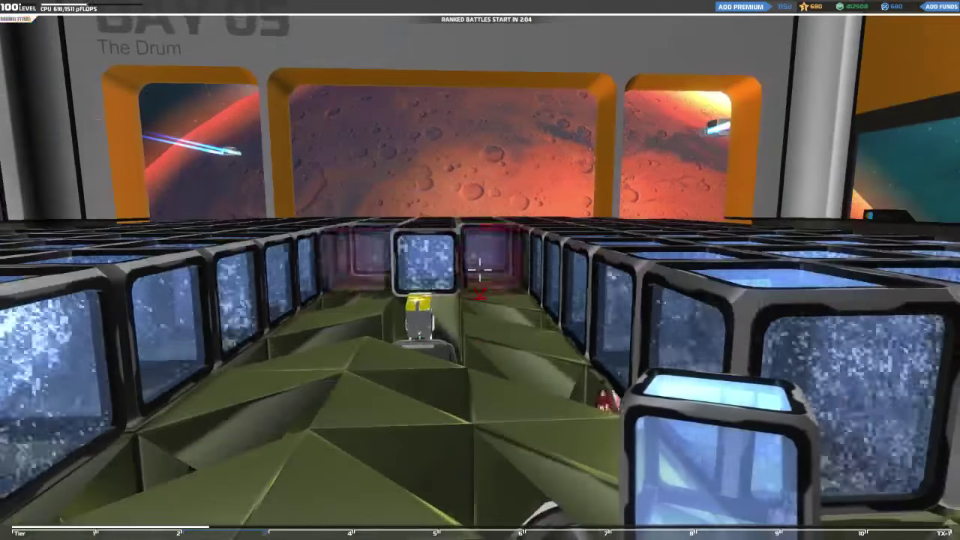
{"action": "left_click", "coordinate": [480, 270]}
{"action": "left_click", "coordinate": [480, 270]}
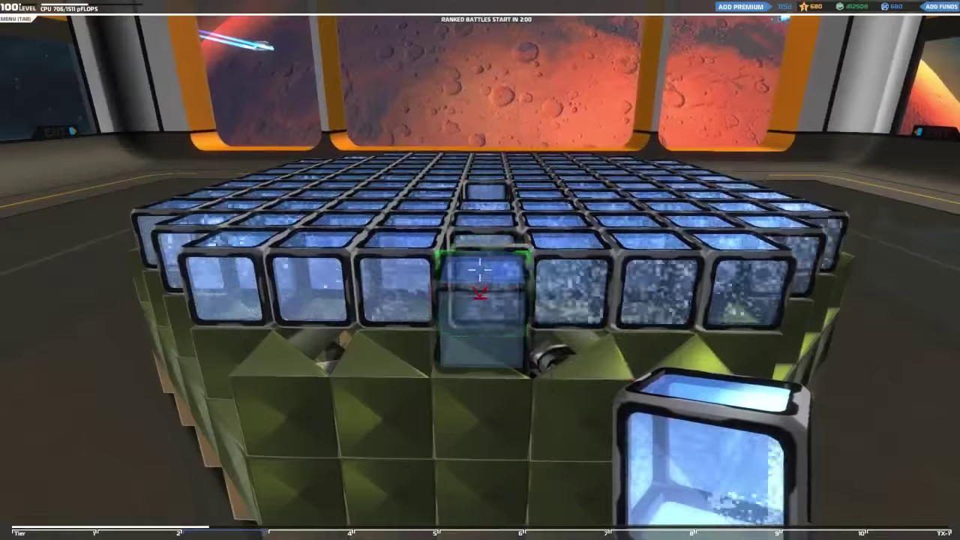
{"action": "left_click", "coordinate": [480, 270]}
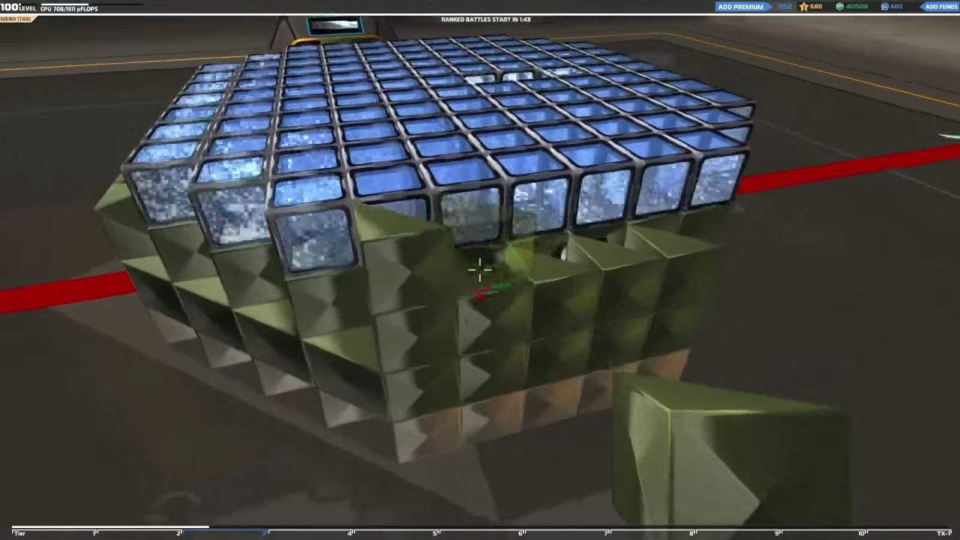
Fill the edge gaps at the top's rim with glass windshield cubes
{"action": "left_click", "coordinate": [480, 270]}
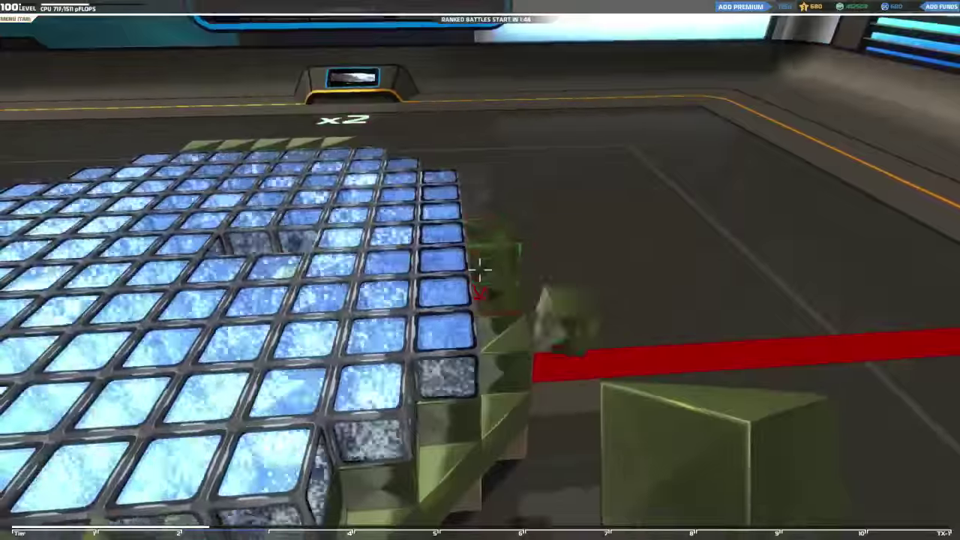
{"action": "left_click", "coordinate": [480, 270]}
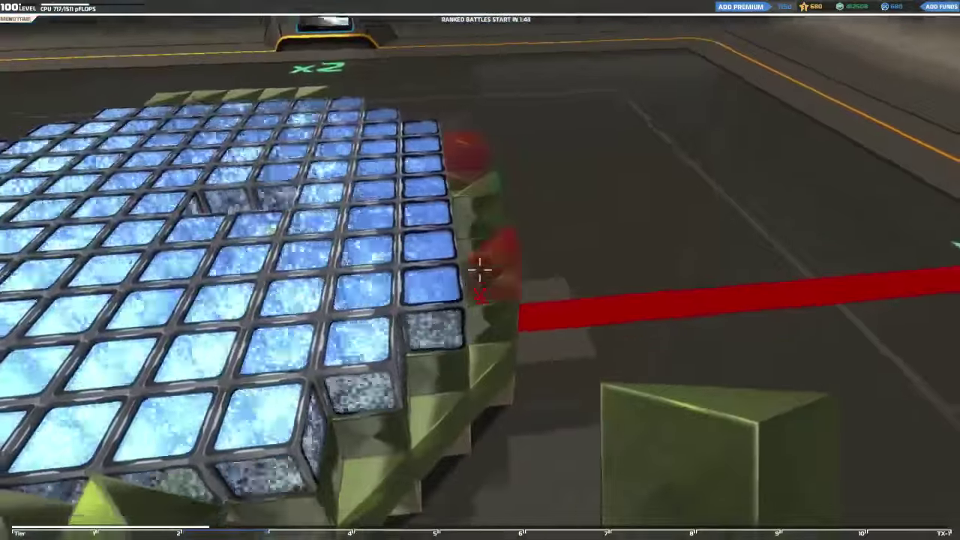
{"action": "left_click", "coordinate": [480, 270]}
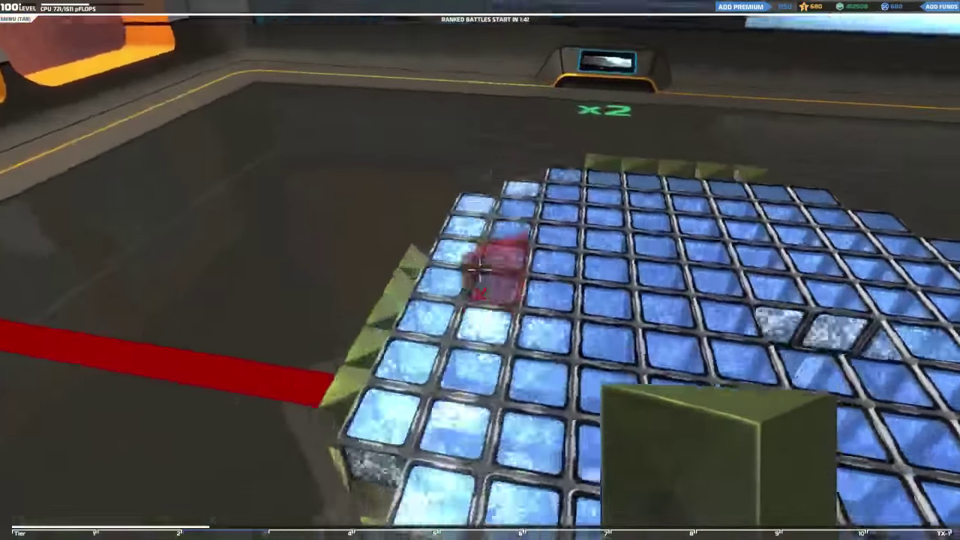
{"action": "left_click", "coordinate": [480, 270]}
{"action": "left_click", "coordinate": [480, 270]}
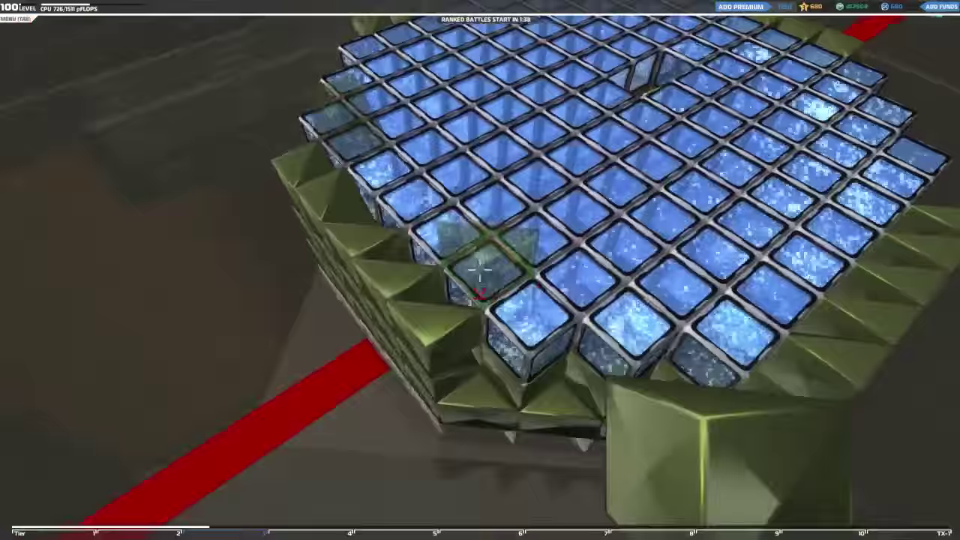
Switch to green armour blocks and fill the side-wall gaps at the rim
{"action": "key", "text": "Tab"}
{"action": "left_click", "coordinate": [459, 247]}
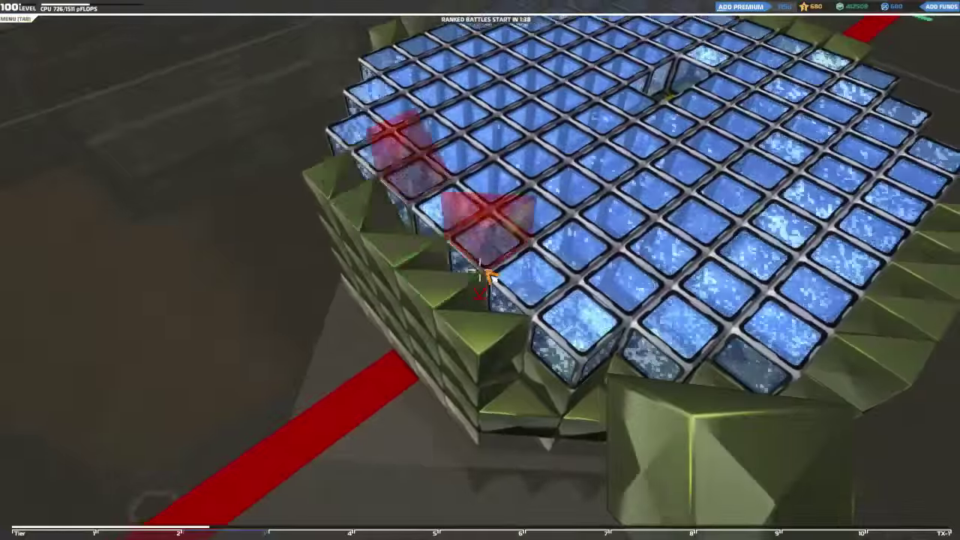
{"action": "key", "text": "e"}
{"action": "key", "text": "Escape"}
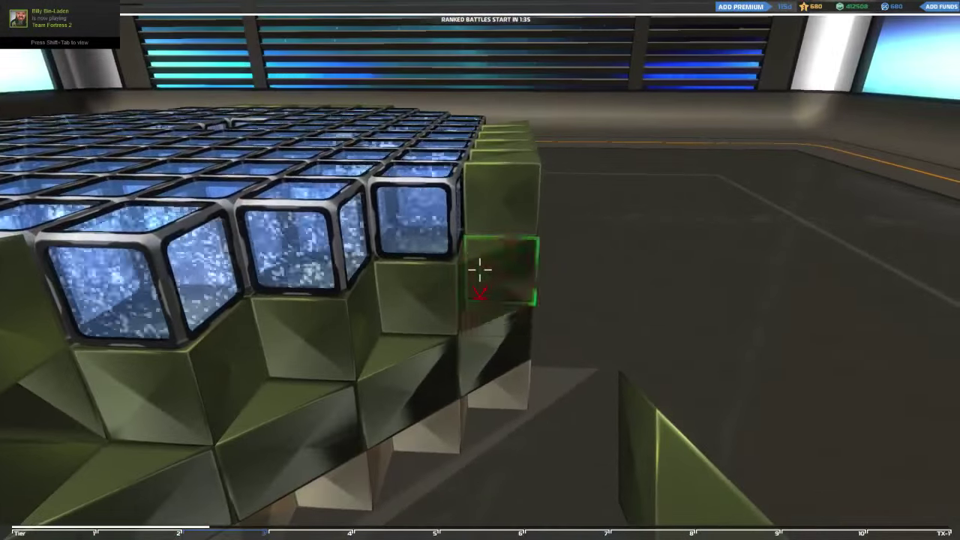
{"action": "left_click", "coordinate": [480, 270]}
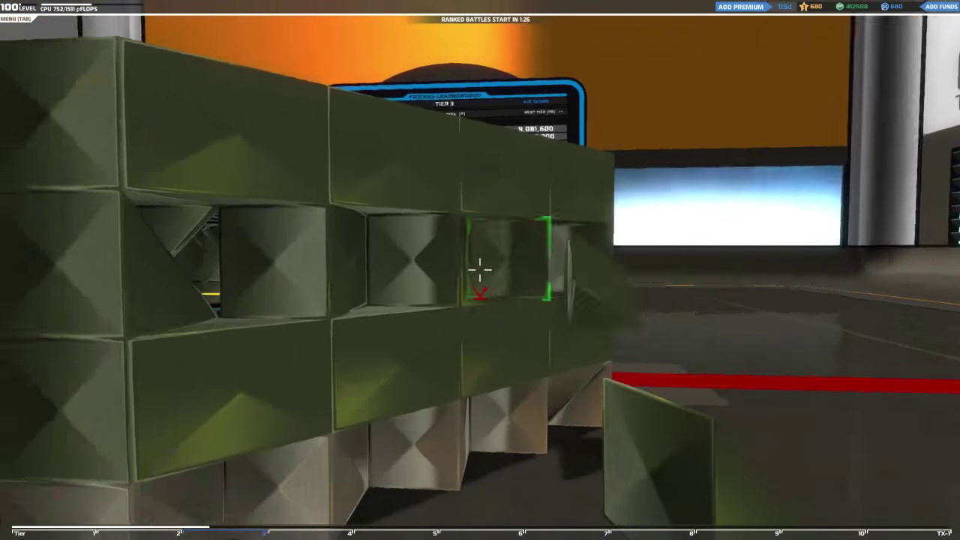
{"action": "left_click", "coordinate": [480, 270]}
{"action": "left_click", "coordinate": [480, 270]}
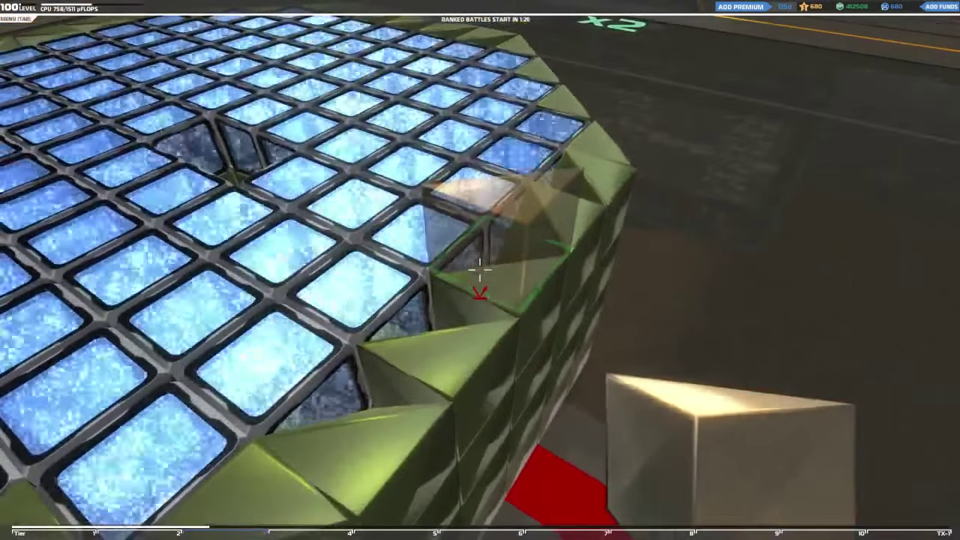
Choose the tan armour cube and lay a run of tan cubes along the rim
{"action": "key", "text": "q"}
{"action": "scroll", "coordinate": [496, 396], "scroll_direction": "down", "scroll_amount": 1}
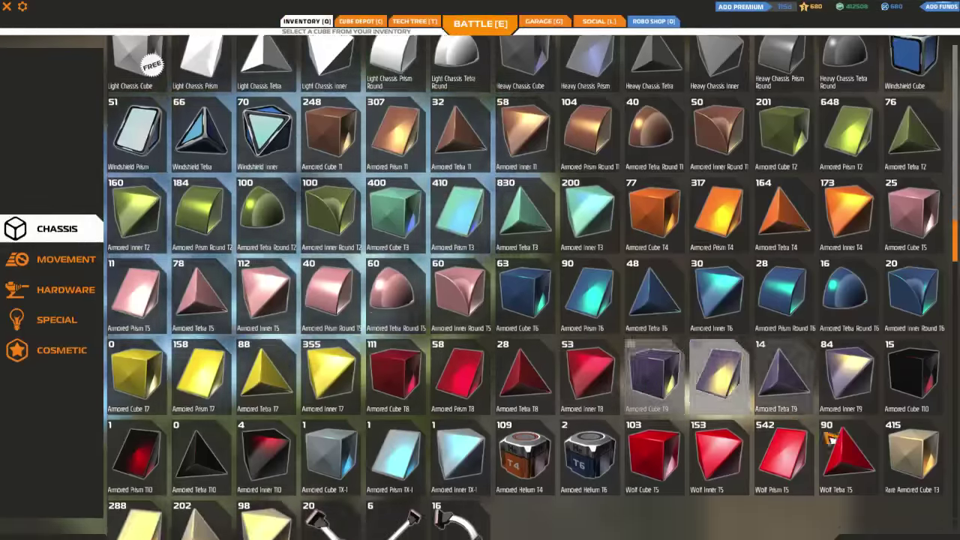
{"action": "left_click", "coordinate": [460, 420]}
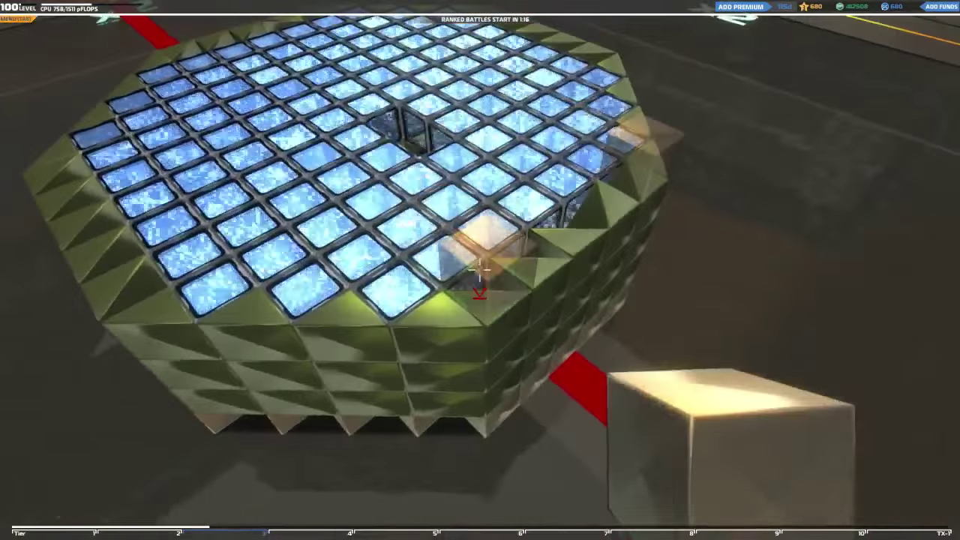
{"action": "left_click", "coordinate": [480, 270]}
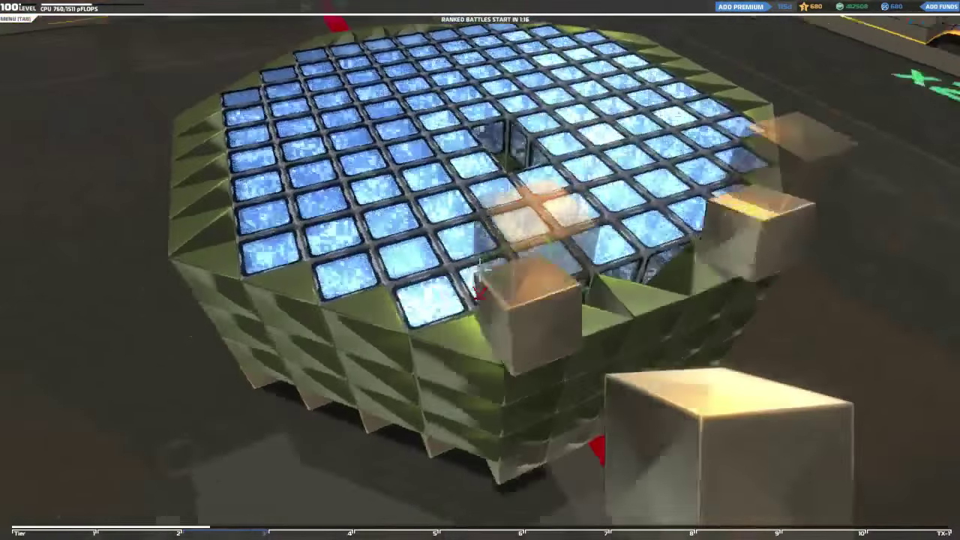
{"action": "left_click", "coordinate": [480, 270]}
{"action": "left_click", "coordinate": [480, 270]}
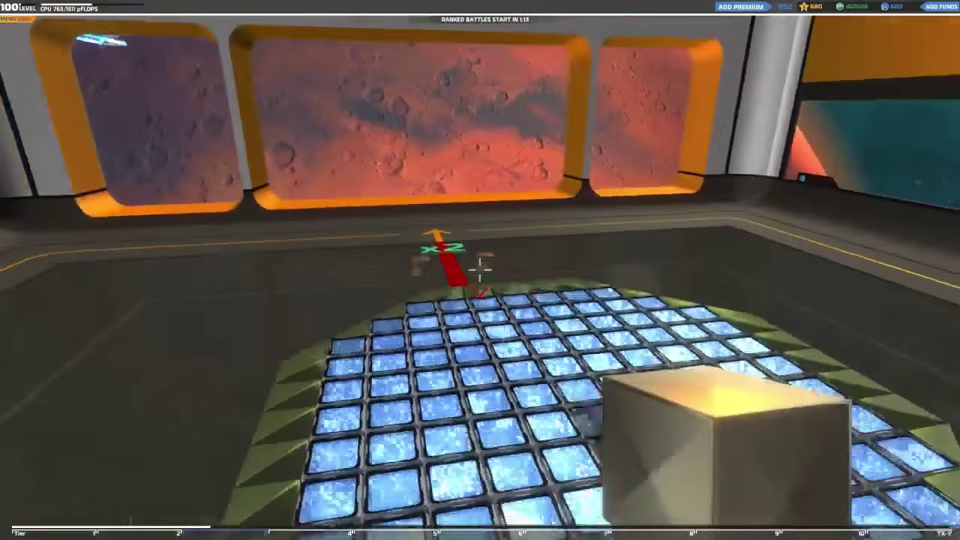
{"action": "left_click", "coordinate": [480, 270]}
{"action": "left_click", "coordinate": [480, 270]}
{"action": "left_click", "coordinate": [480, 270]}
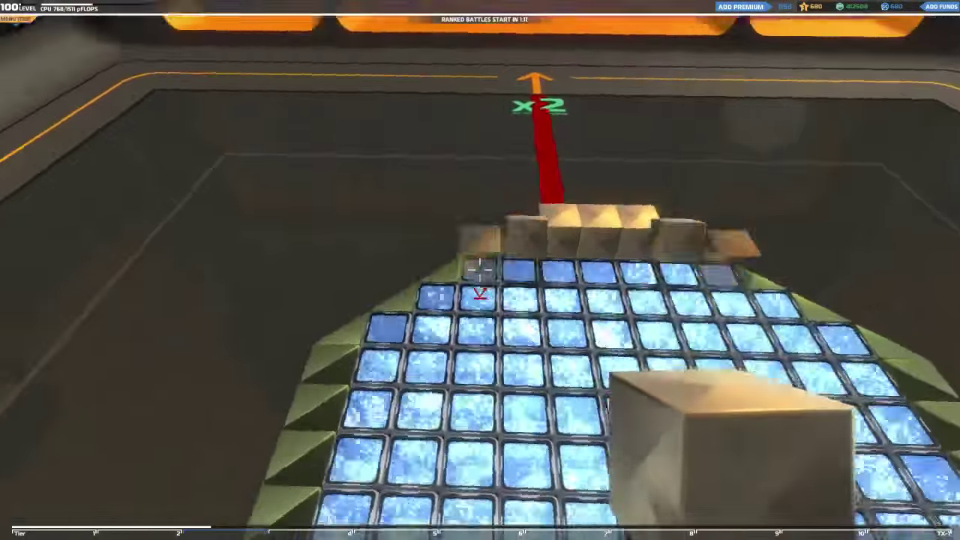
{"action": "left_click", "coordinate": [480, 270]}
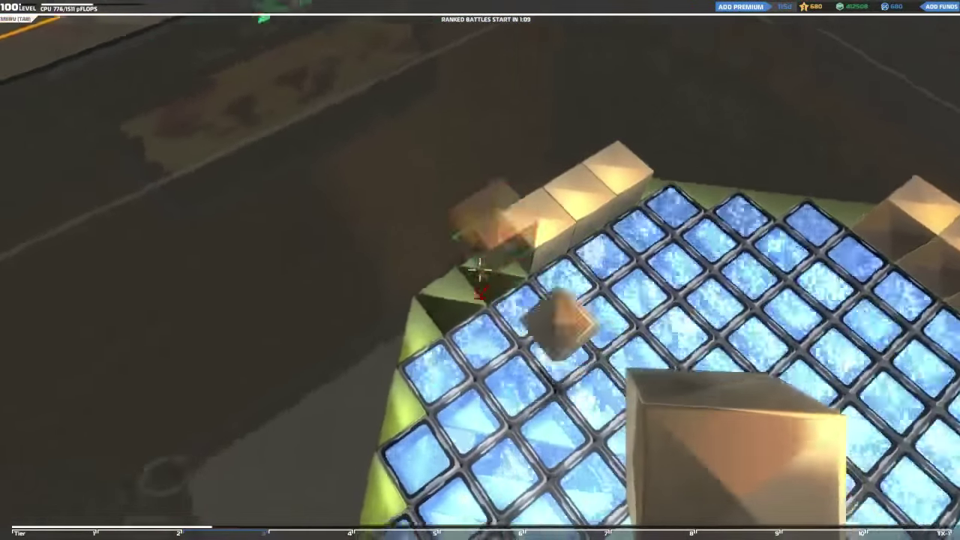
Reselect the tan armored cube and continue the rim around the drum, closing every gap
{"action": "key", "text": "q"}
{"action": "scroll", "coordinate": [675, 366], "scroll_direction": "down", "scroll_amount": 2}
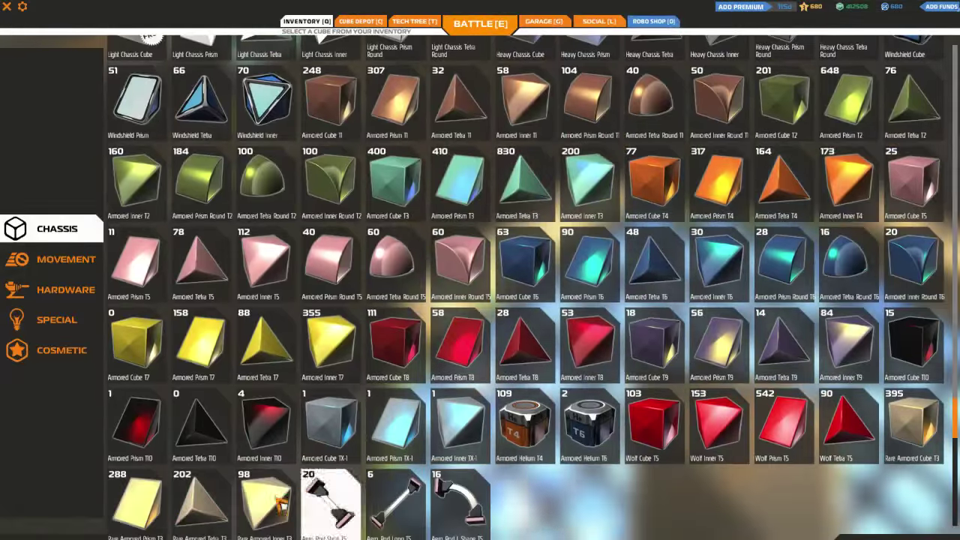
{"action": "left_click", "coordinate": [656, 368]}
{"action": "left_click", "coordinate": [480, 270]}
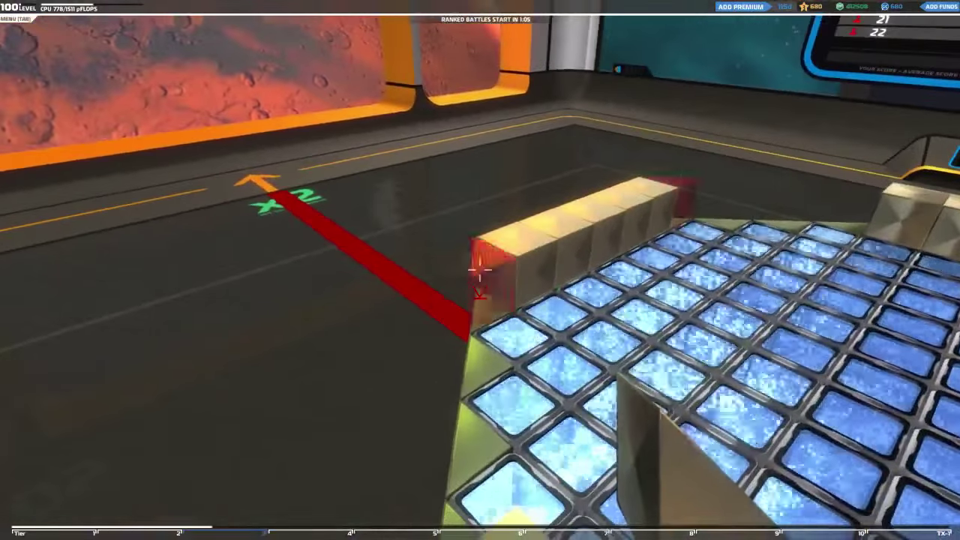
{"action": "left_click", "coordinate": [480, 270]}
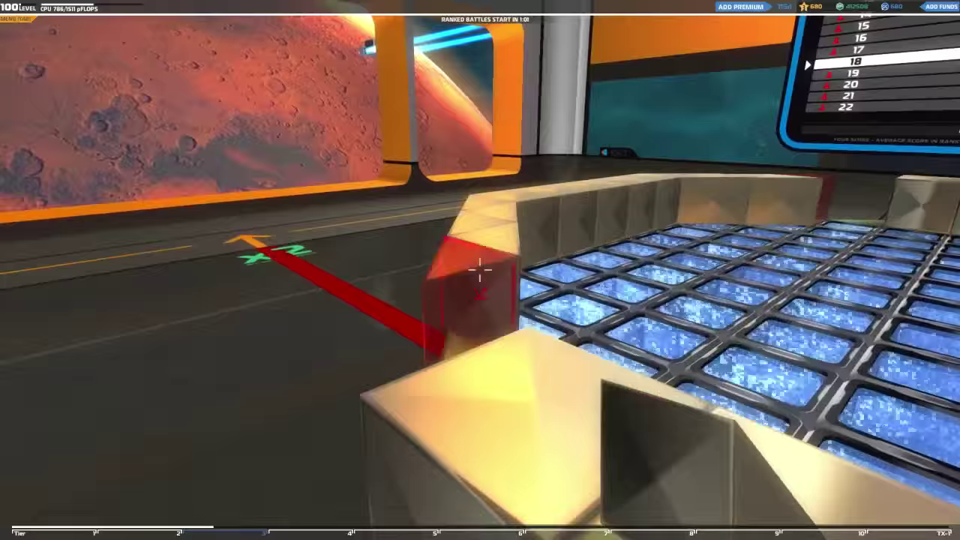
{"action": "left_click", "coordinate": [480, 270]}
{"action": "left_click", "coordinate": [480, 270]}
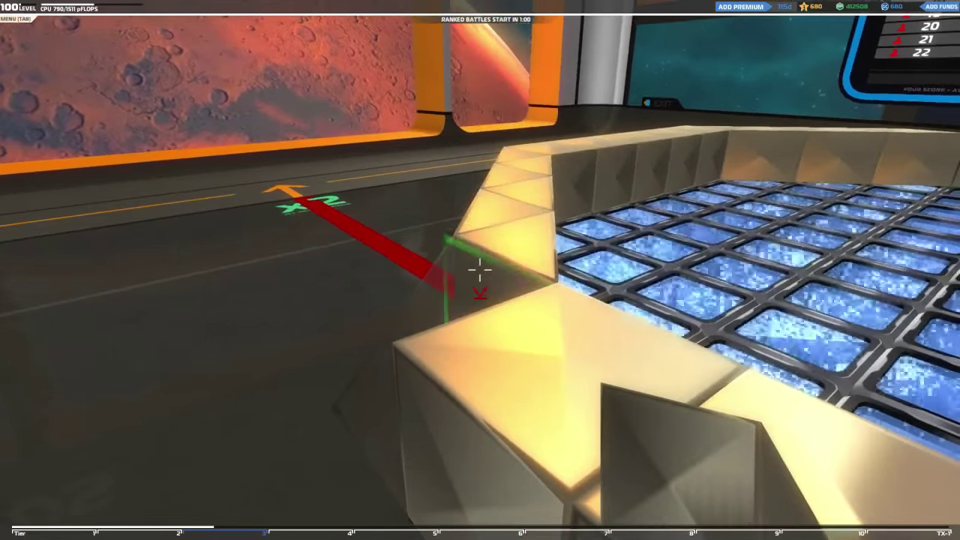
{"action": "left_click", "coordinate": [480, 270]}
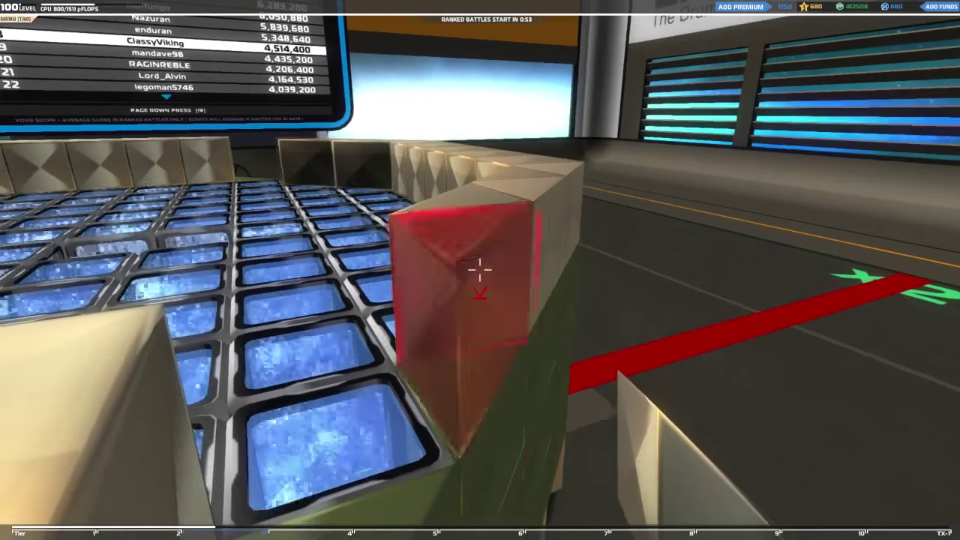
{"action": "left_click", "coordinate": [480, 270]}
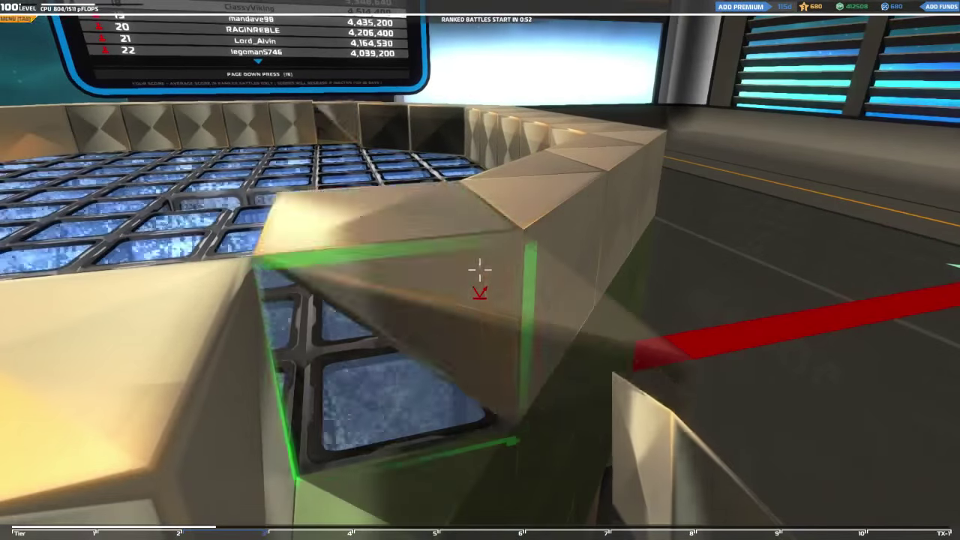
{"action": "left_click", "coordinate": [480, 270]}
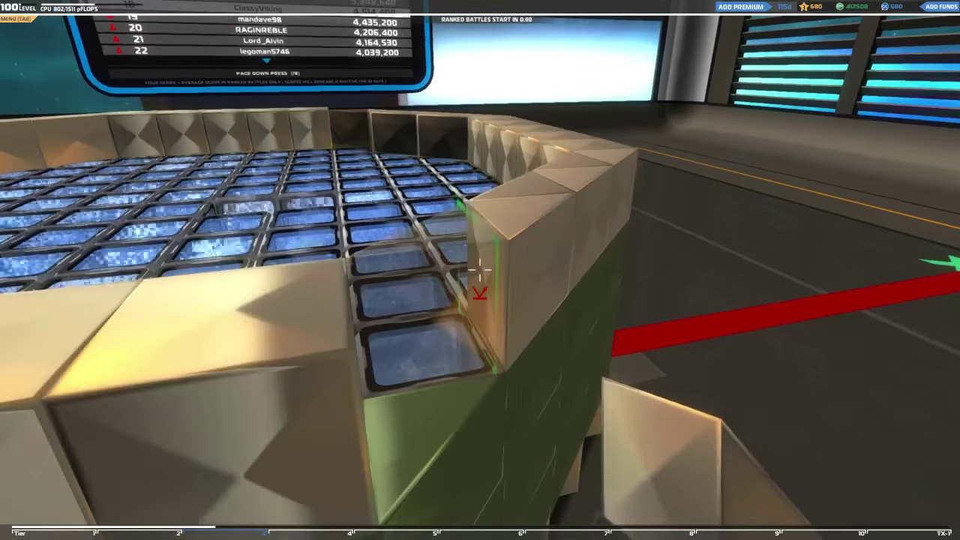
{"action": "left_click", "coordinate": [480, 270]}
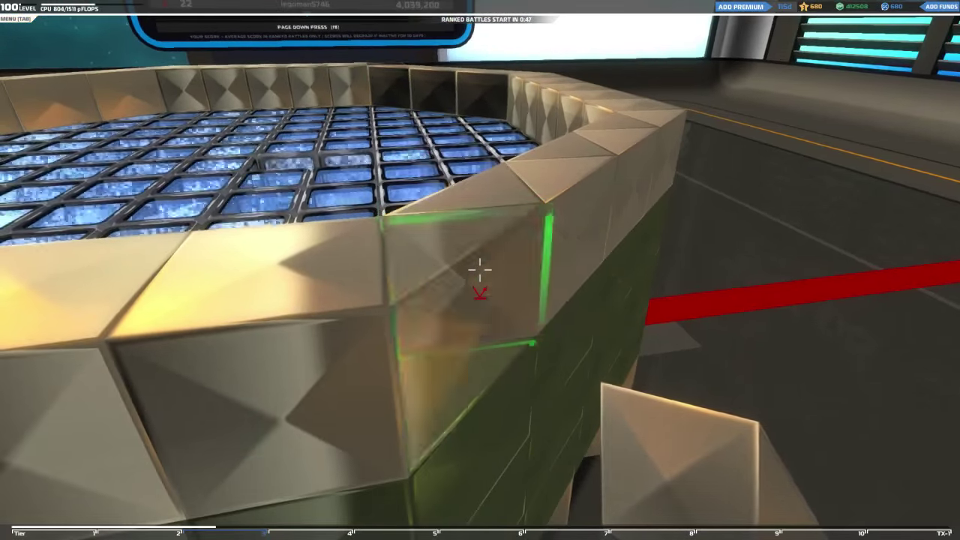
{"action": "key", "text": "space"}
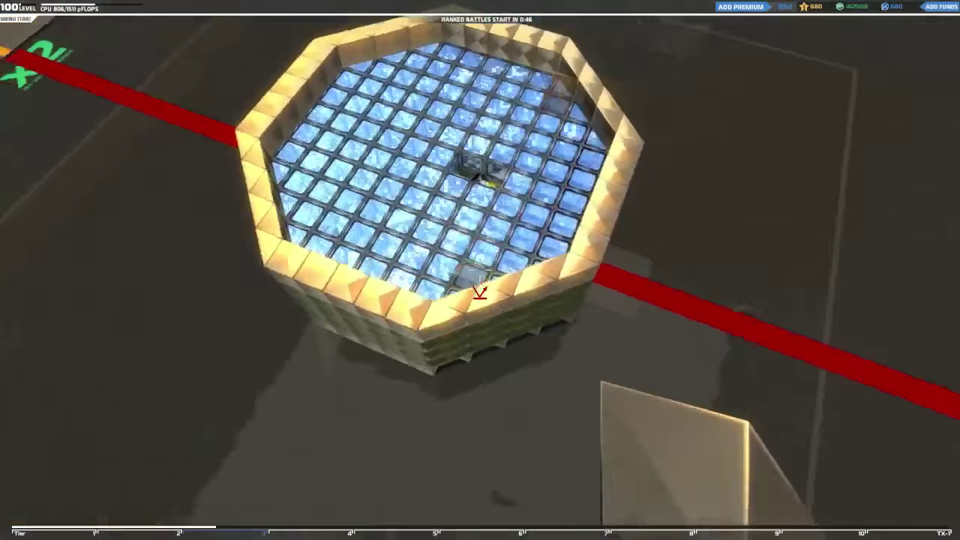
Fly around the drum, inspecting its lower wall and underside from several angles
{"action": "key", "text": "w"}
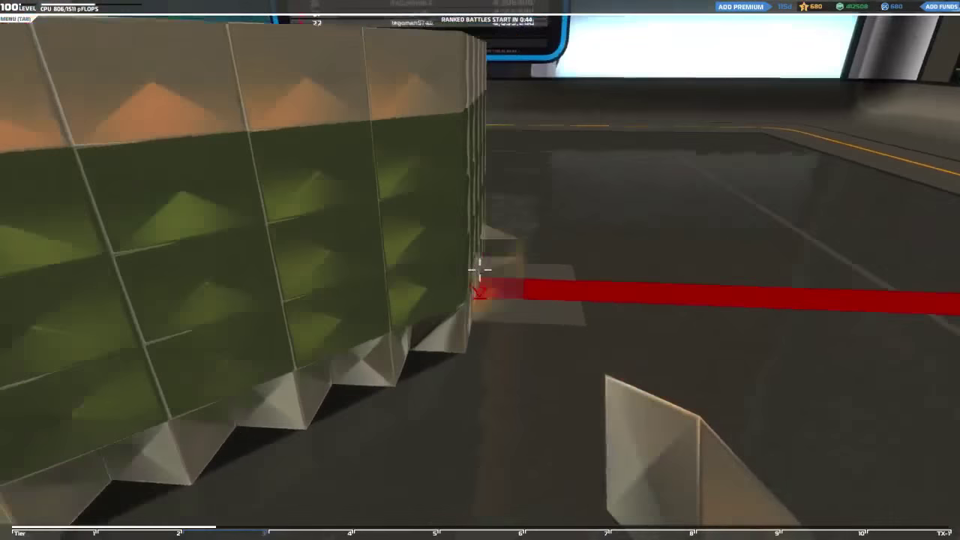
{"action": "key", "text": "a"}
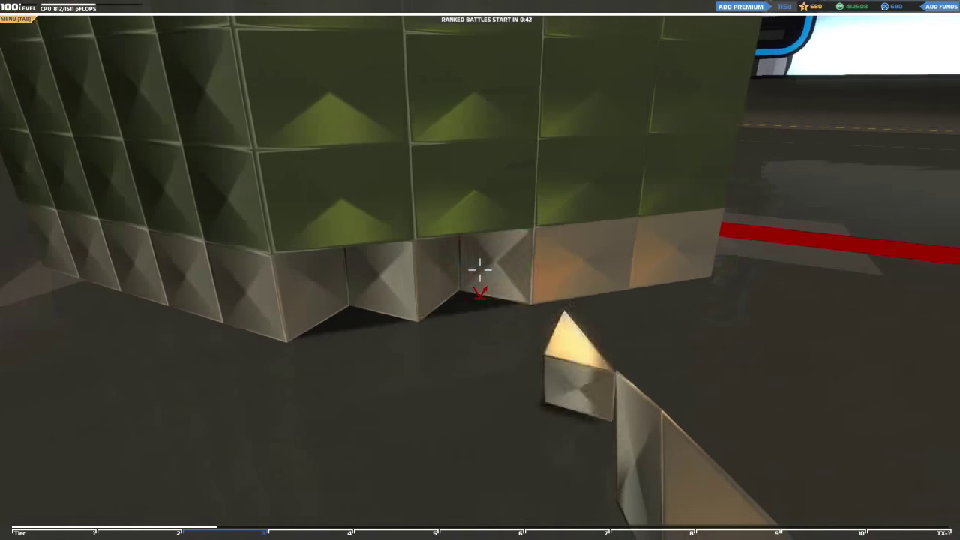
{"action": "key", "text": "d"}
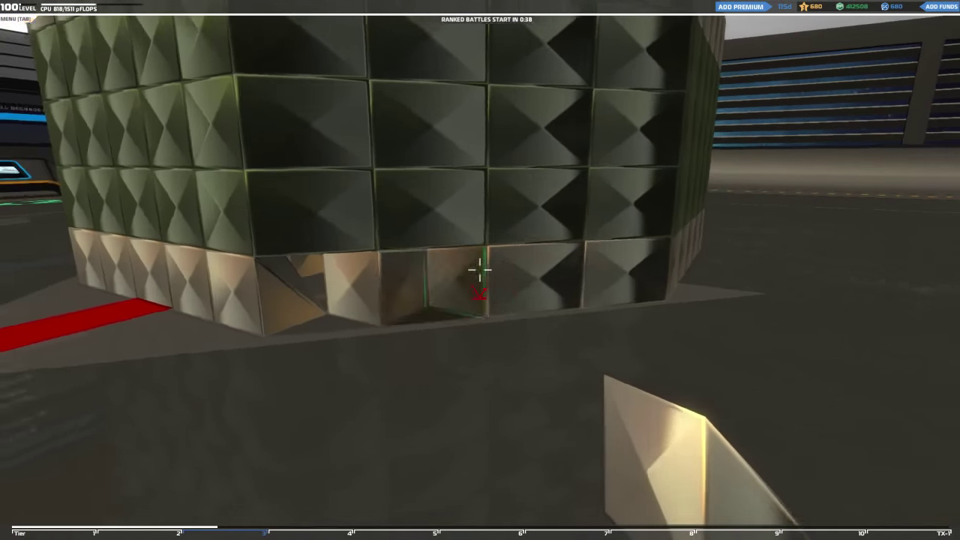
{"action": "key", "text": "s"}
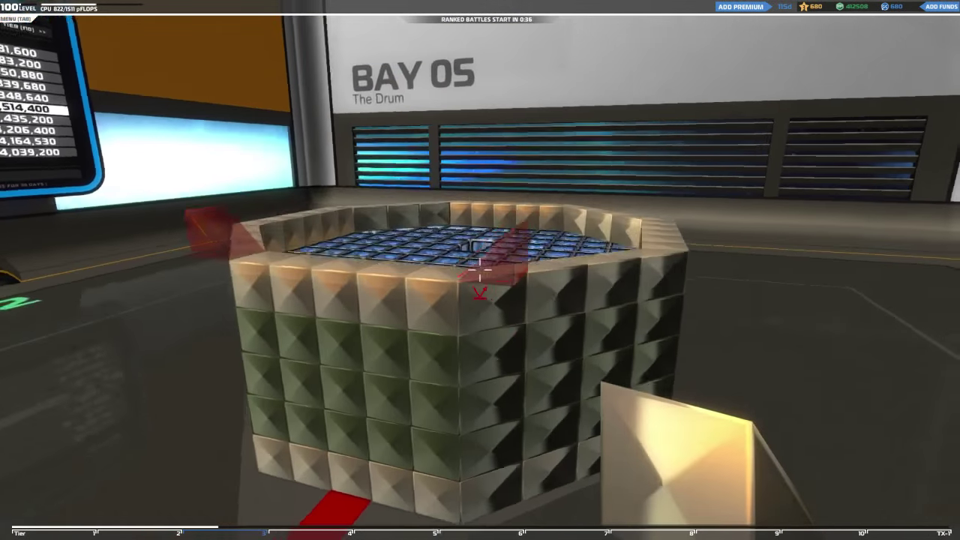
{"action": "key", "text": "d"}
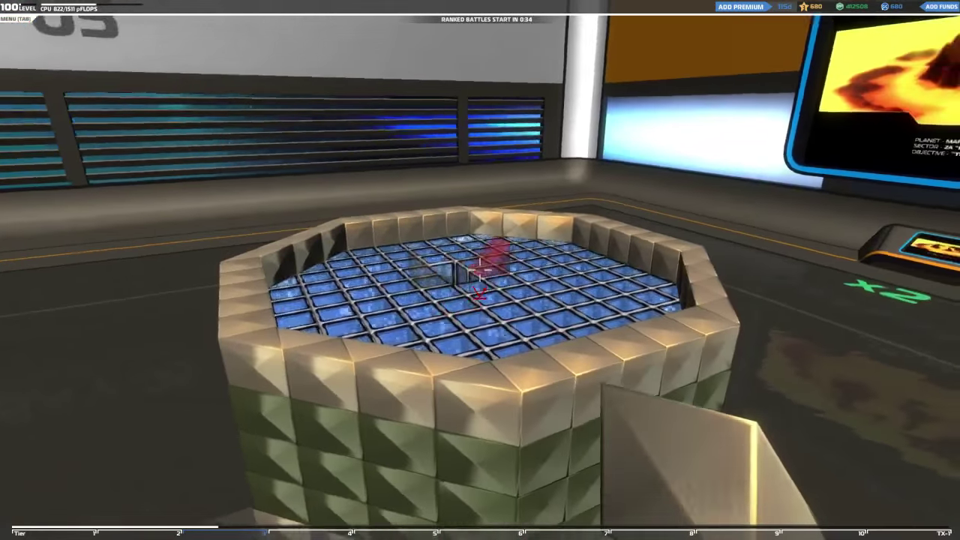
{"action": "key", "text": "s"}
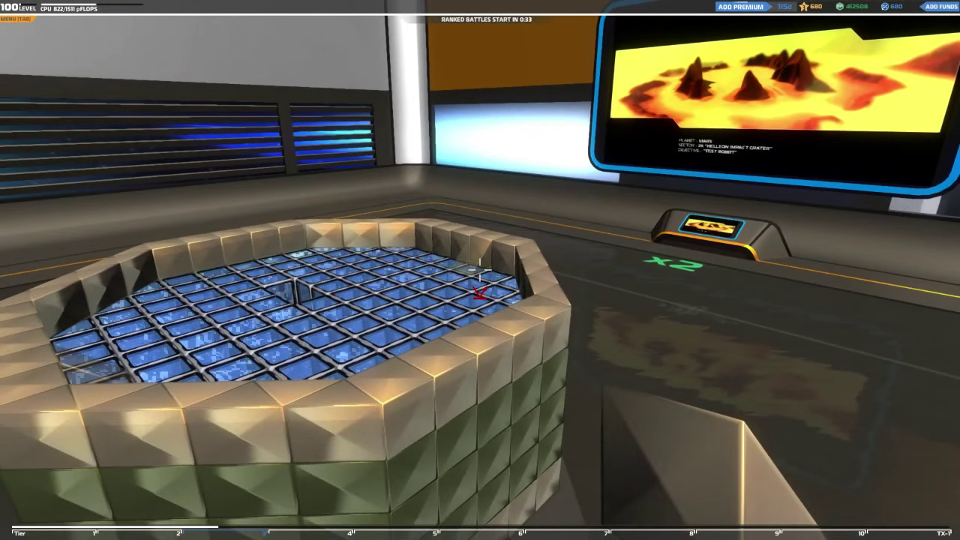
{"action": "key", "text": "space"}
{"action": "key", "text": "s"}
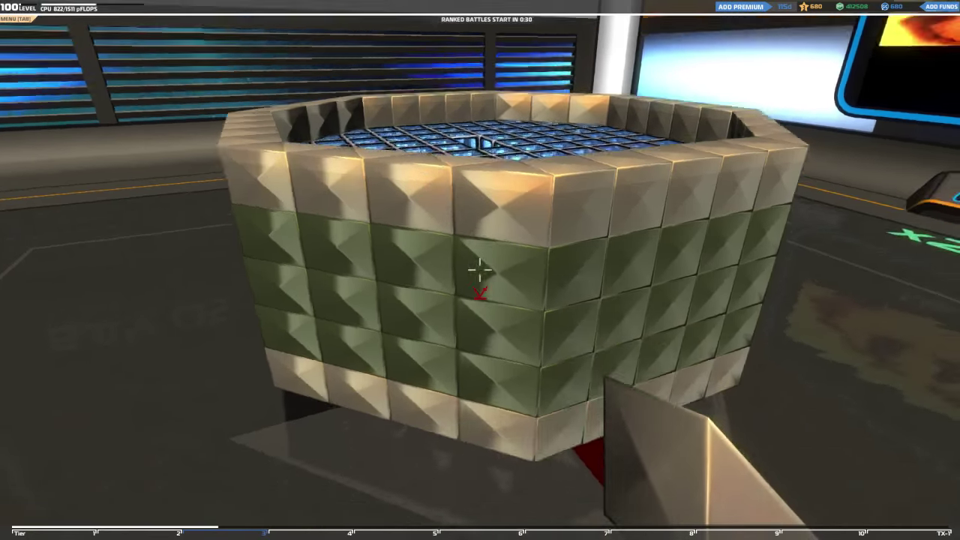
{"action": "key", "text": "w"}
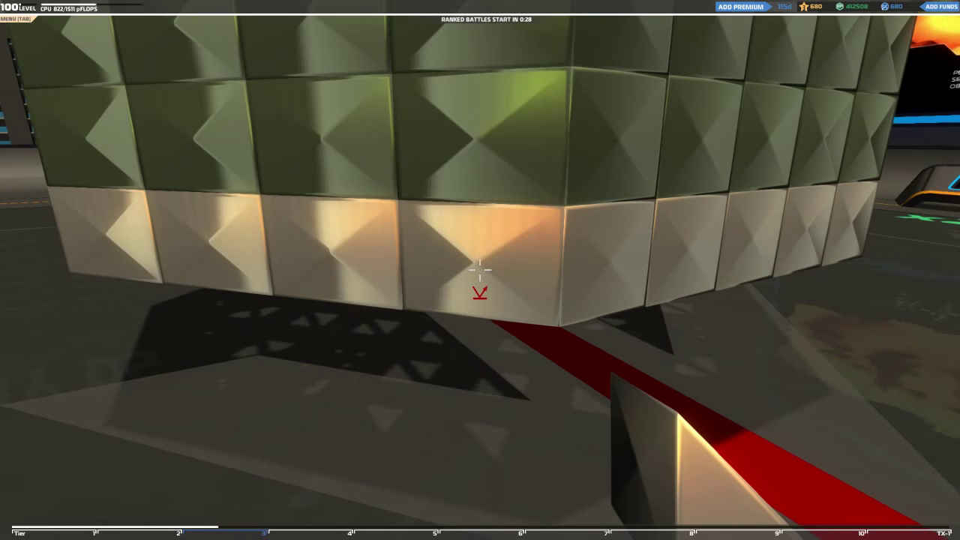
{"action": "key", "text": "w"}
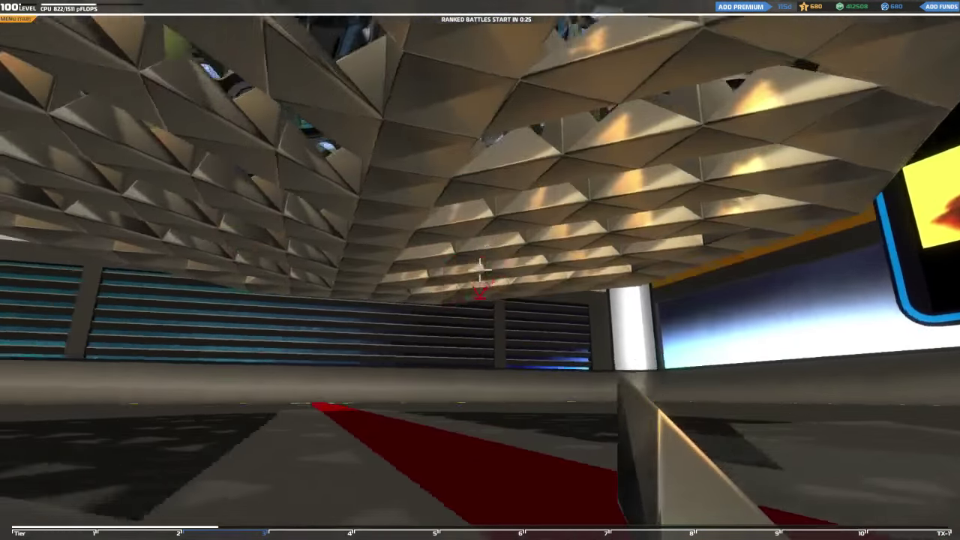
{"action": "left_click_drag", "start_coordinate": [480, 270], "coordinate": [480, 270]}
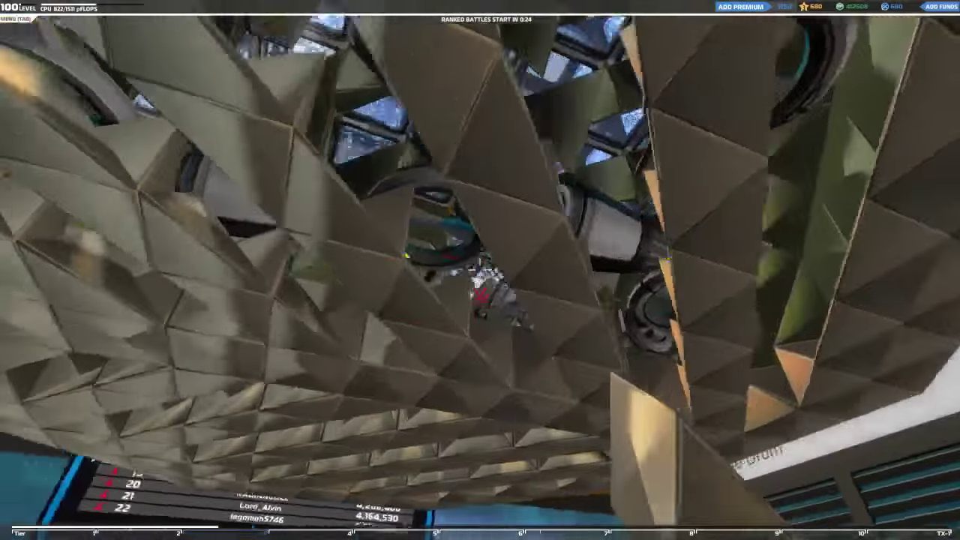
{"action": "key", "text": "w"}
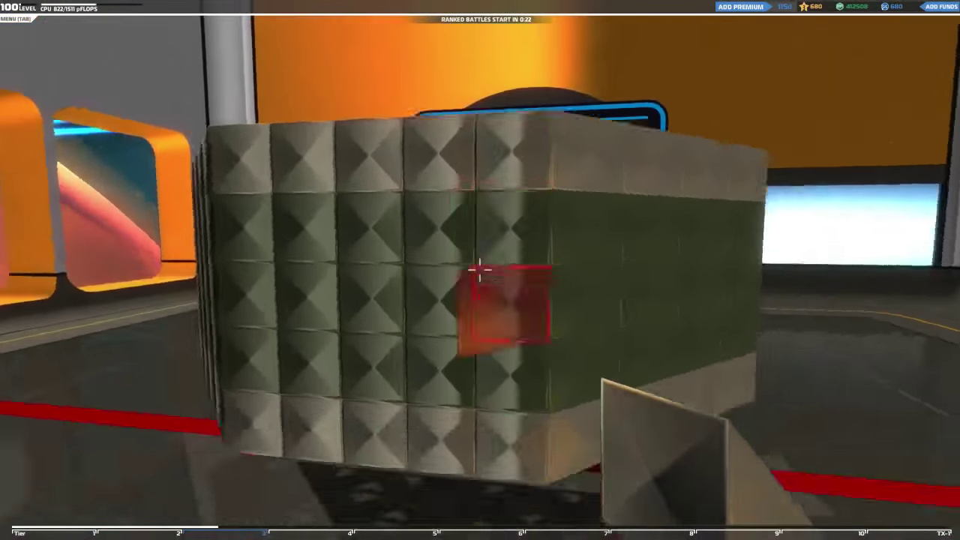
{"action": "key", "text": "w"}
Pick the Top Mount SMG from Hardware and mount turrets on the drum's rim
{"action": "key", "text": "q"}
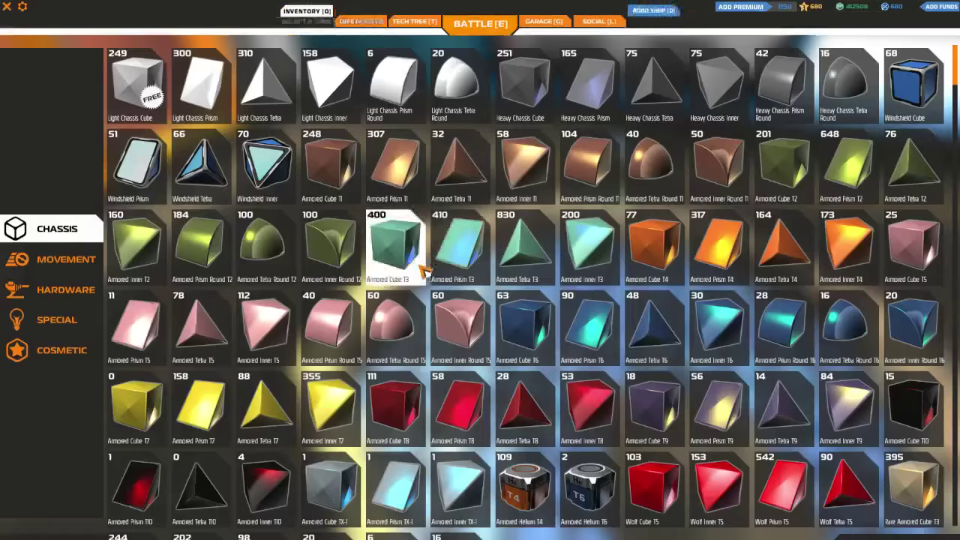
{"action": "left_click", "coordinate": [46, 293]}
{"action": "scroll", "coordinate": [393, 235], "scroll_direction": "down", "scroll_amount": 2}
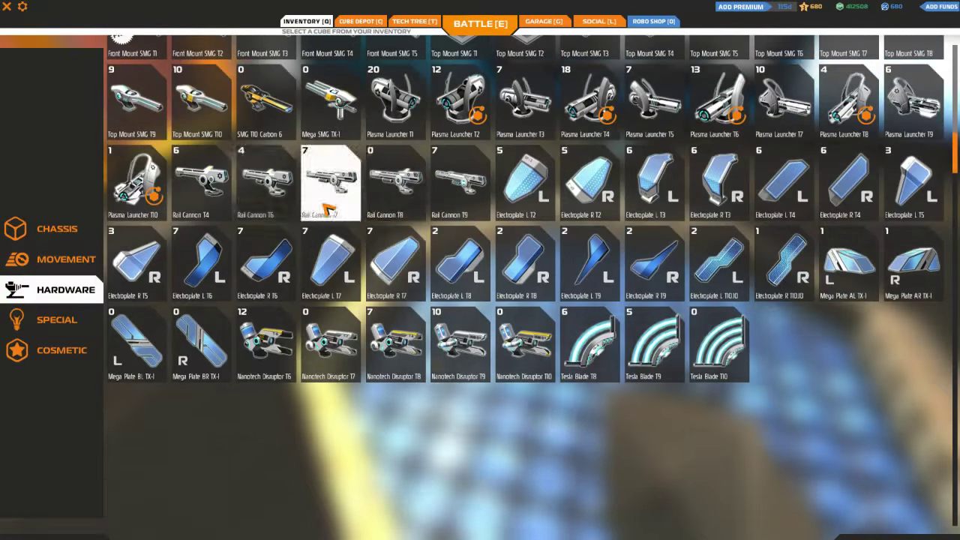
{"action": "scroll", "coordinate": [328, 208], "scroll_direction": "up", "scroll_amount": 2}
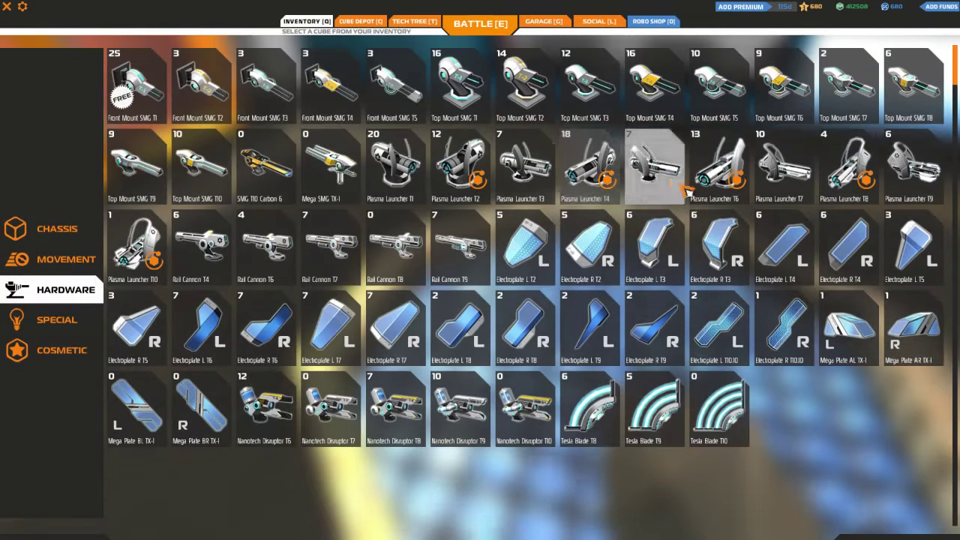
{"action": "left_click", "coordinate": [593, 88]}
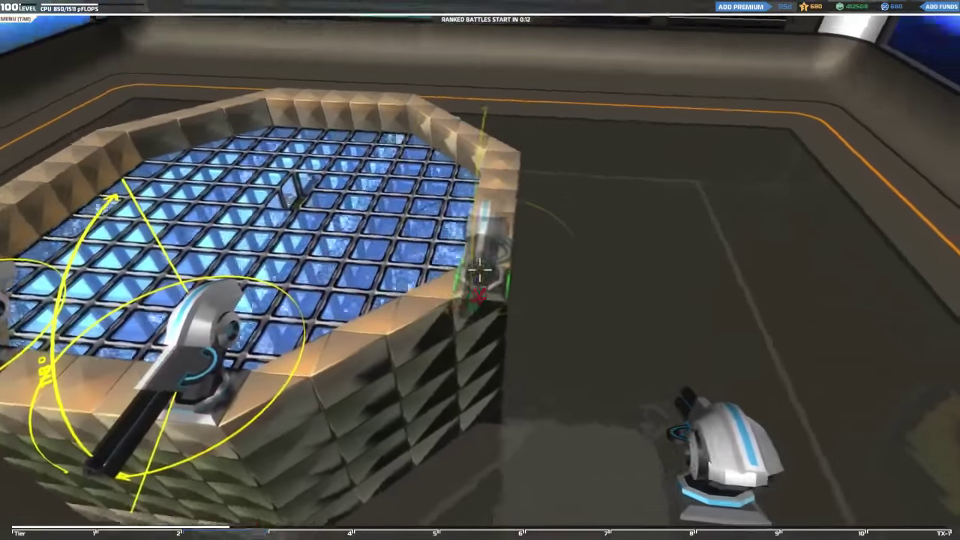
{"action": "left_click", "coordinate": [480, 270]}
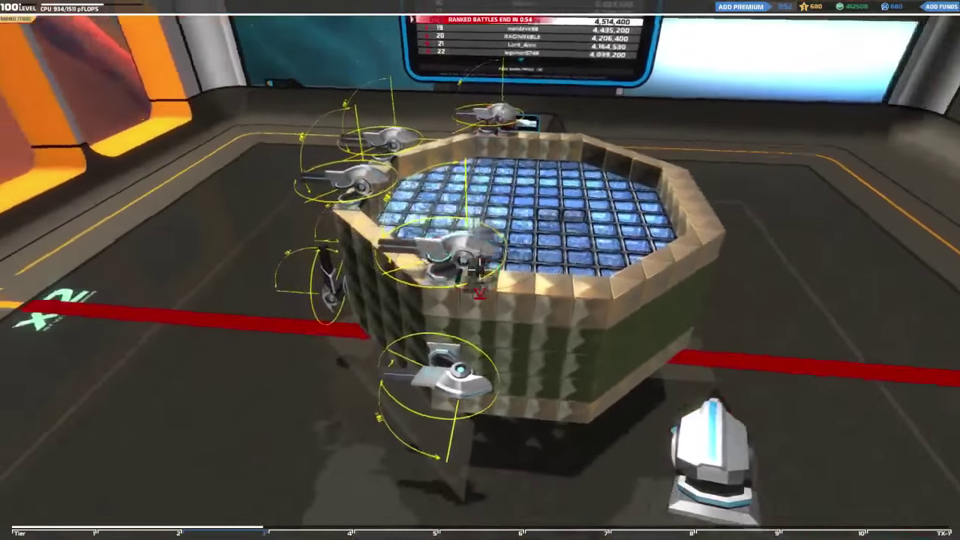
Test the drum robot in a Mars practice match, righting it once, then pause to exit
{"action": "key", "text": "e"}
{"action": "left_click", "coordinate": [337, 368]}
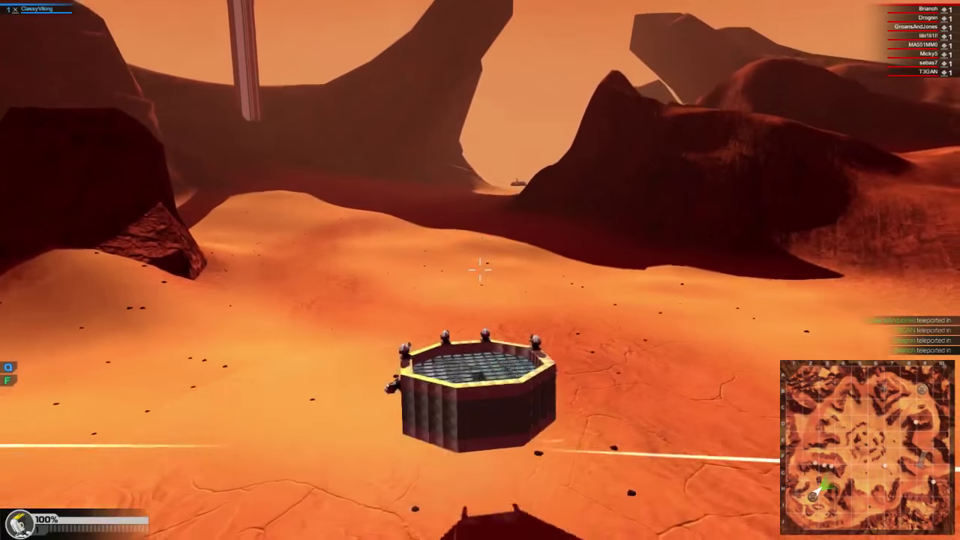
{"action": "left_click_drag", "start_coordinate": [480, 270], "coordinate": [480, 270]}
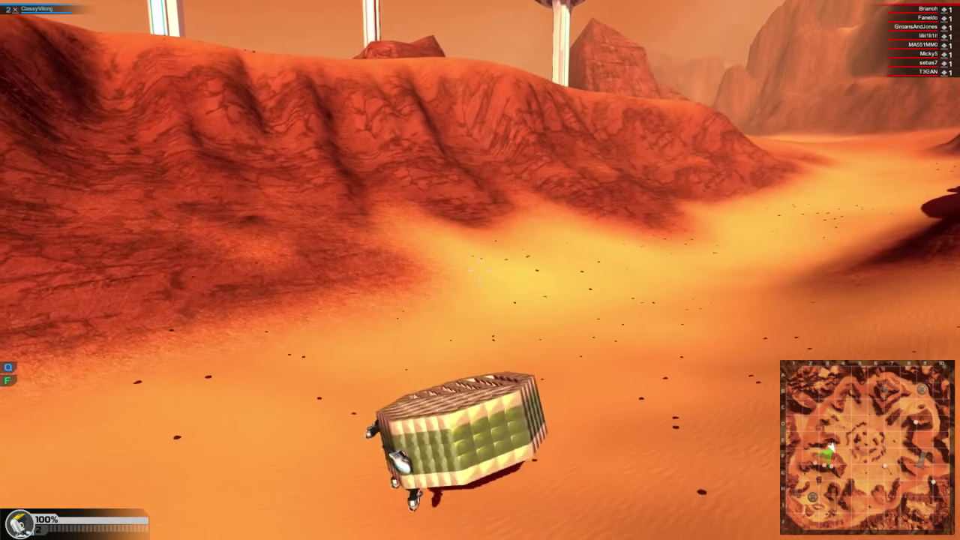
{"action": "key", "text": "f"}
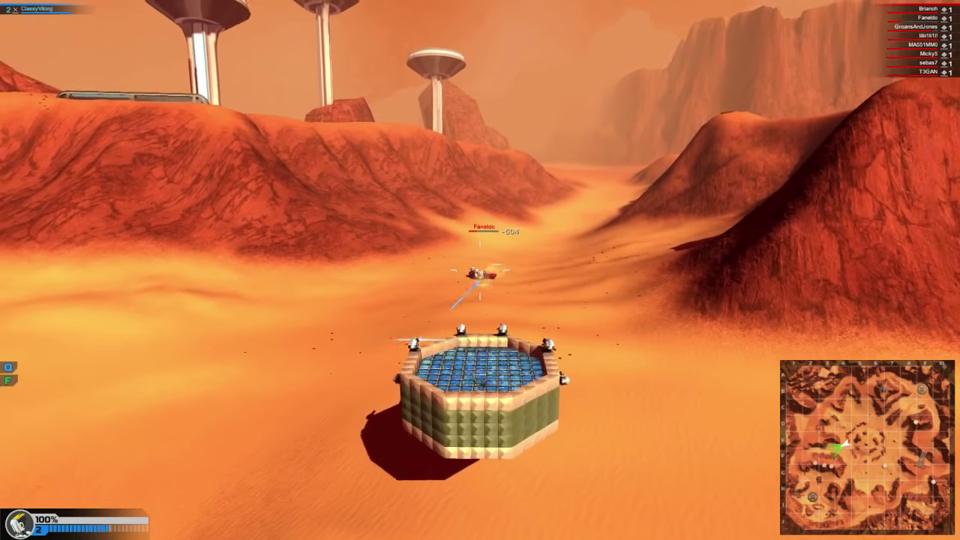
{"action": "key", "text": "Escape"}
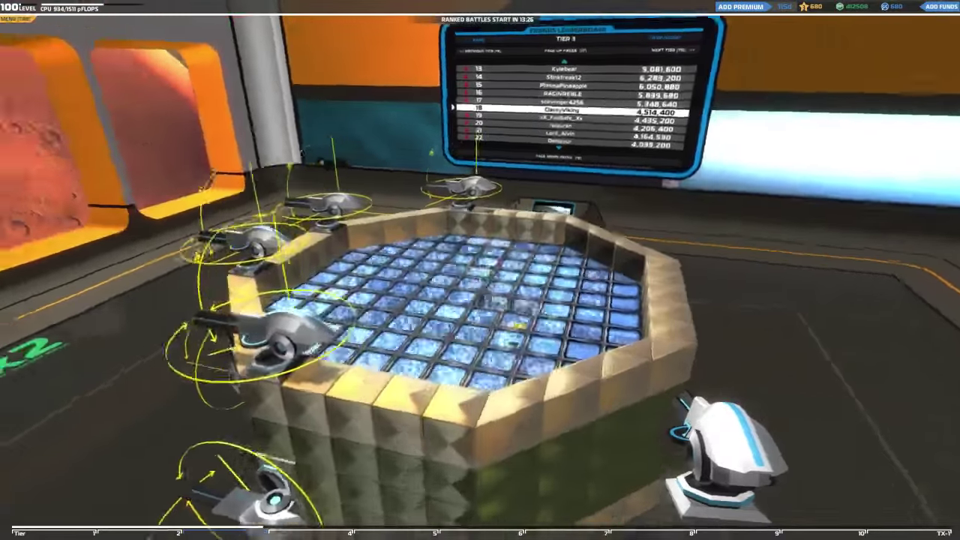
Build the drumstick's rounded head from armored and rounded armored blocks on the glass floor
{"action": "key", "text": "q"}
{"action": "left_click", "coordinate": [334, 184]}
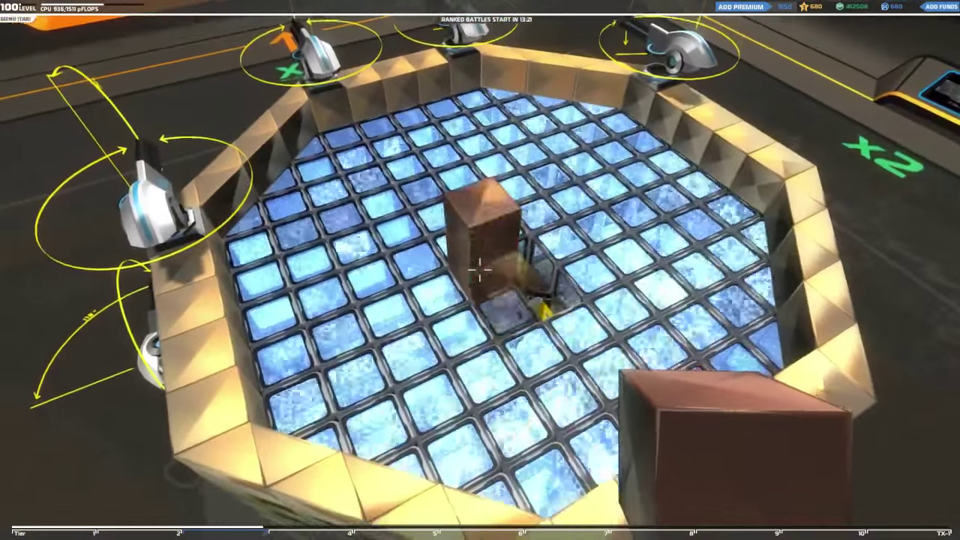
{"action": "left_click", "coordinate": [480, 270]}
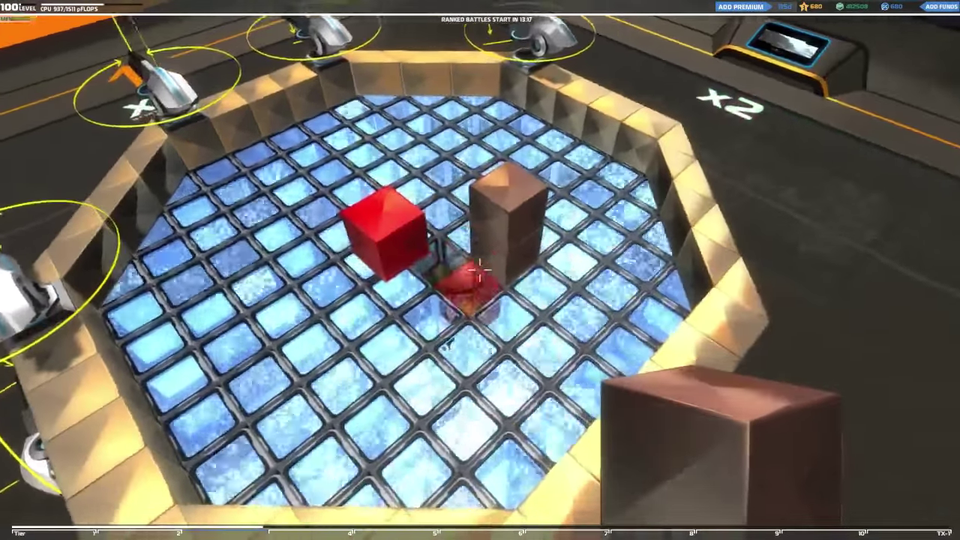
{"action": "left_click", "coordinate": [480, 270]}
{"action": "key", "text": "q"}
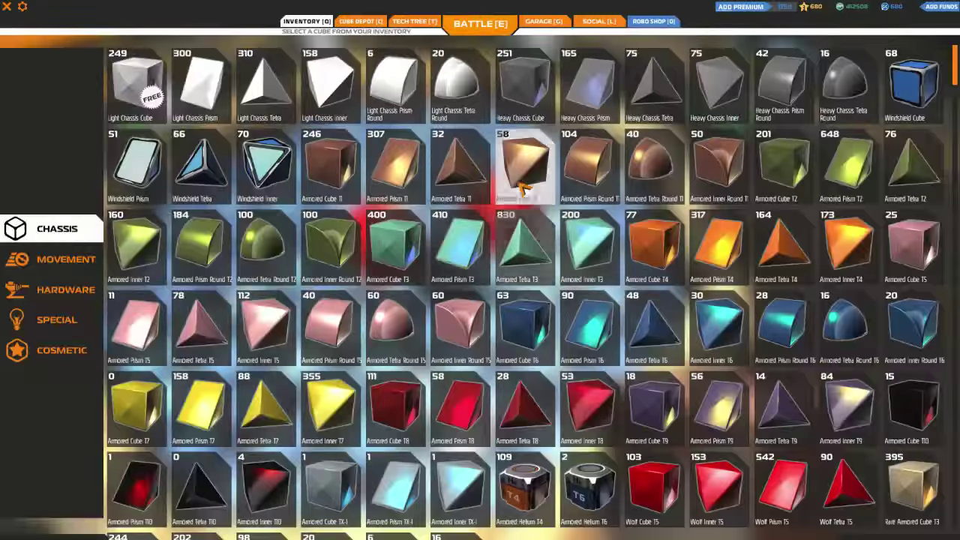
{"action": "left_click", "coordinate": [597, 171]}
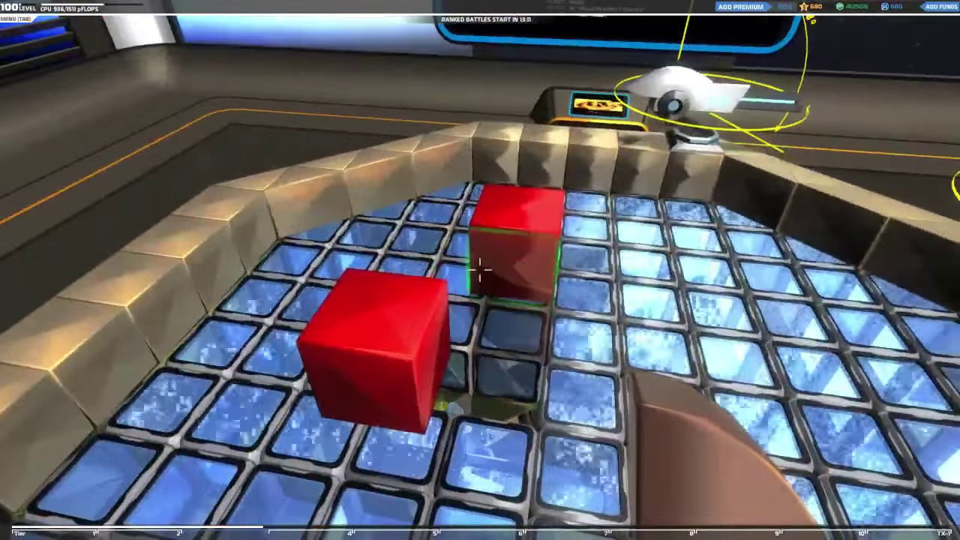
{"action": "left_click", "coordinate": [480, 270]}
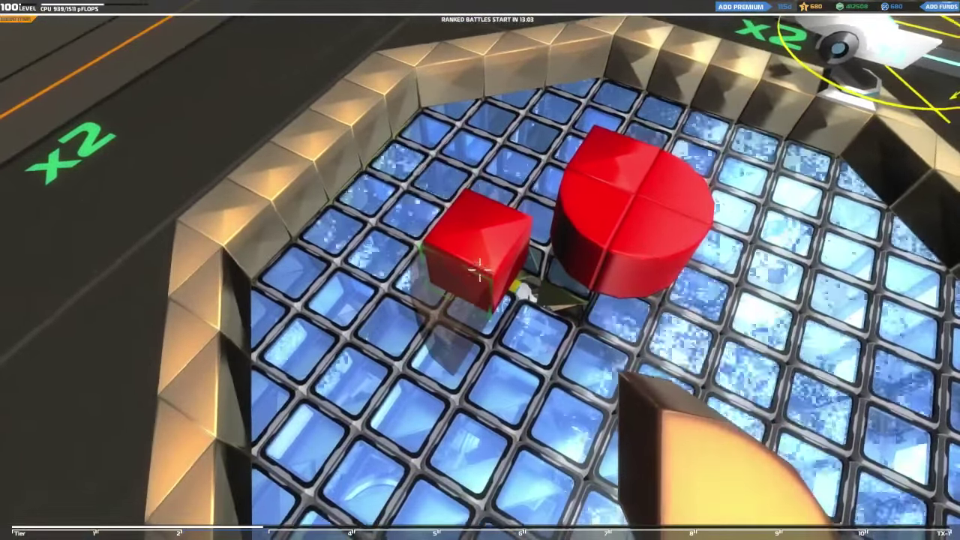
{"action": "left_click", "coordinate": [478, 271]}
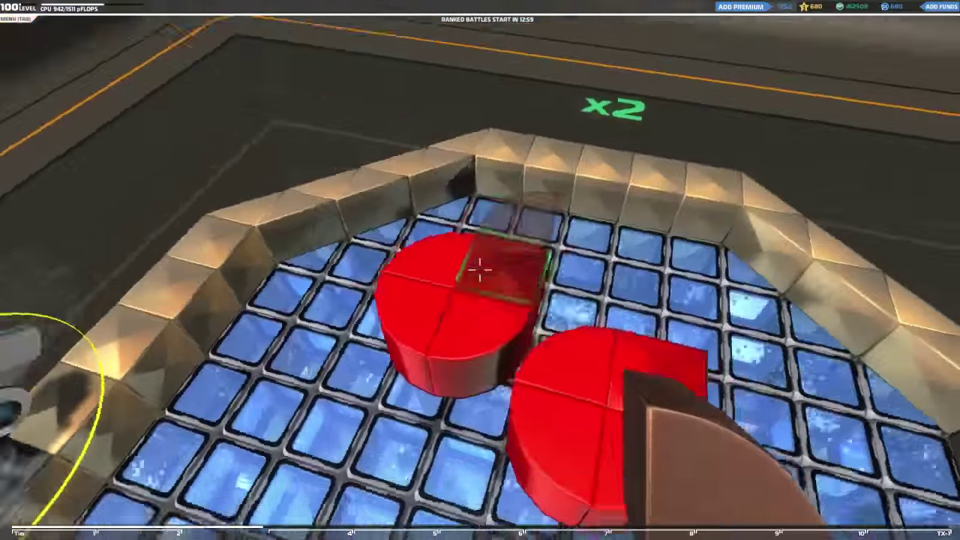
Extend an Armored Prism T1 stick from the head out over the rim
{"action": "key", "text": "Tab"}
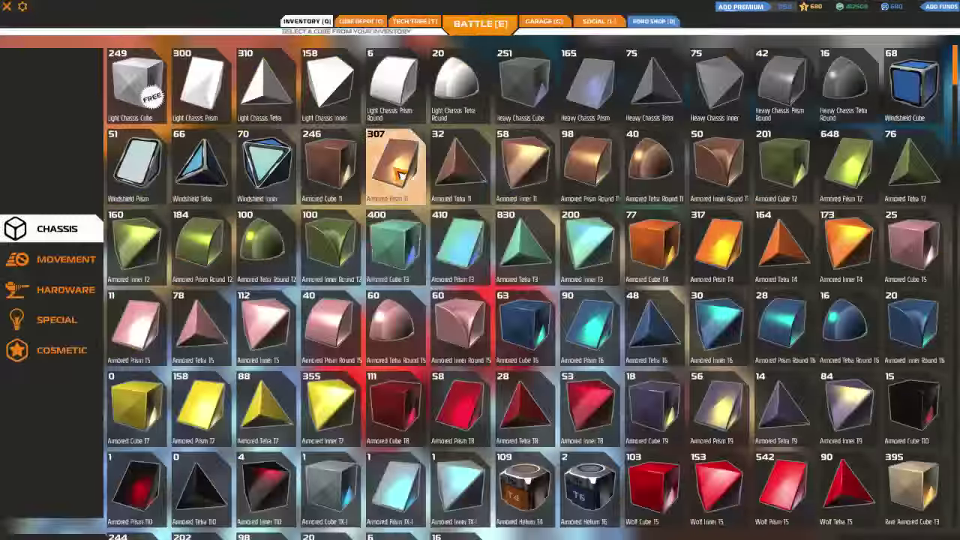
{"action": "left_click", "coordinate": [403, 171]}
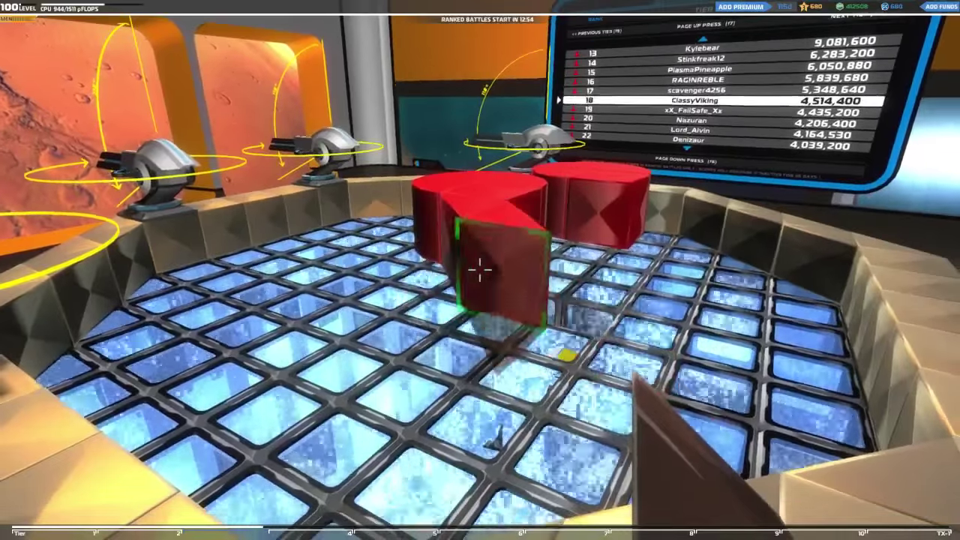
{"action": "left_click", "coordinate": [480, 270]}
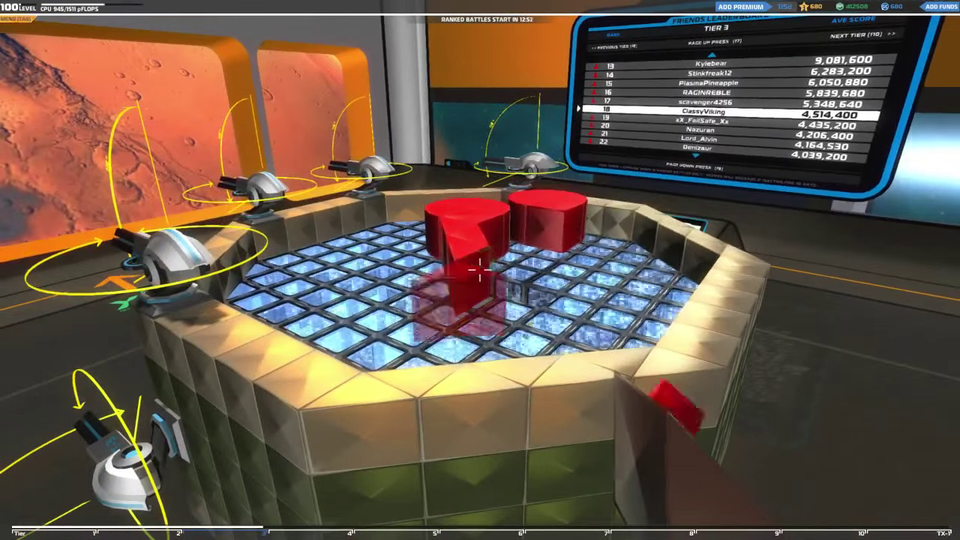
{"action": "left_click", "coordinate": [480, 270]}
{"action": "left_click", "coordinate": [480, 270]}
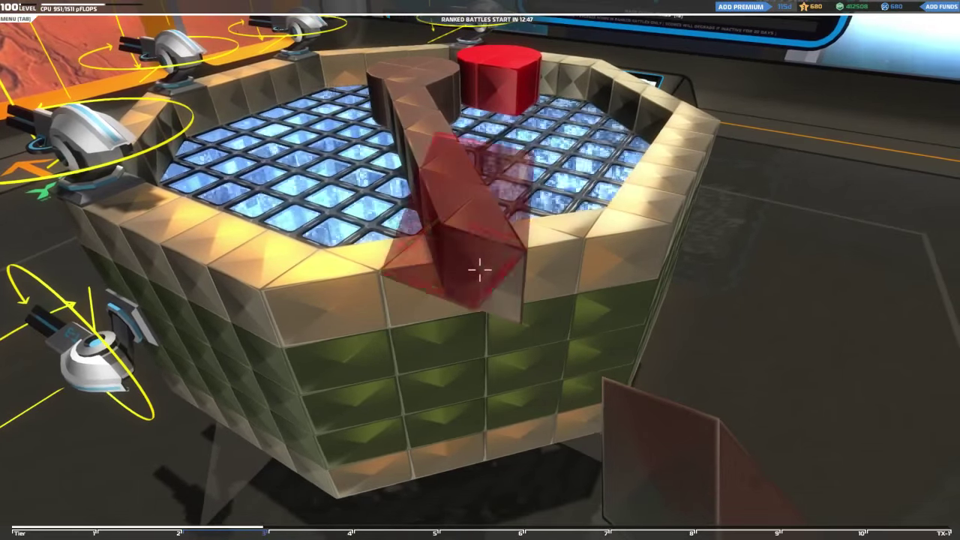
{"action": "left_click", "coordinate": [480, 270]}
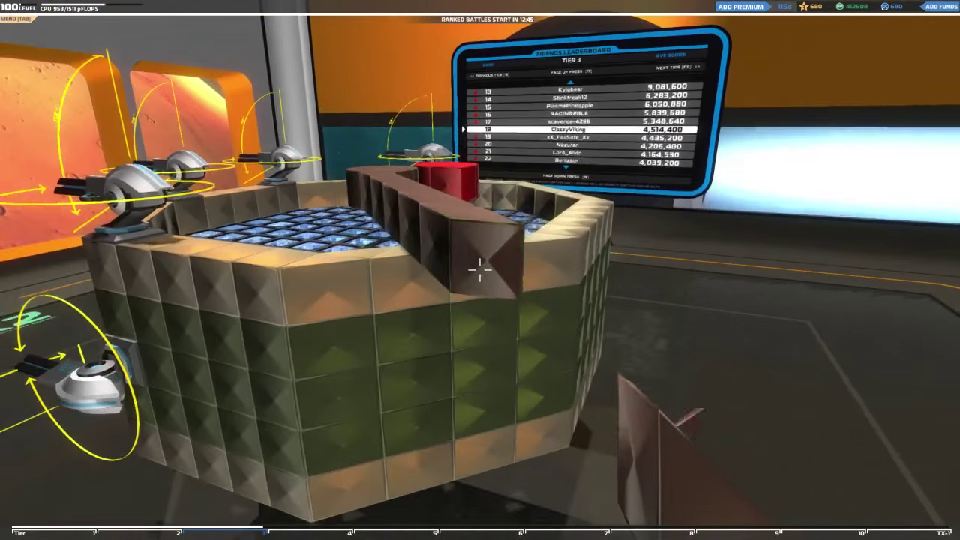
Delete the extra blocks at the drumstick ends, then view the robot from above
{"action": "right_click", "coordinate": [480, 270]}
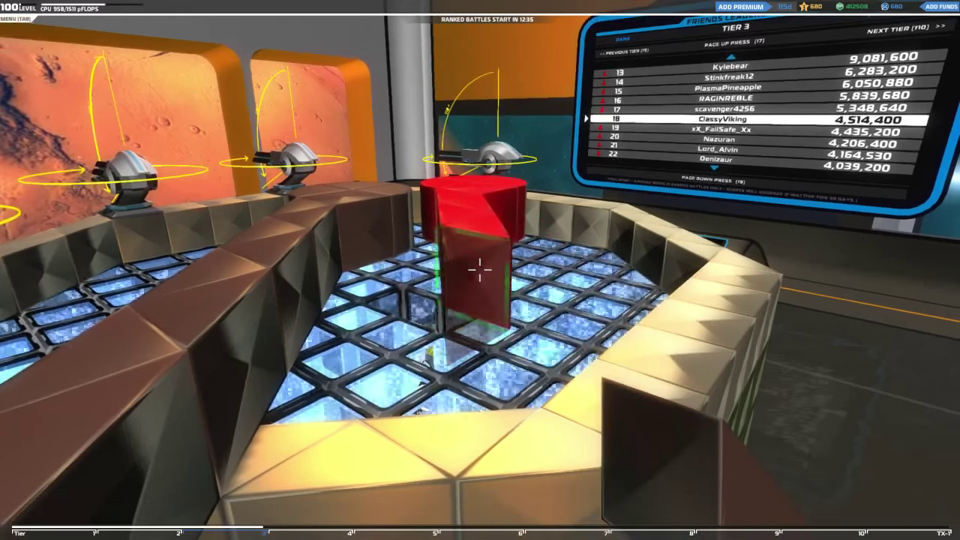
{"action": "right_click", "coordinate": [480, 270]}
{"action": "right_click", "coordinate": [480, 270]}
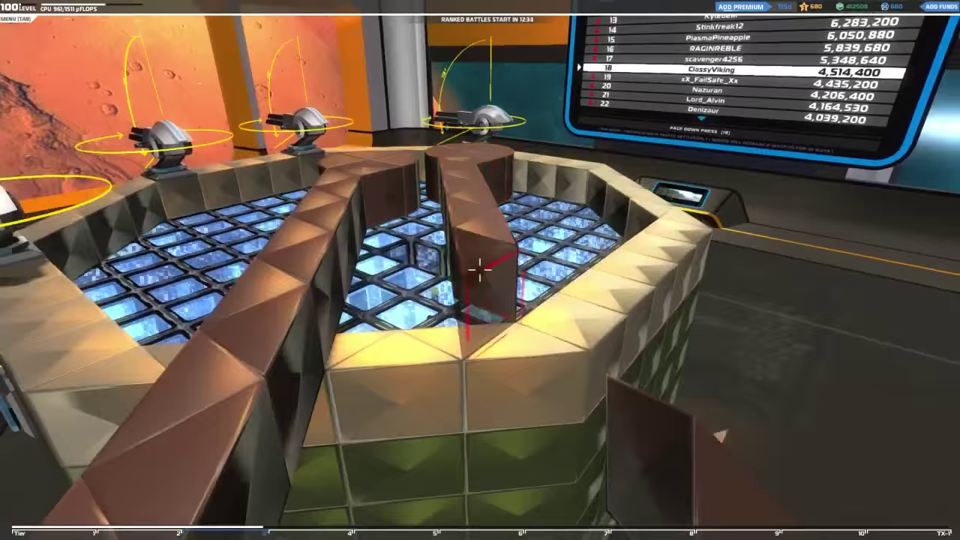
{"action": "key", "text": "s"}
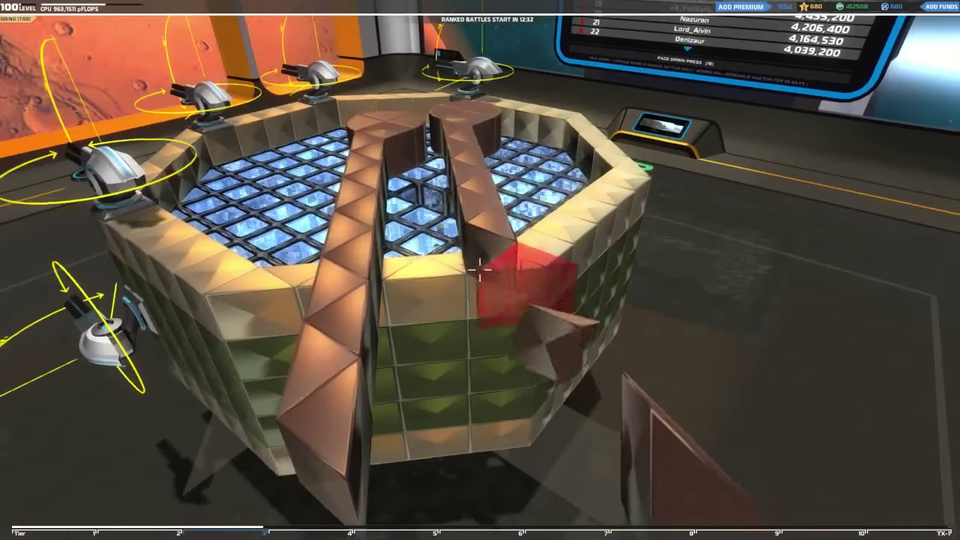
{"action": "right_click", "coordinate": [480, 270]}
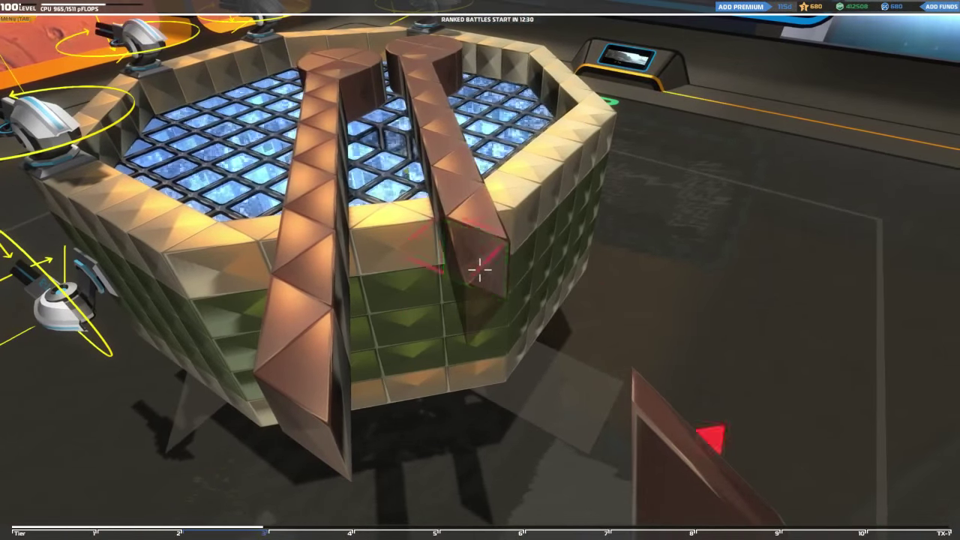
{"action": "key", "text": "w"}
{"action": "key", "text": "space"}
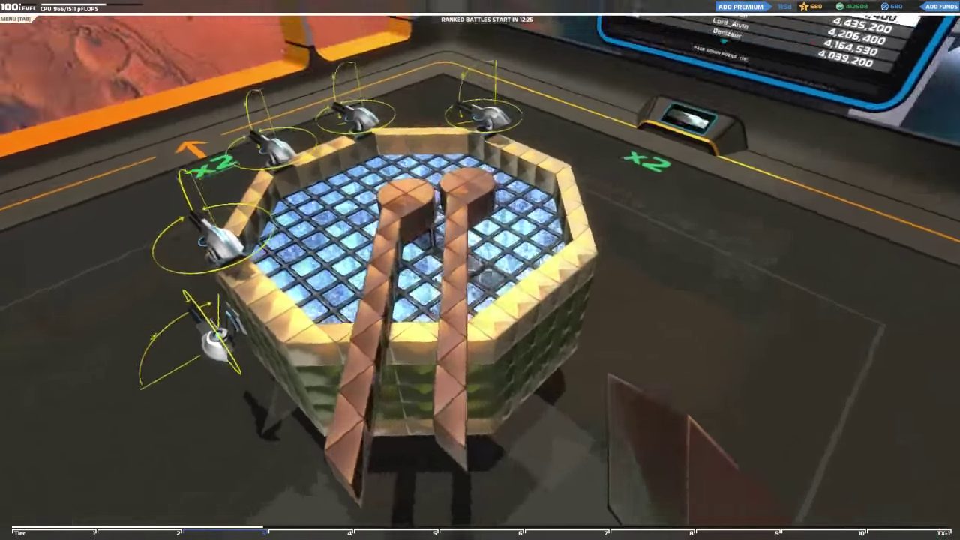
{"action": "key", "text": "w"}
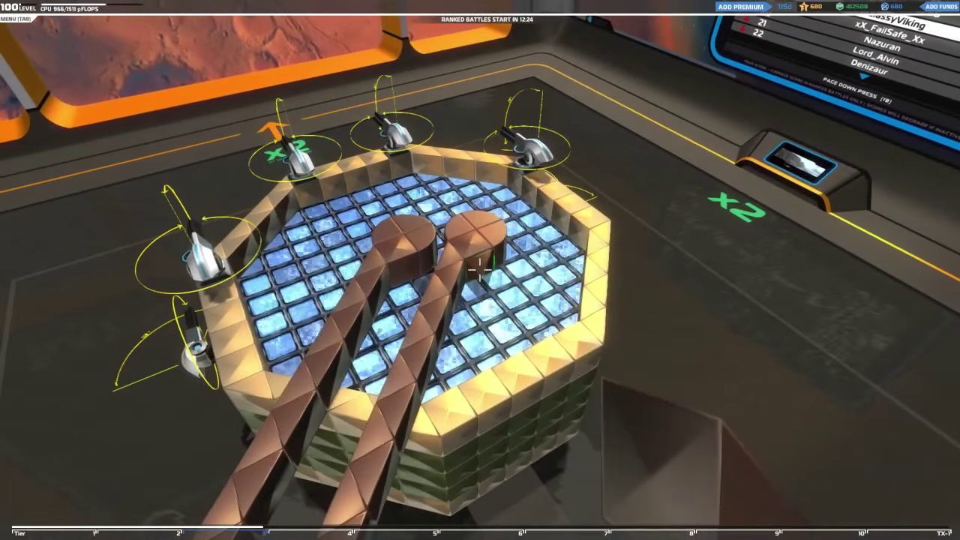
{"action": "key", "text": "w"}
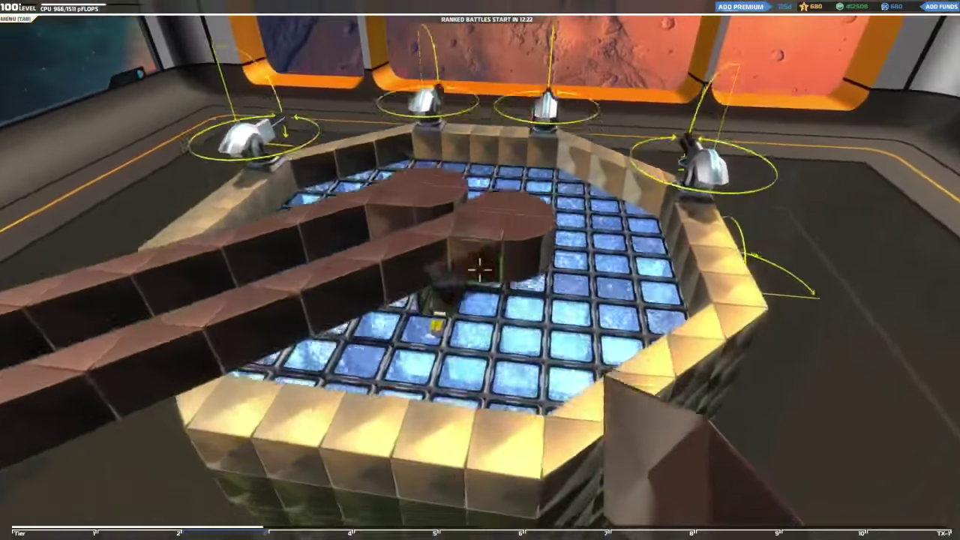
{"action": "key", "text": "w"}
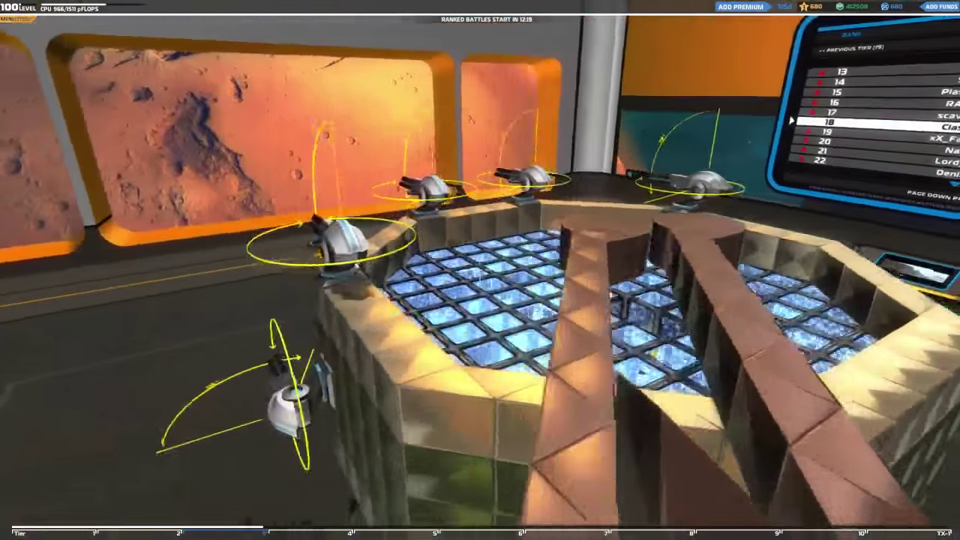
{"action": "key", "text": "w"}
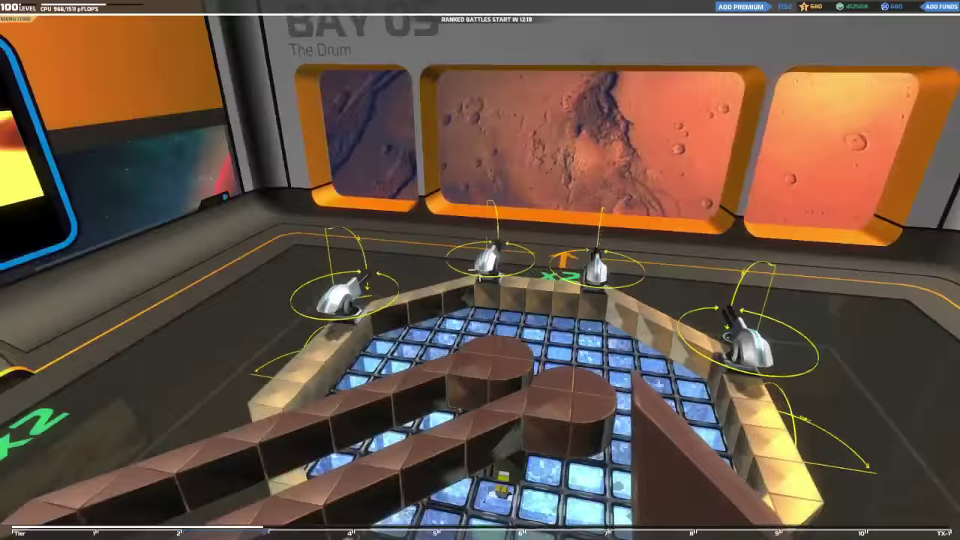
{"action": "key", "text": "w"}
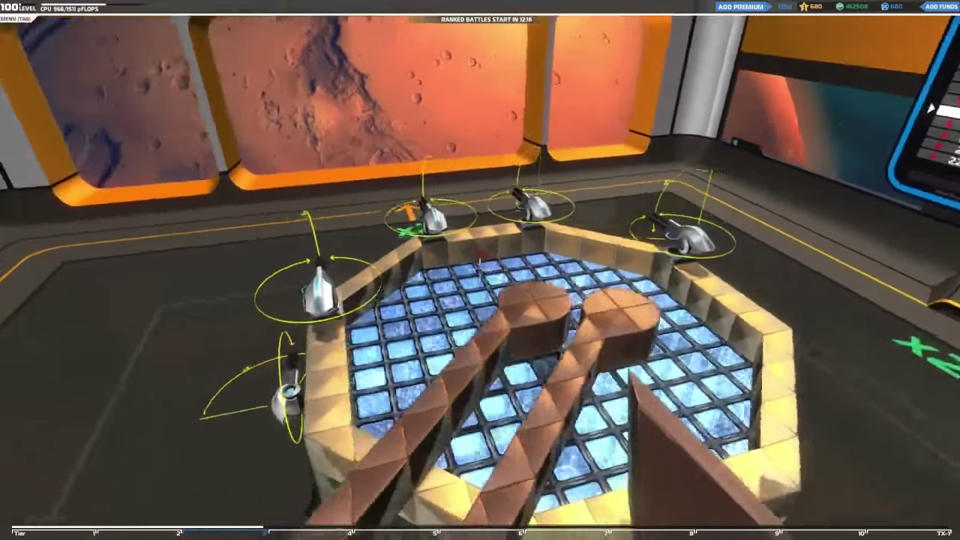
{"action": "key", "text": "w"}
{"action": "key", "text": "w"}
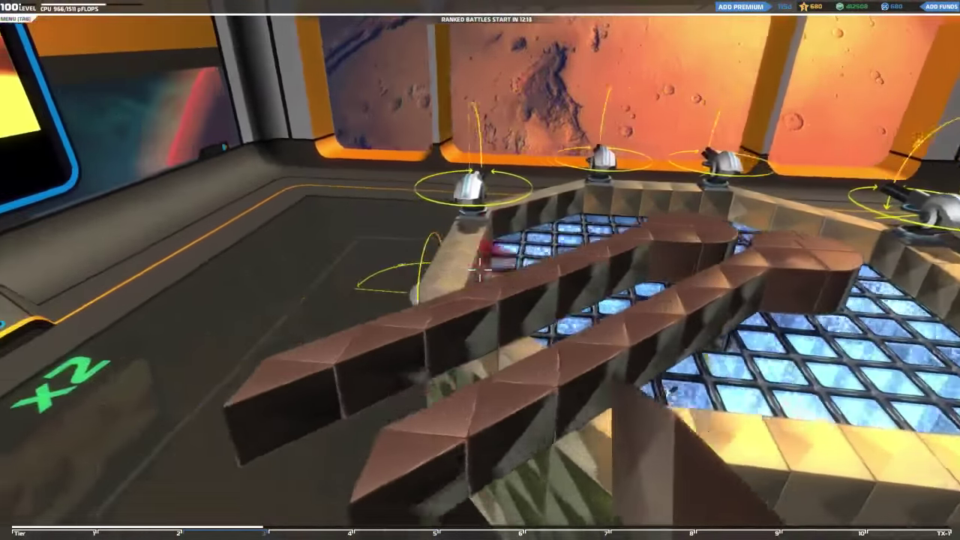
{"action": "key", "text": "w"}
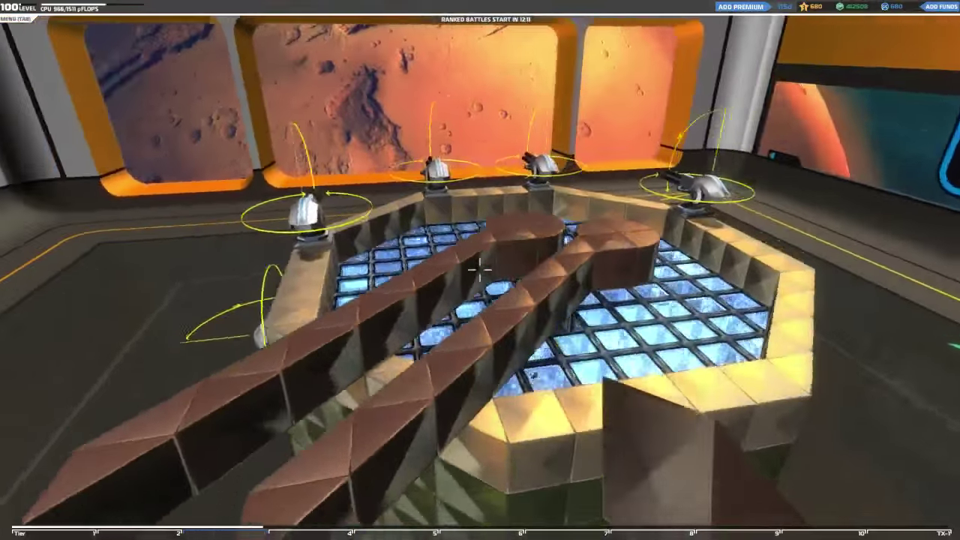
{"action": "key", "text": "w"}
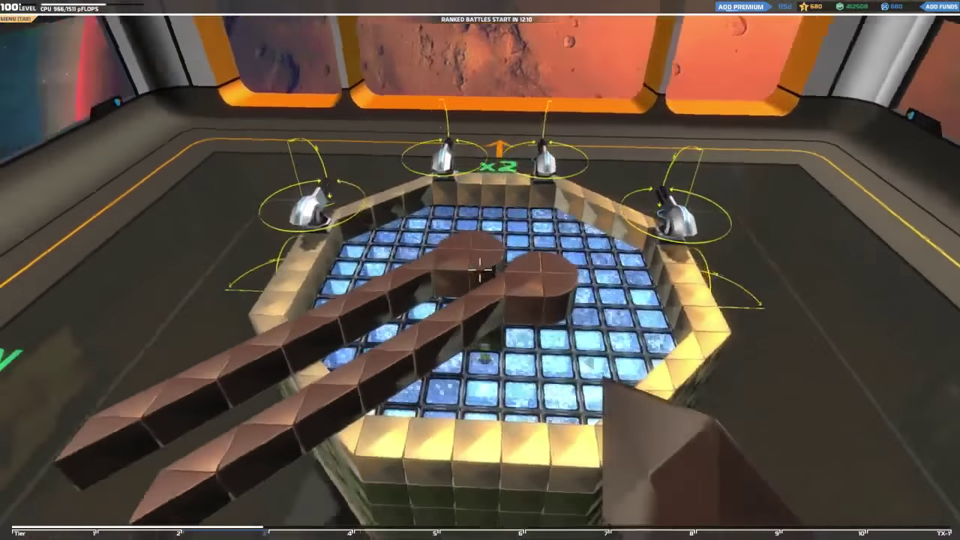
{"action": "key", "text": "w"}
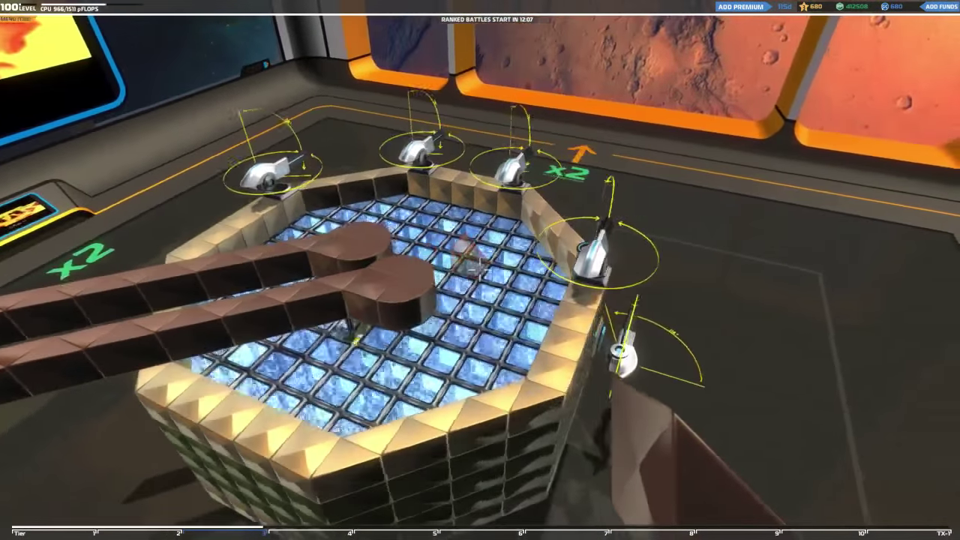